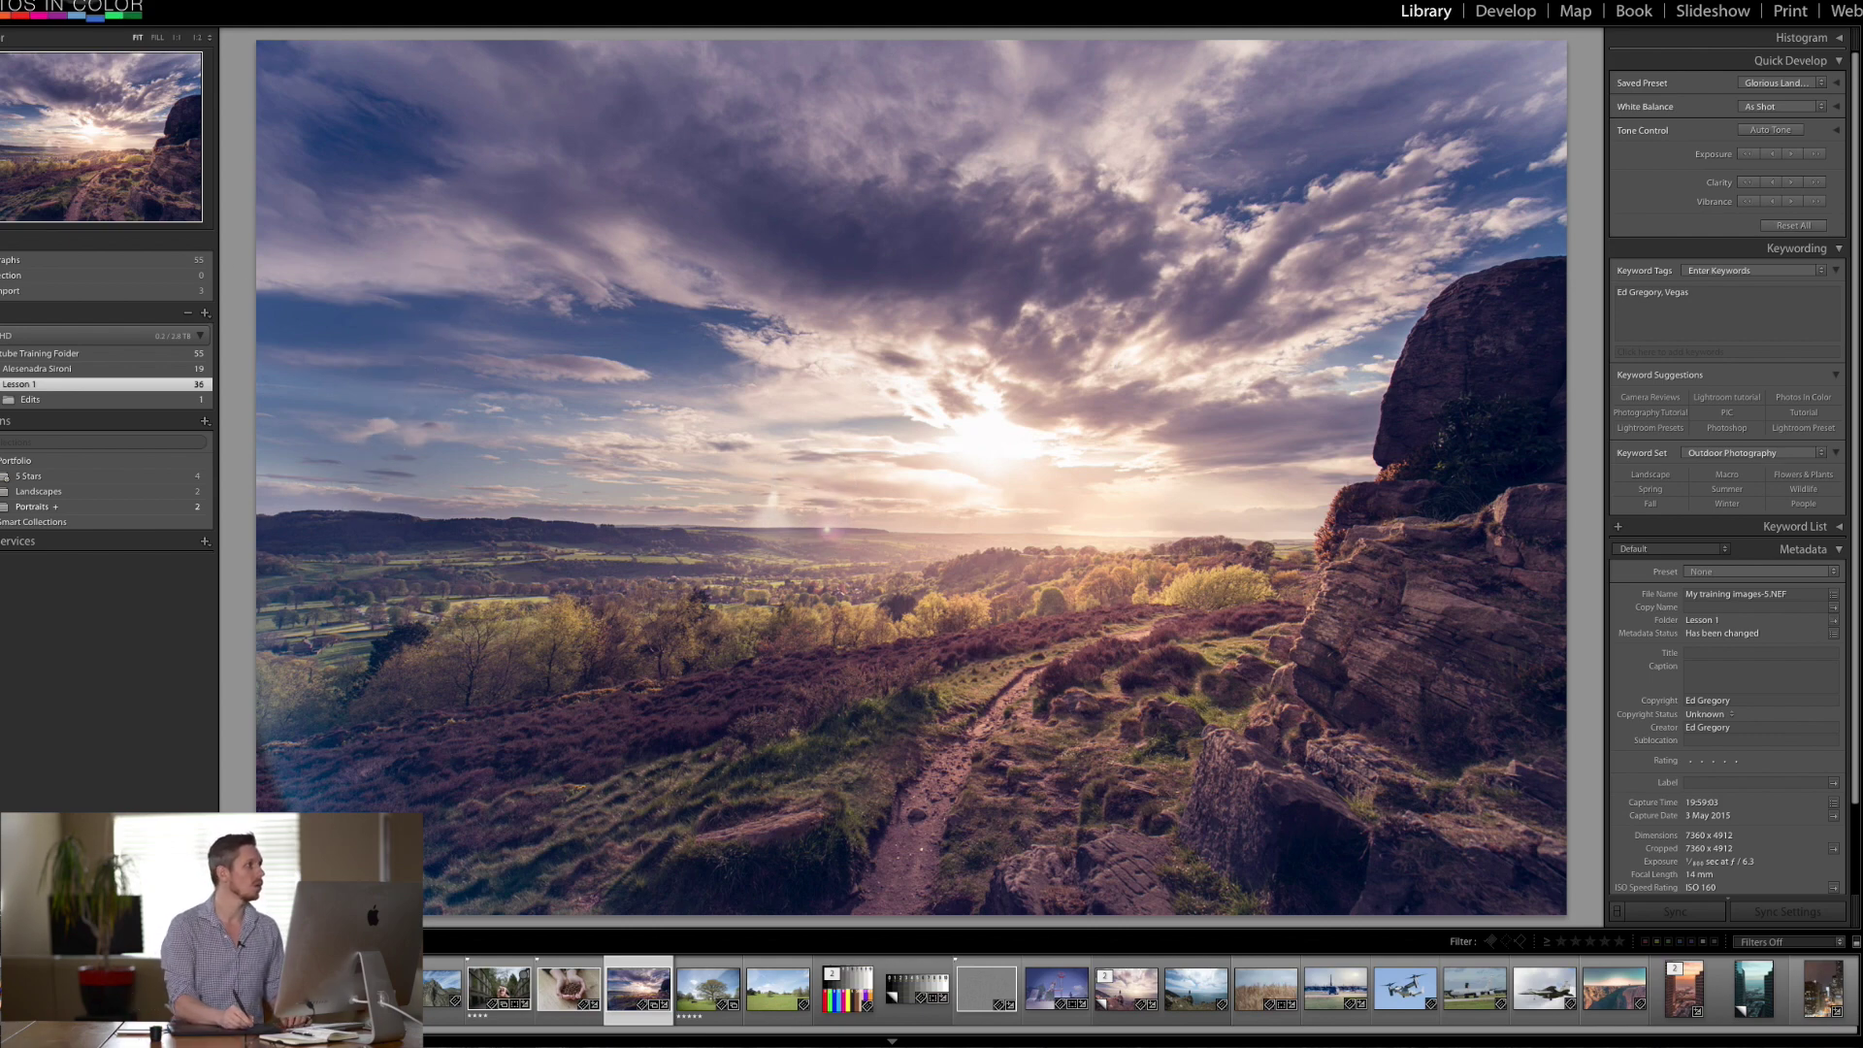
Step: Dismiss a stray menu, zoom into the upper-left sky, then zoom back out to the whole photo
{"action": "left_click", "coordinate": [78, 2]}
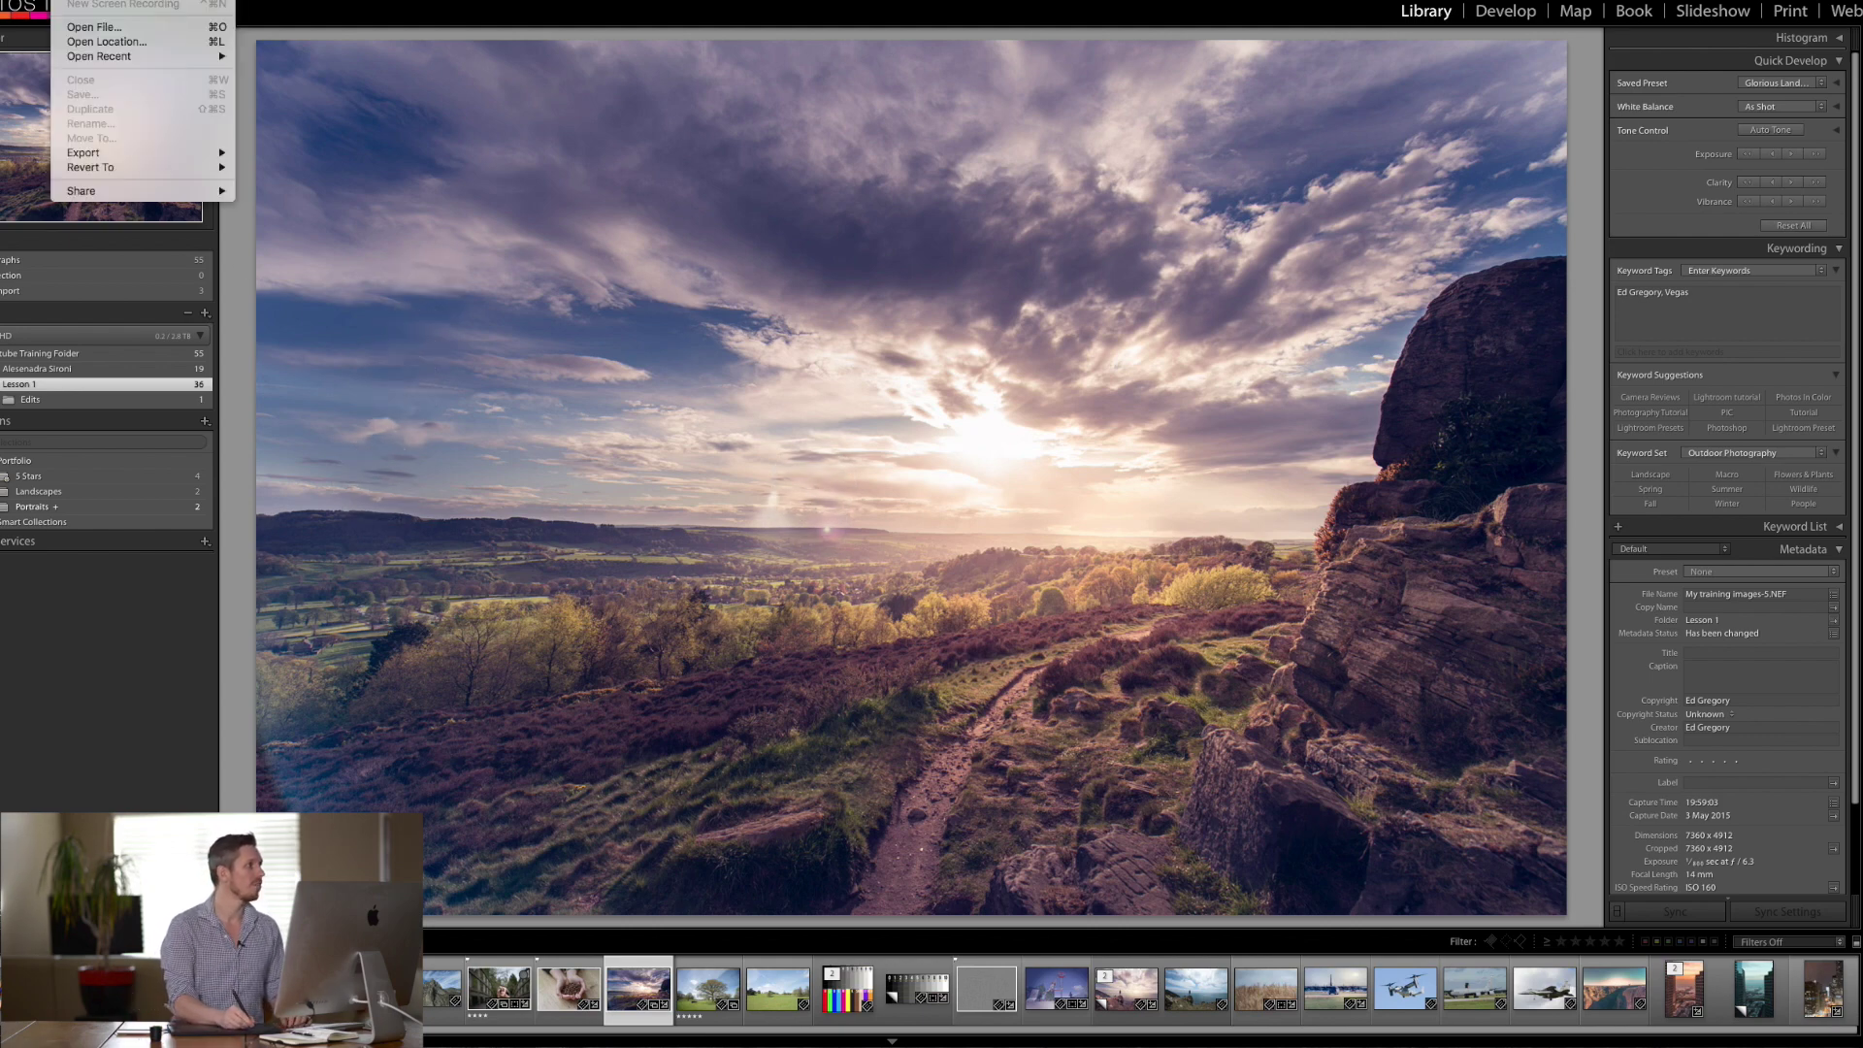
{"action": "left_click", "coordinate": [544, 187]}
{"action": "left_click", "coordinate": [544, 195]}
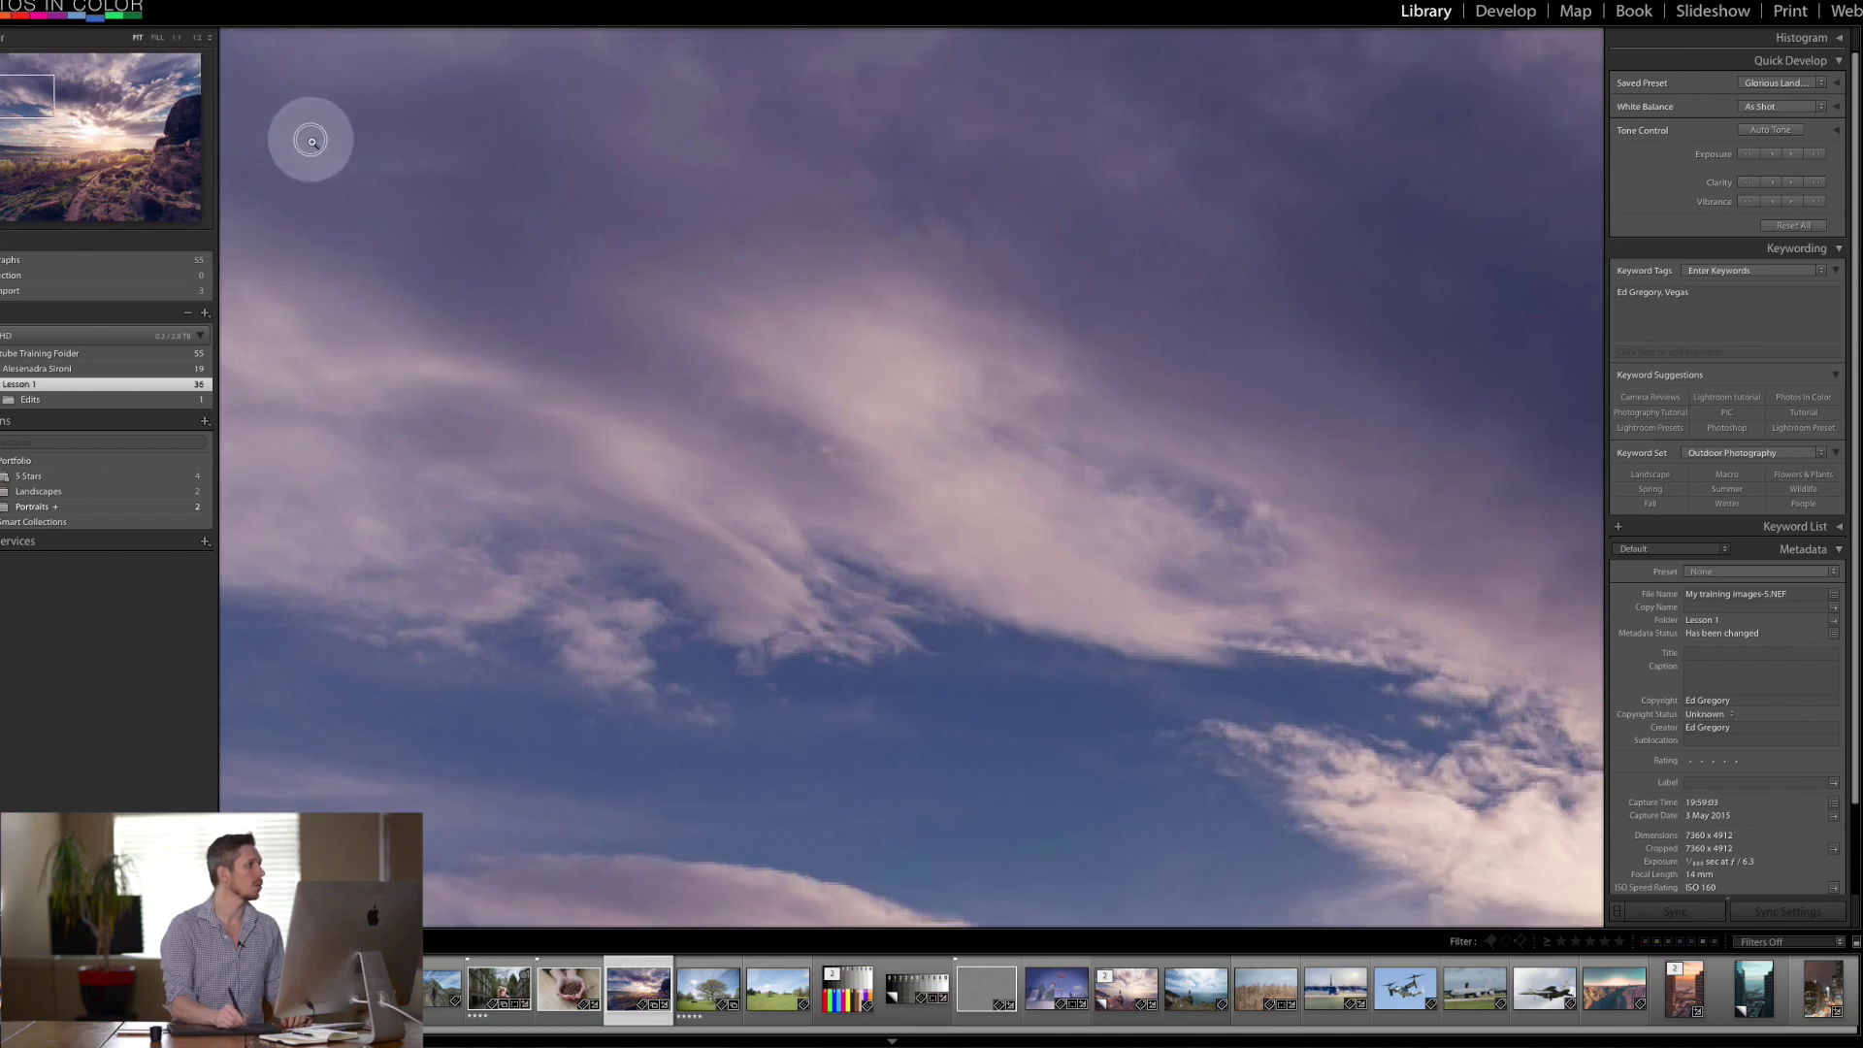
{"action": "left_click", "coordinate": [305, 134]}
Step: Start a photo import with the model shoot folder as source and the method set to Add
{"action": "left_click", "coordinate": [73, 4]}
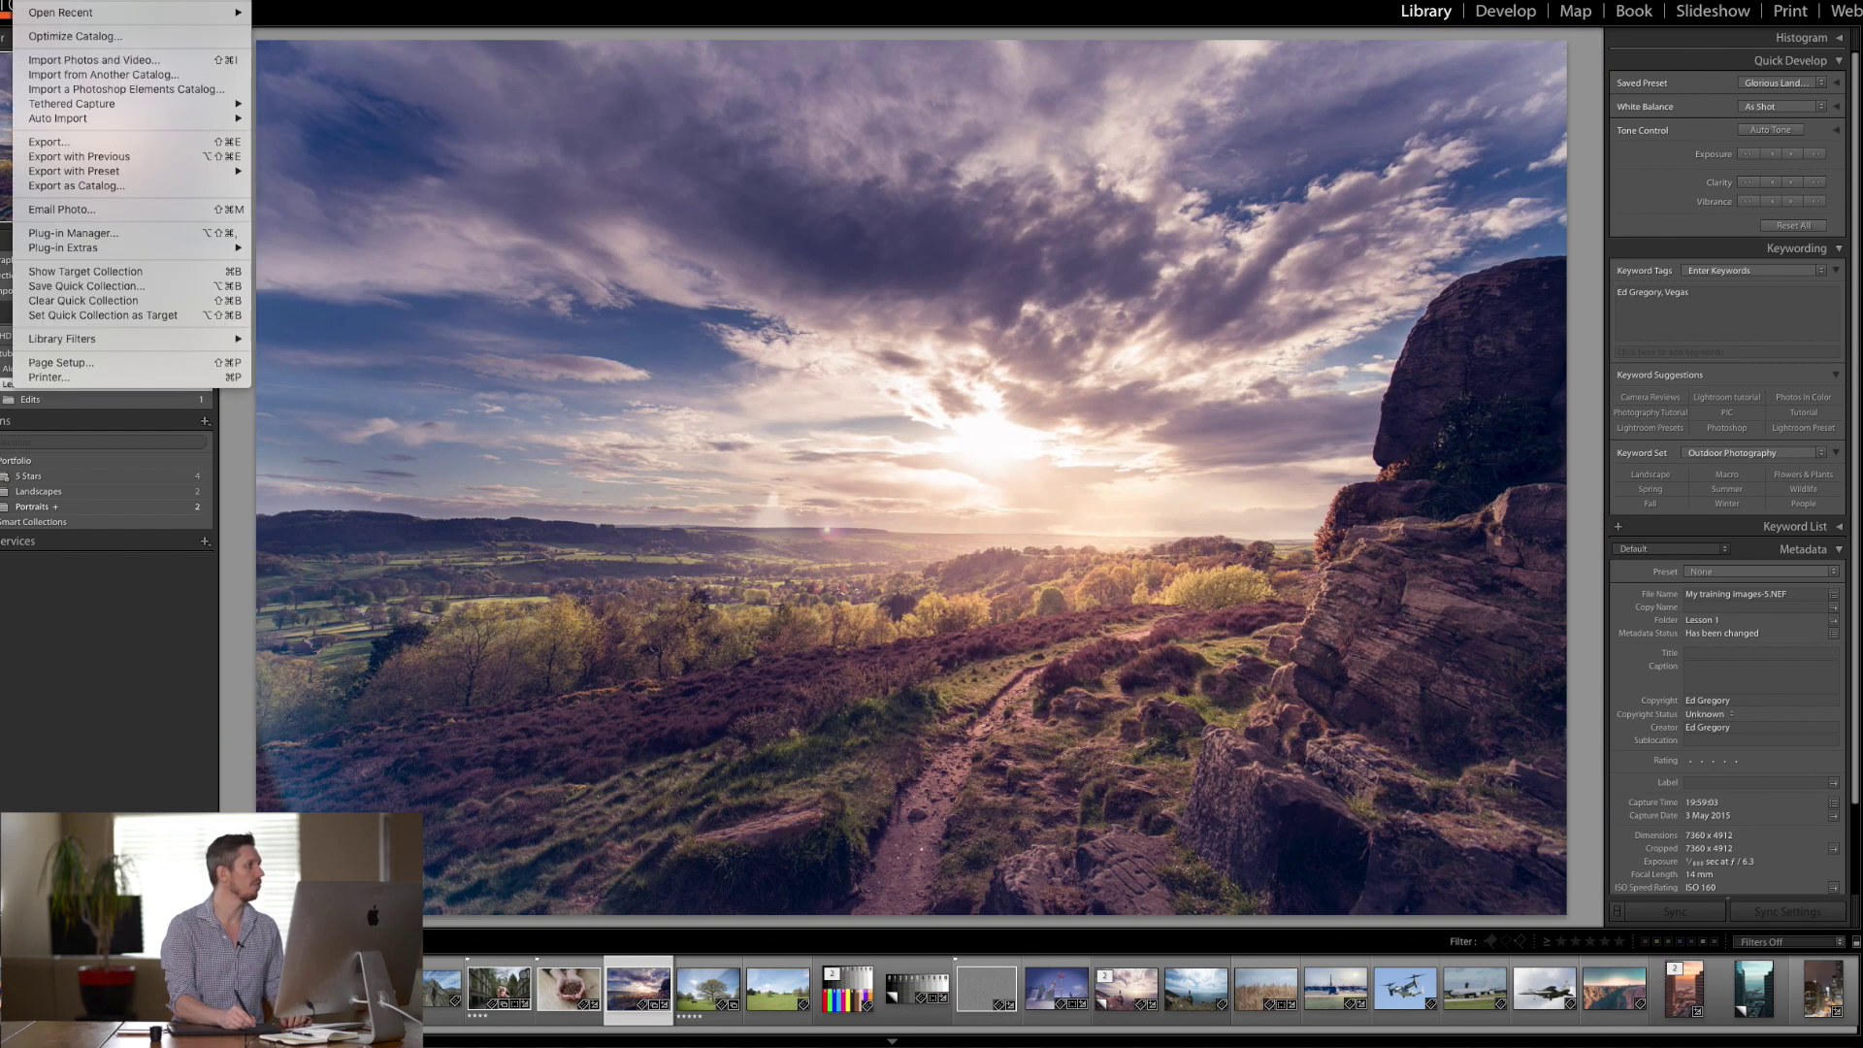
{"action": "left_click", "coordinate": [126, 62]}
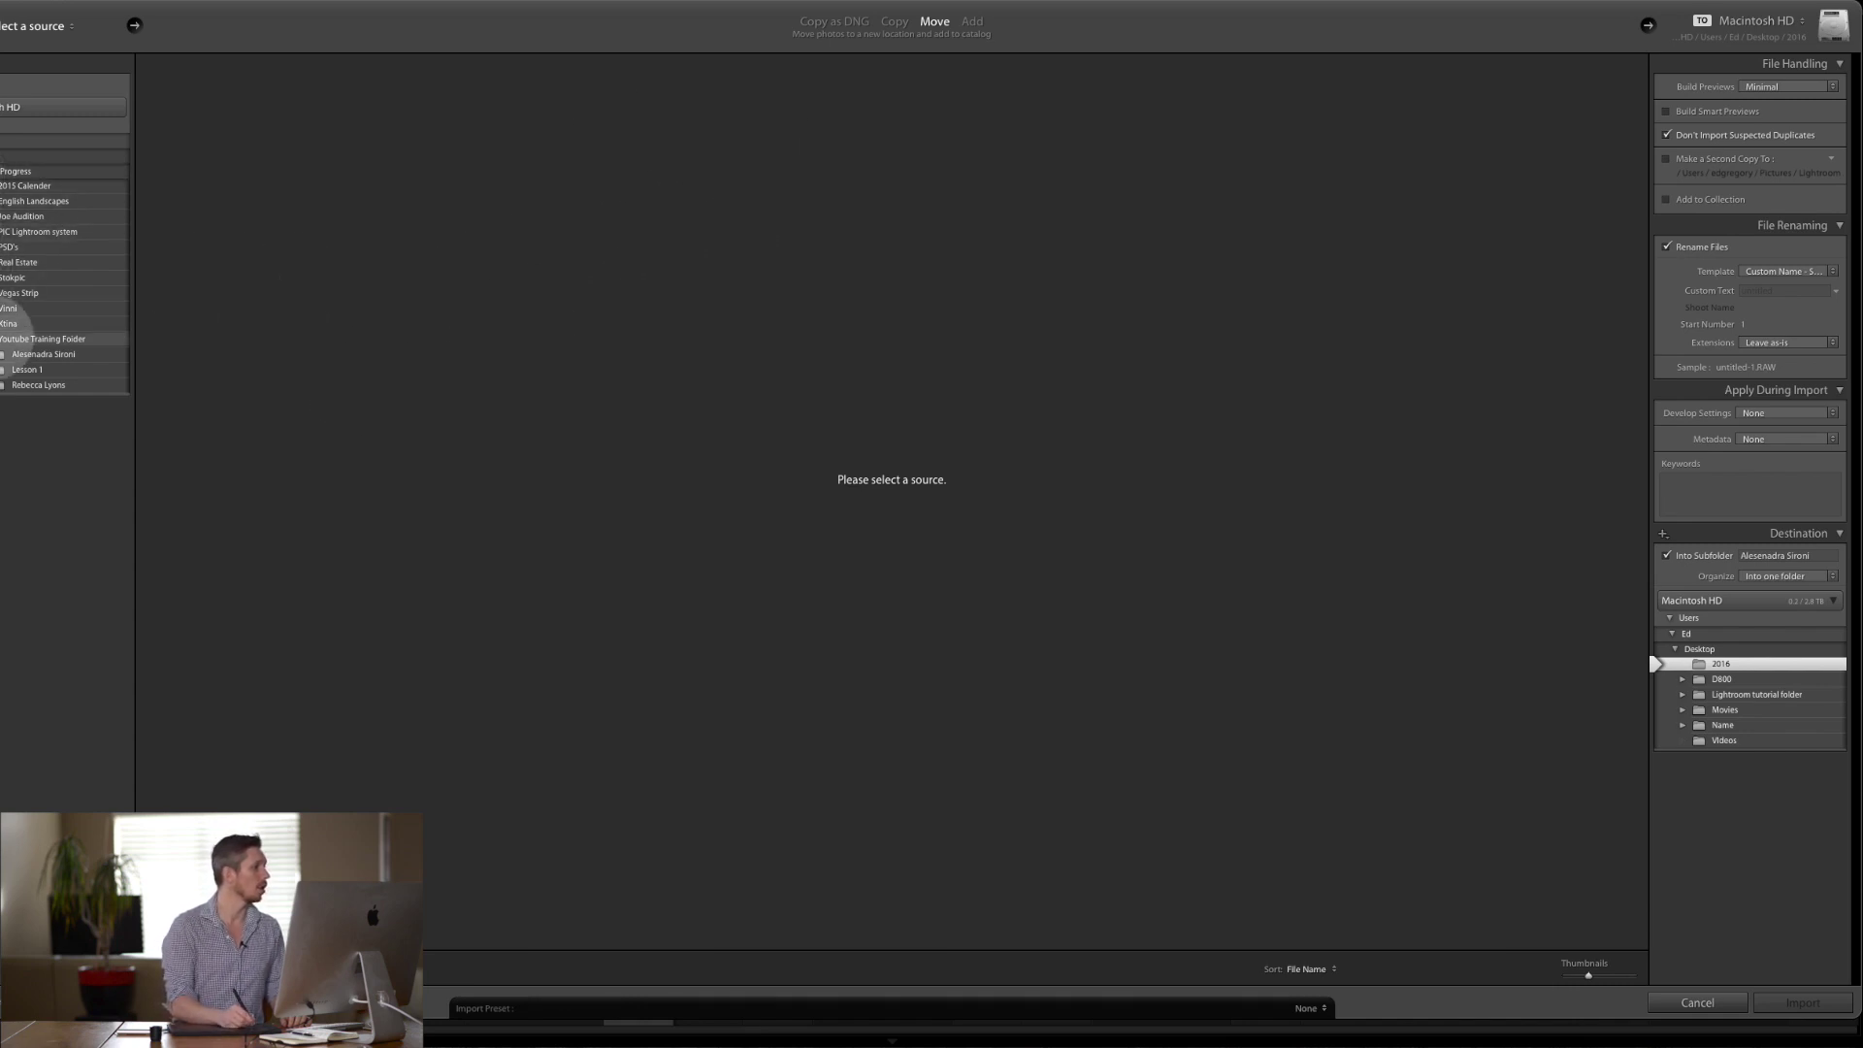
{"action": "left_click", "coordinate": [23, 384]}
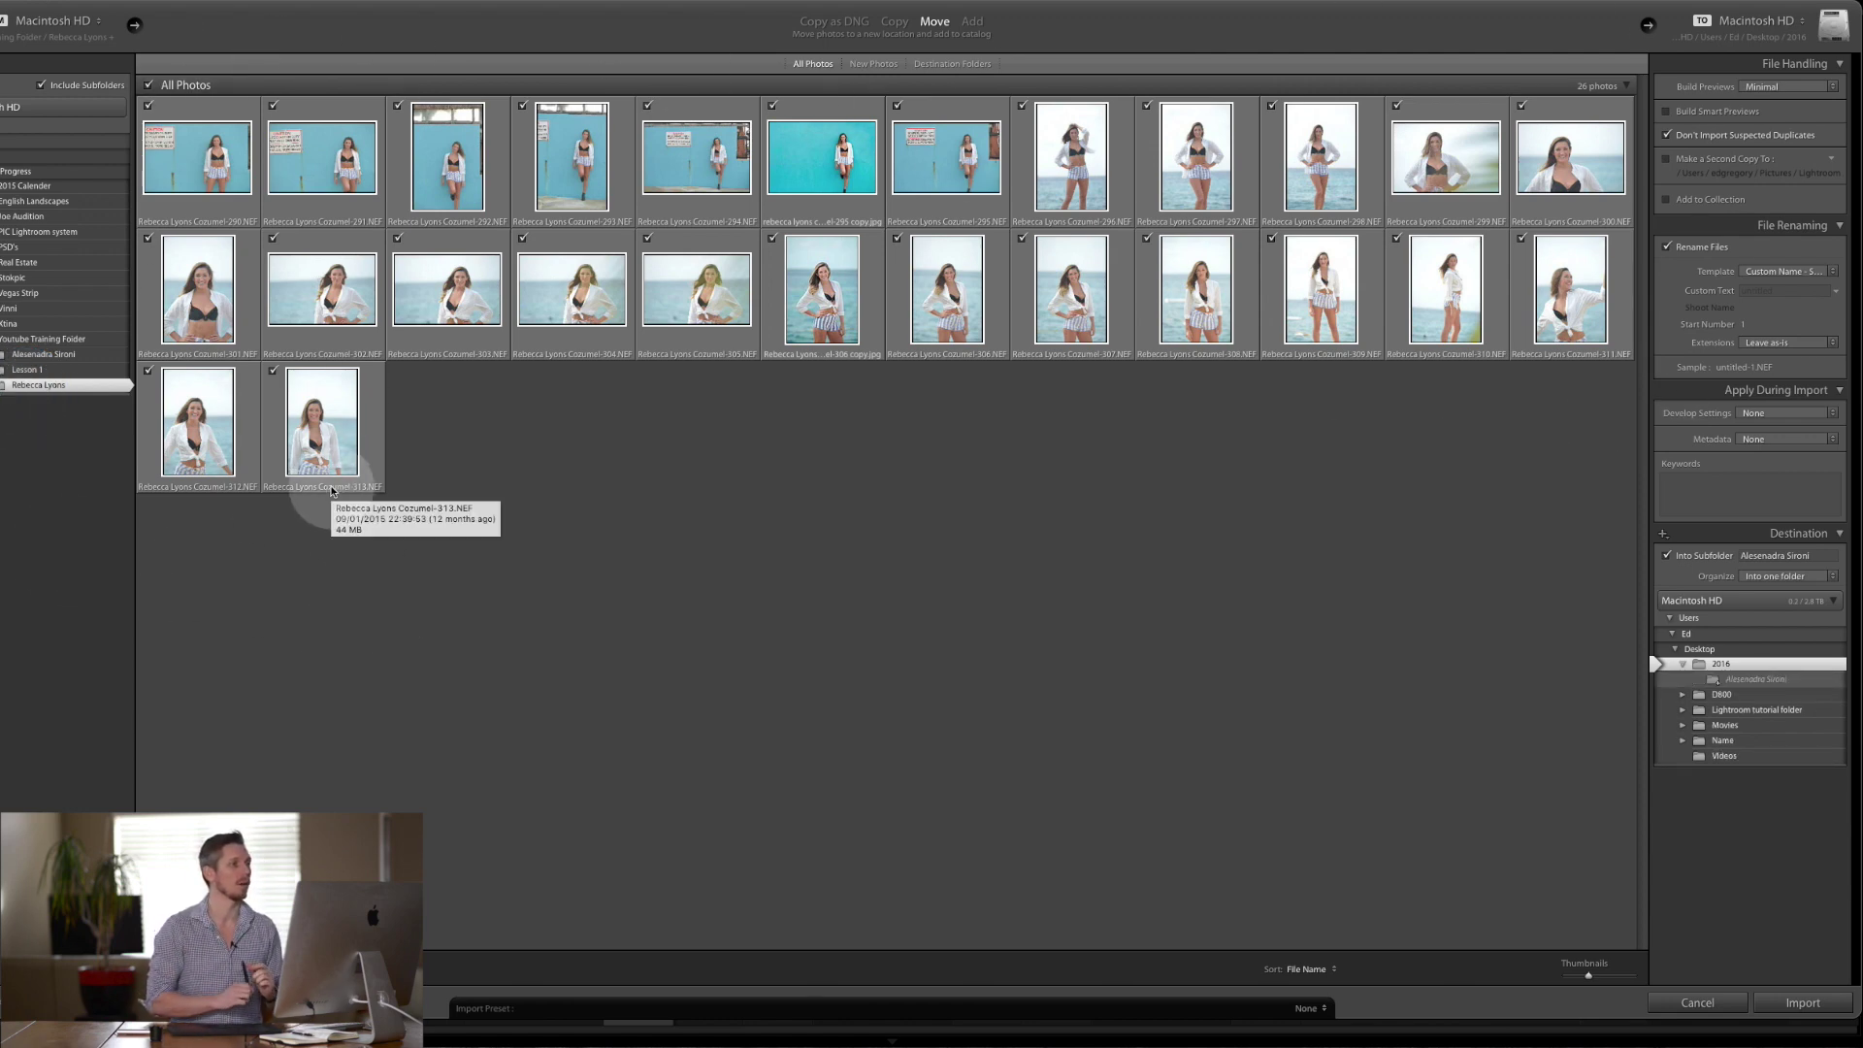
{"action": "left_click", "coordinate": [971, 22]}
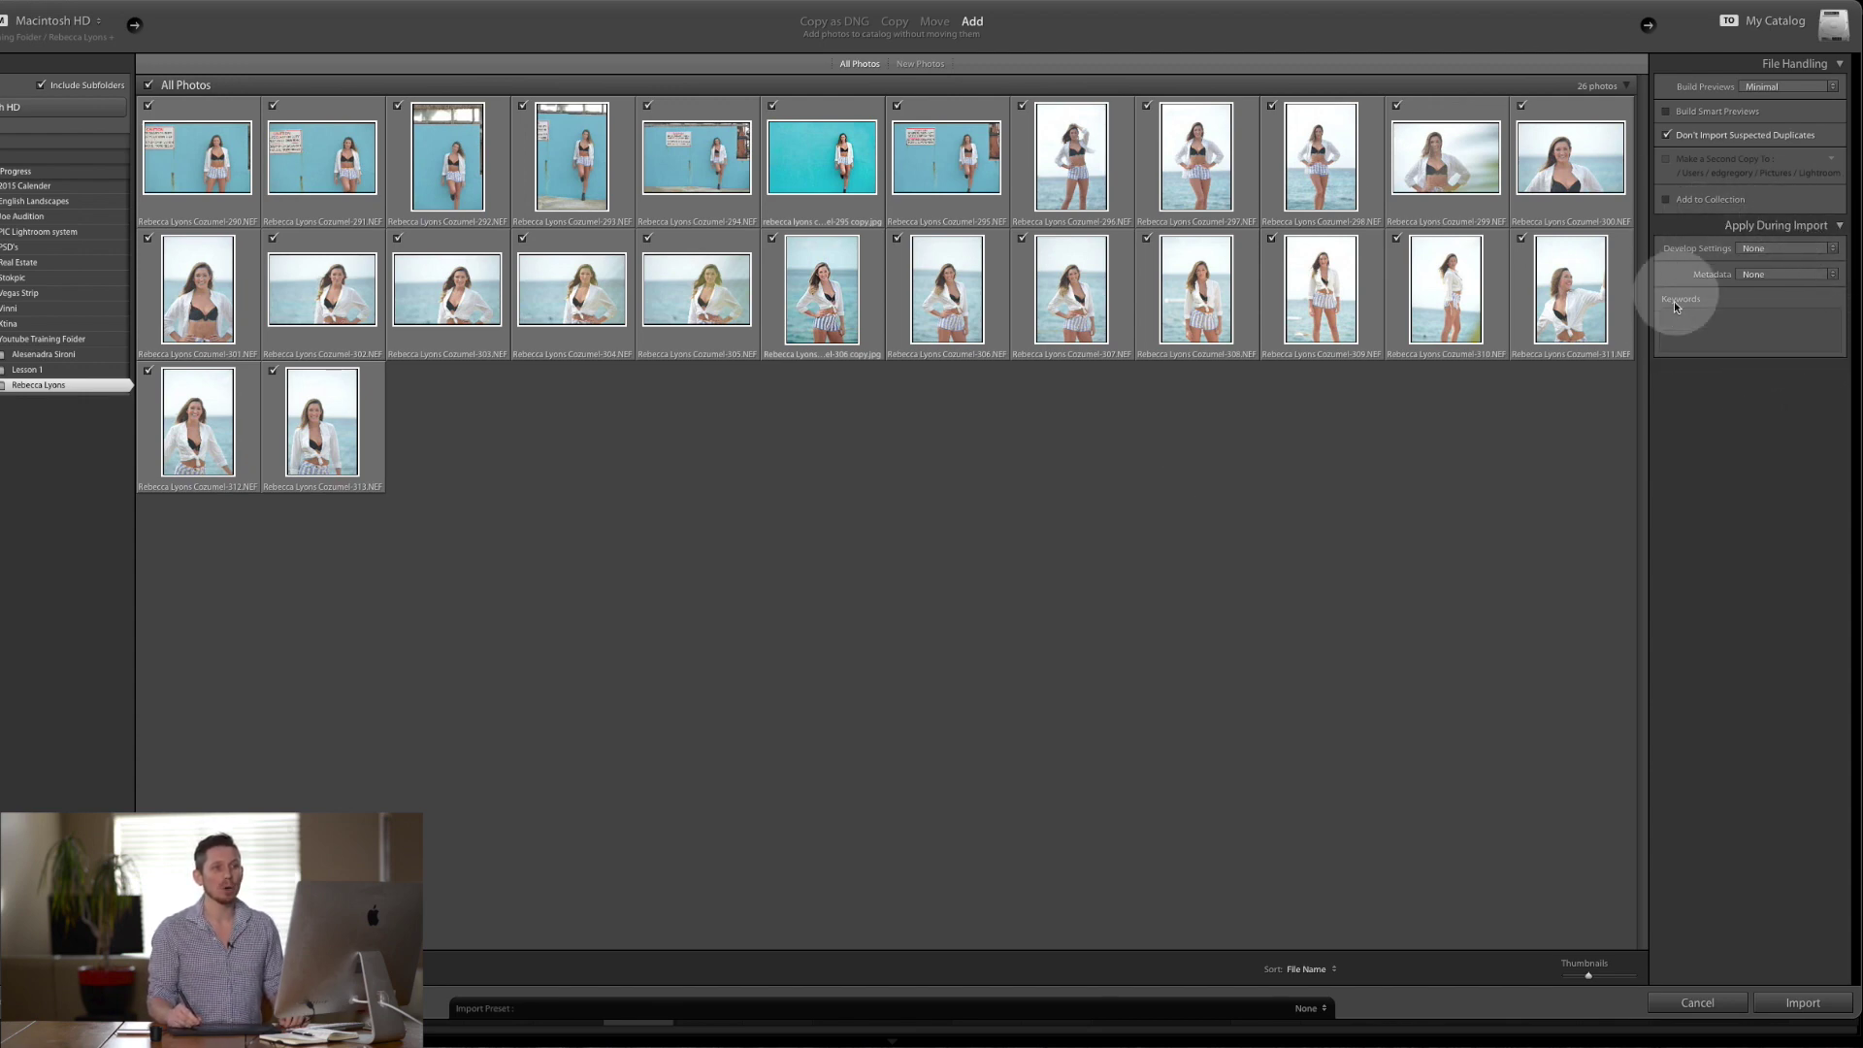
Step: Set the import's develop settings to the B&W Orange Filter preset
{"action": "left_click", "coordinate": [1834, 250]}
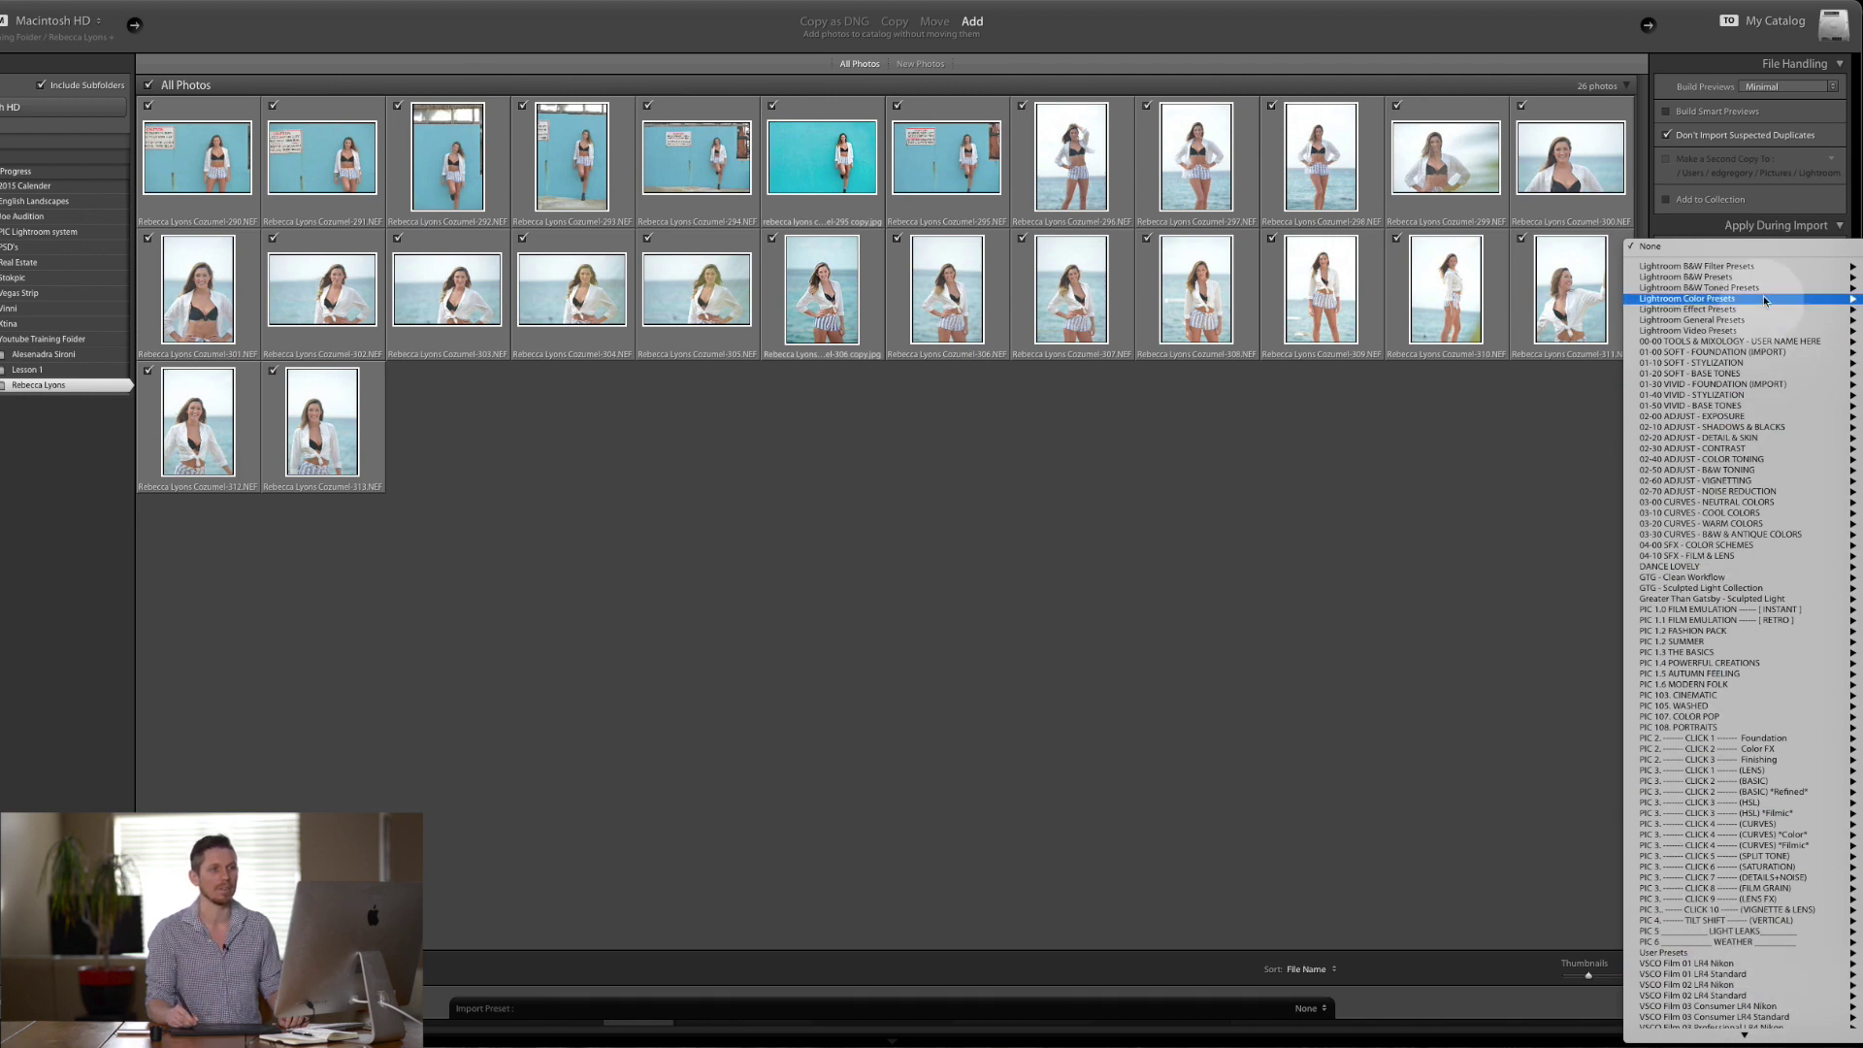
{"action": "left_click", "coordinate": [1307, 470]}
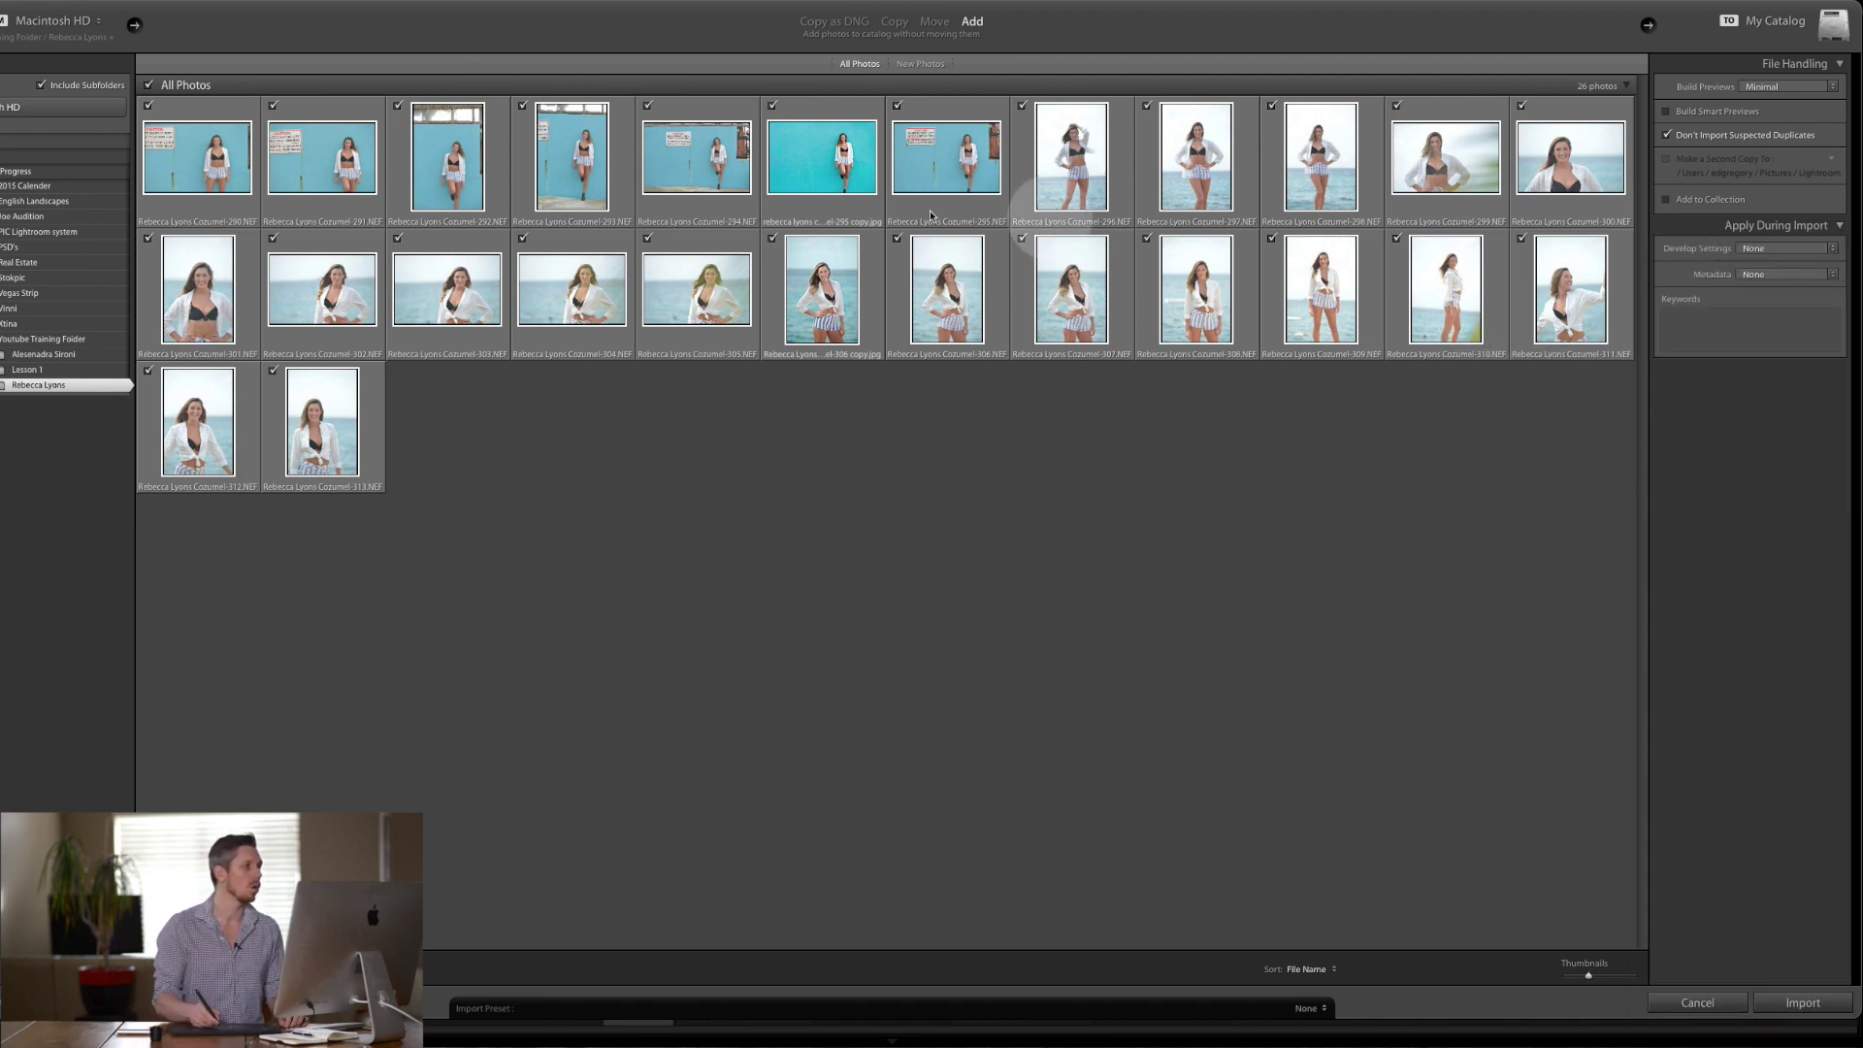
{"action": "left_click", "coordinate": [1833, 251]}
{"action": "mouse_move", "coordinate": [1815, 265]}
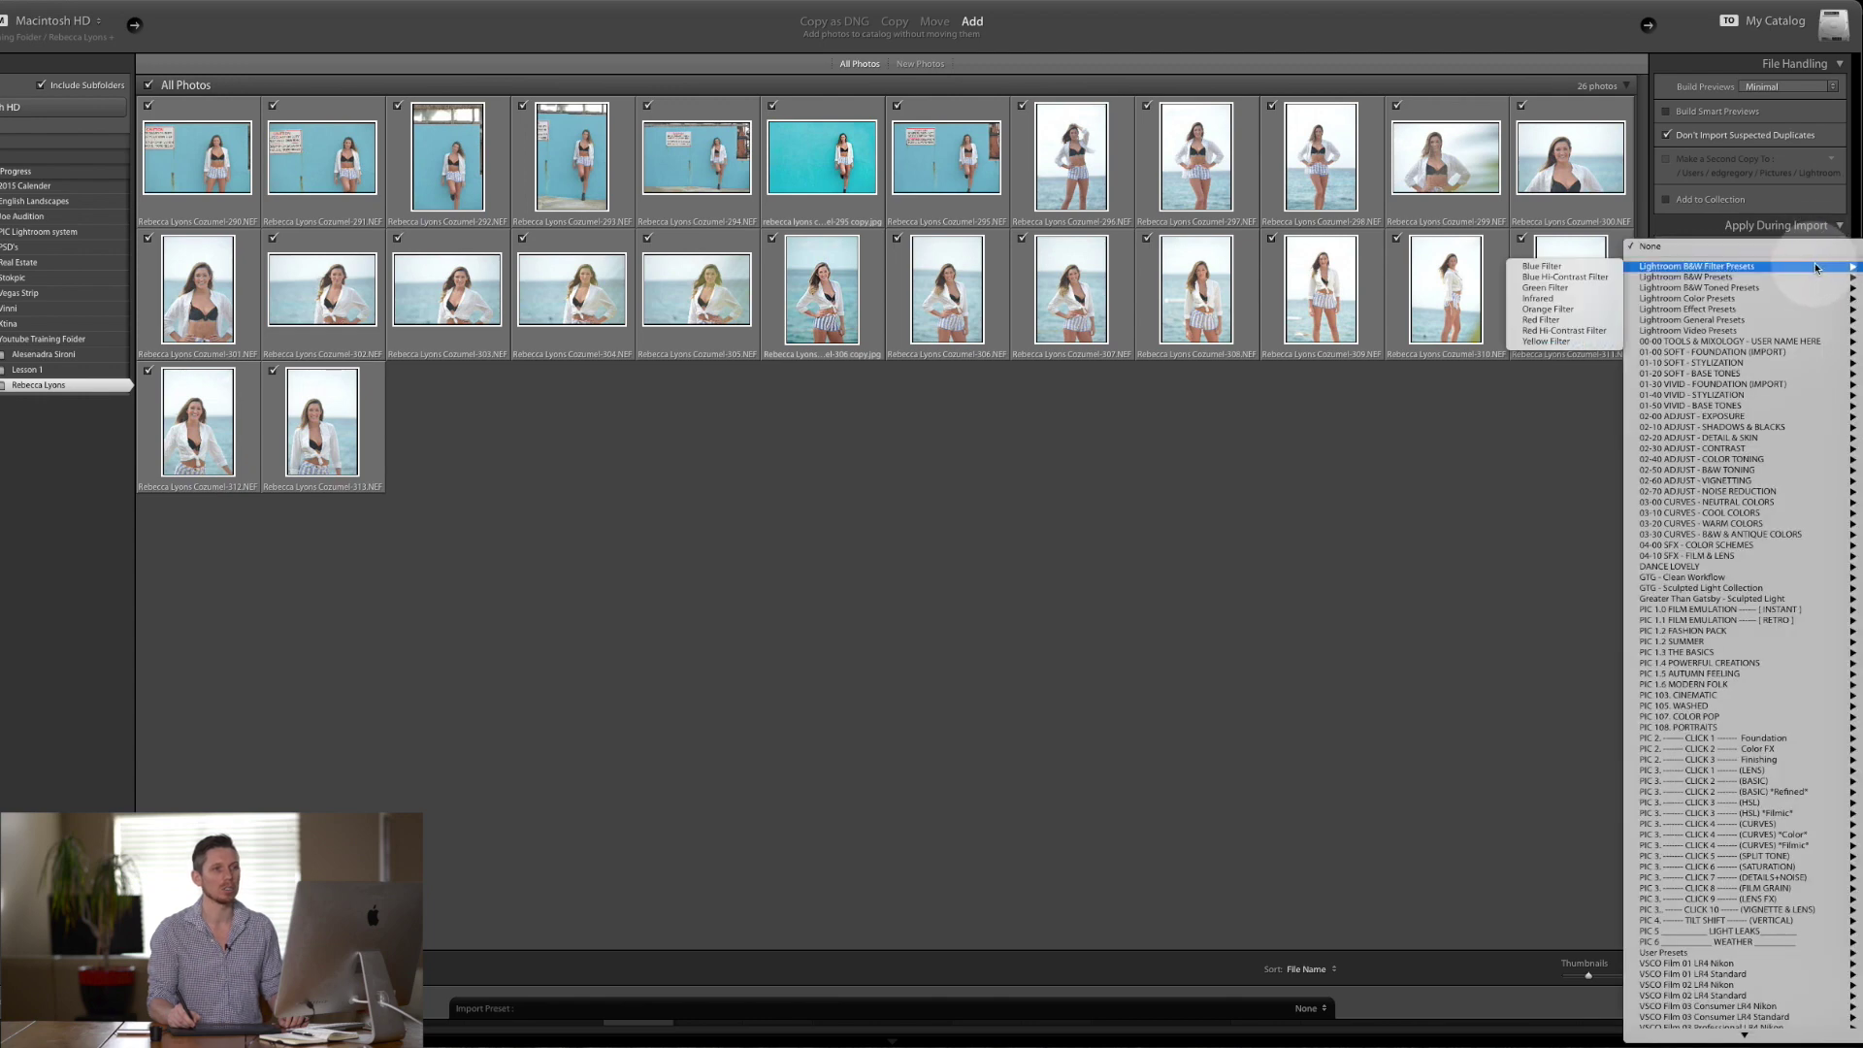
{"action": "left_click", "coordinate": [1577, 310]}
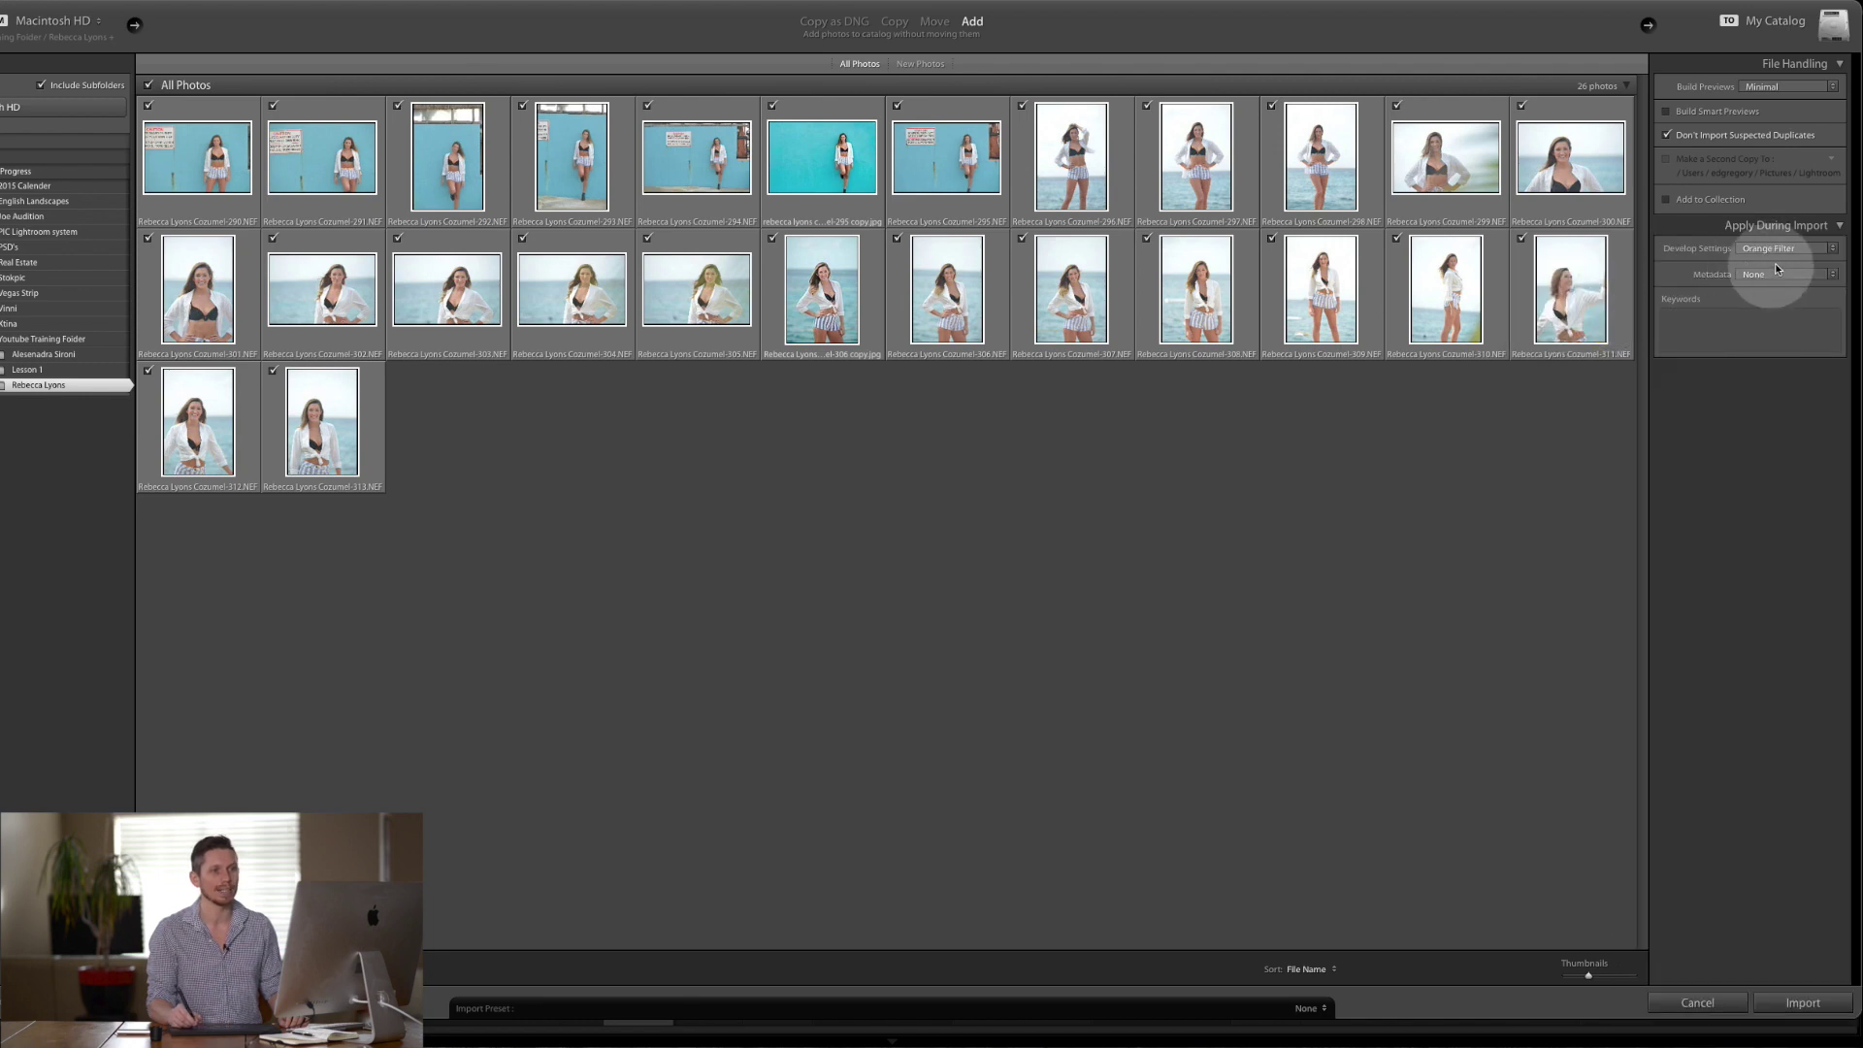
Step: Apply the Photos In Color (PIC) metadata preset and import the photos
{"action": "left_click", "coordinate": [1781, 275]}
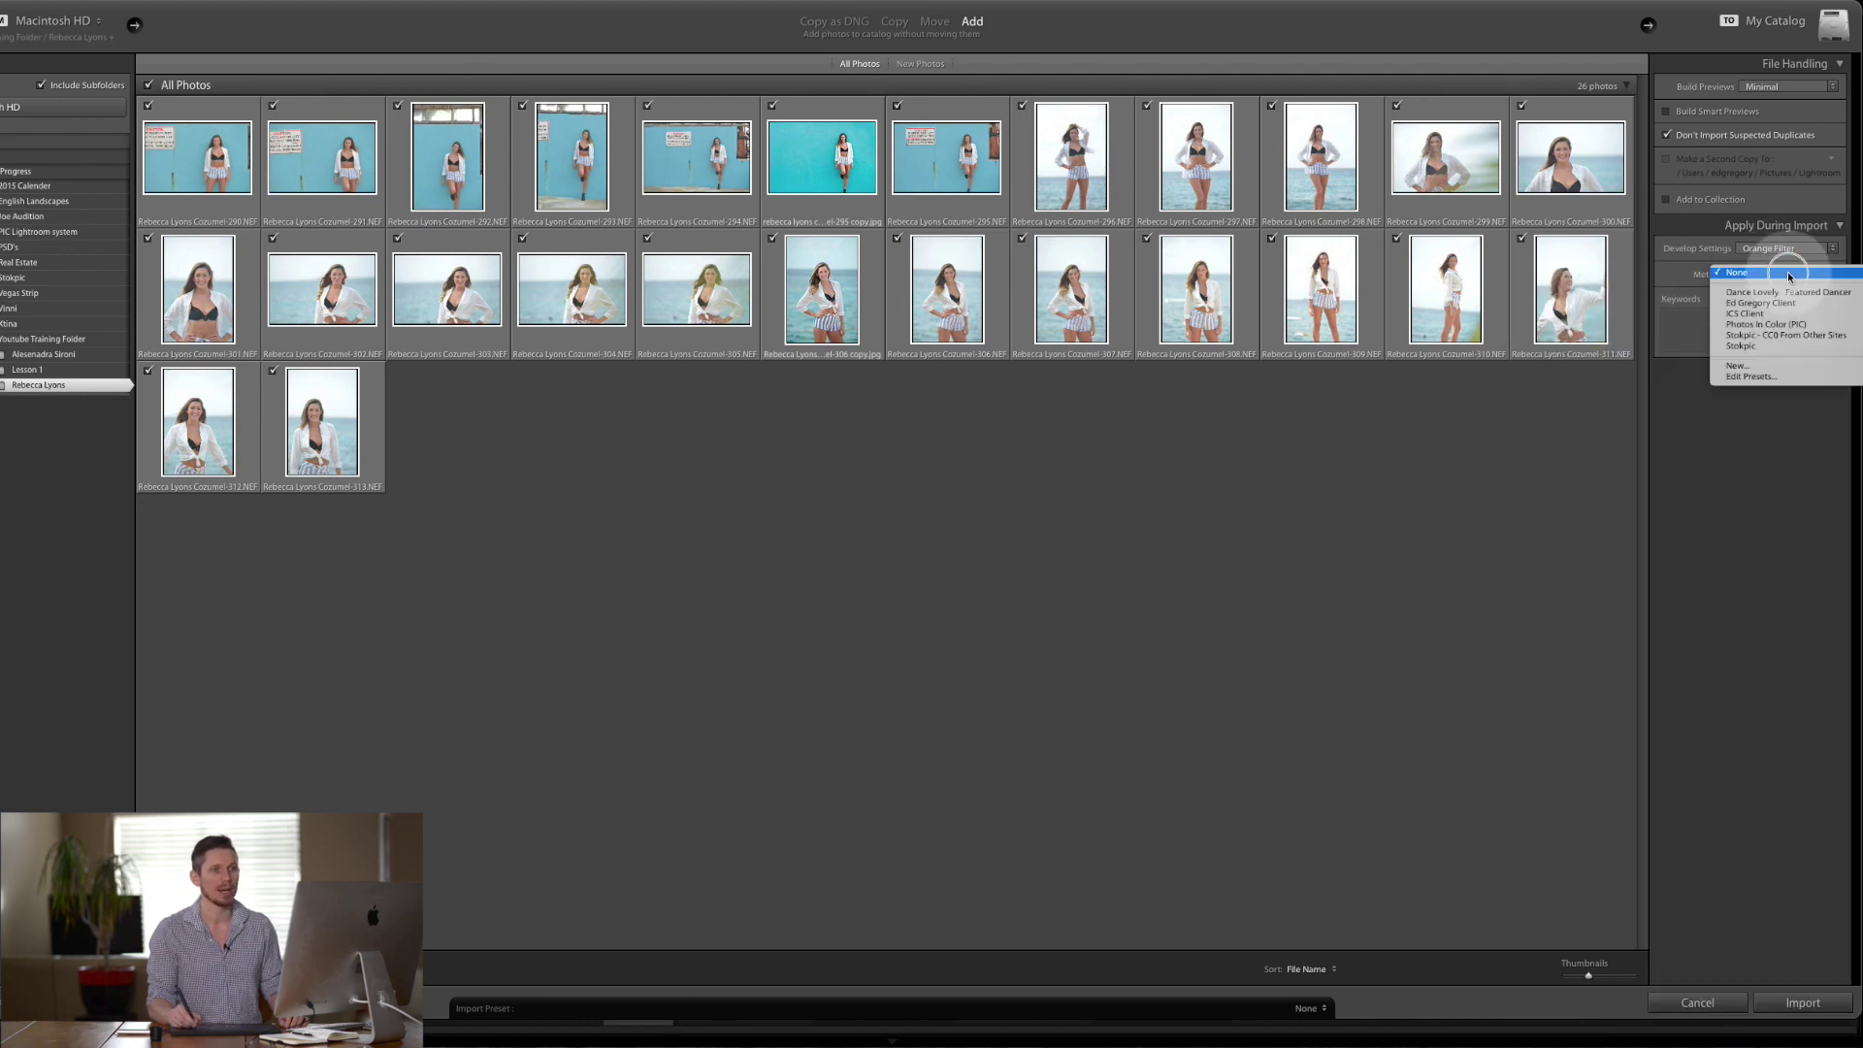
{"action": "left_click", "coordinate": [1822, 330]}
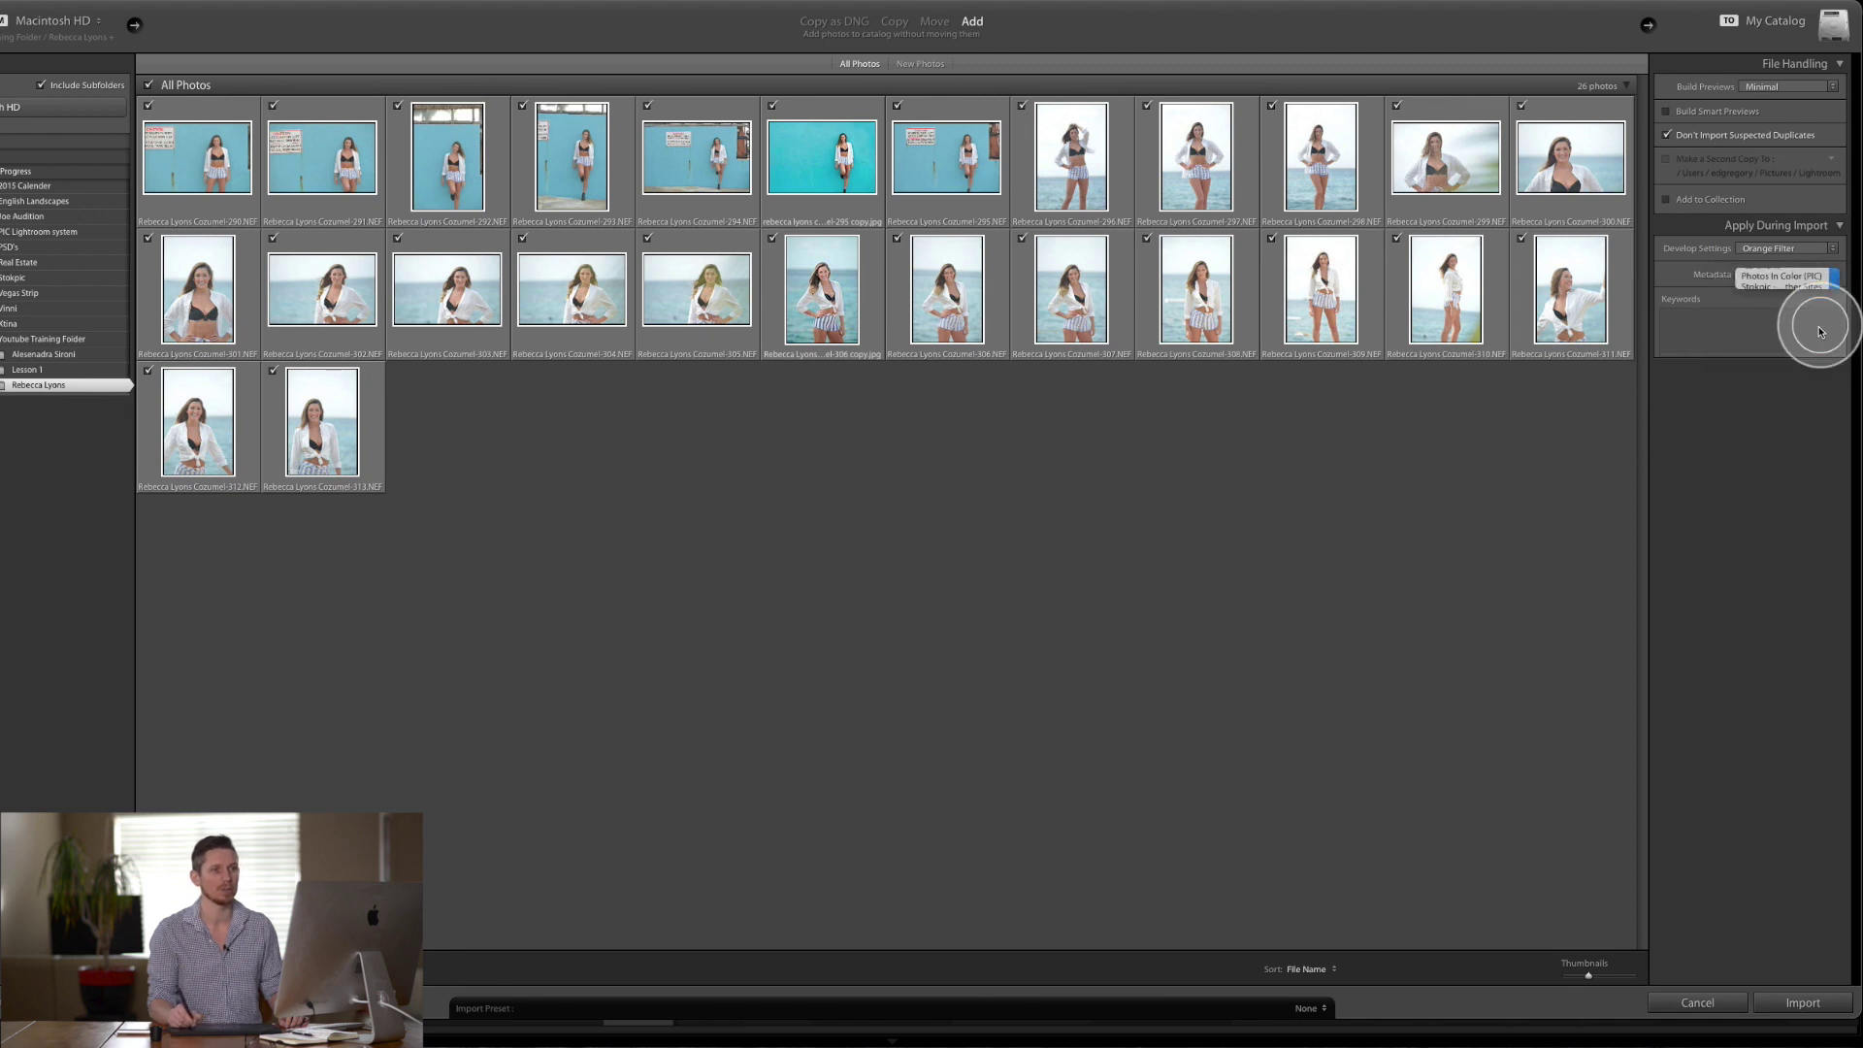
{"action": "left_click", "coordinate": [1806, 1003]}
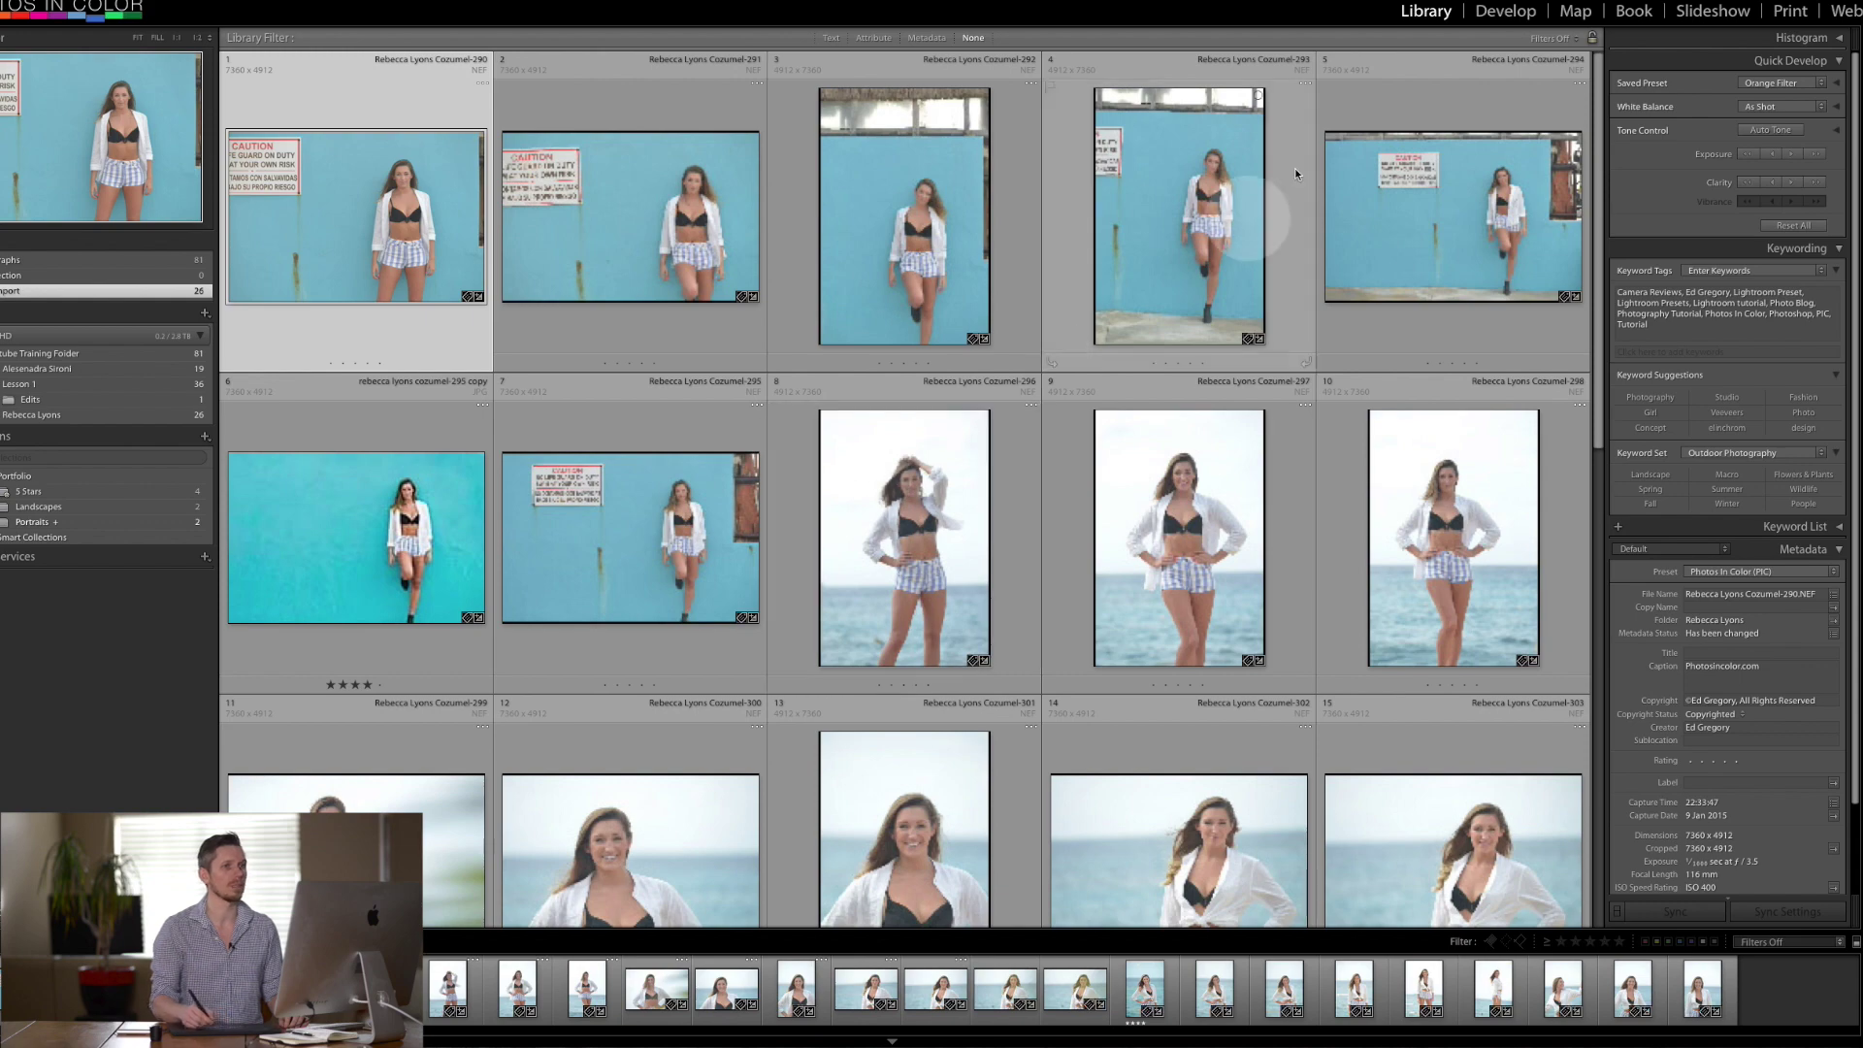
Step: Switch to Develop and step through the first few black-and-white imported photos
{"action": "left_click", "coordinate": [1497, 16]}
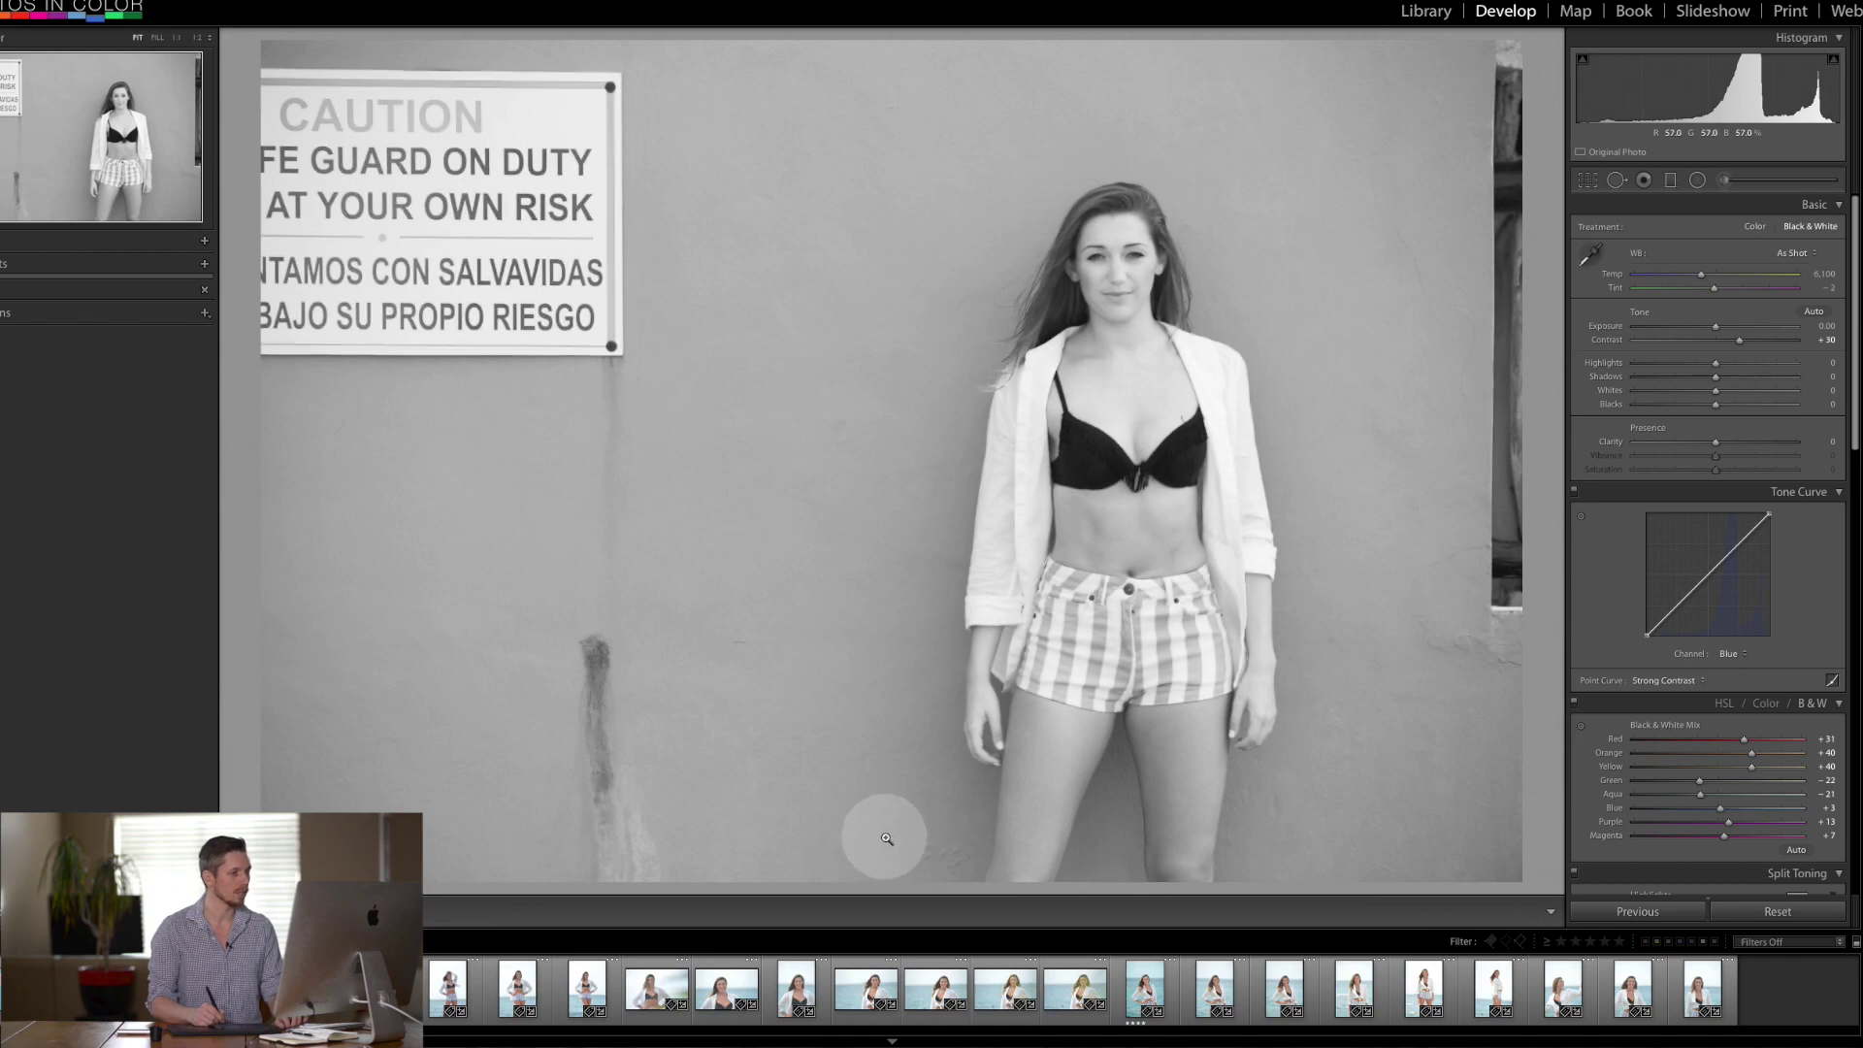
{"action": "key", "text": "Right"}
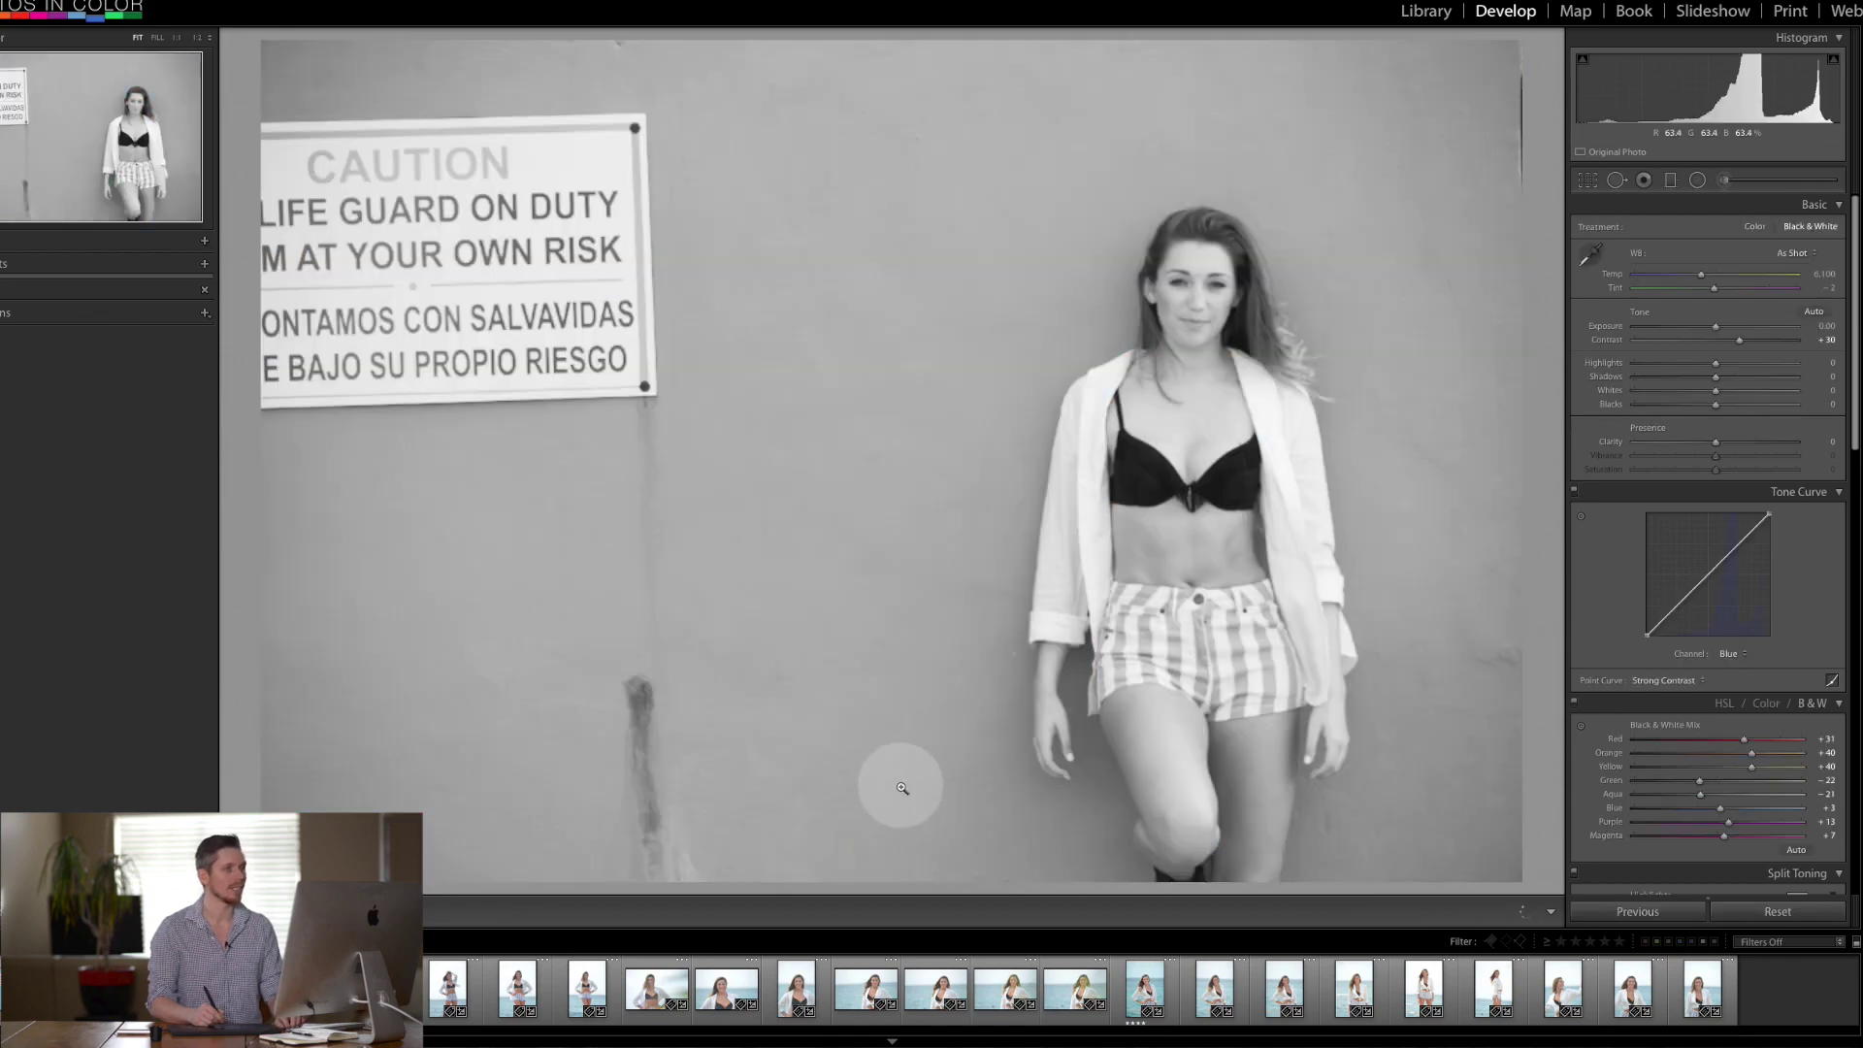
{"action": "key", "text": "Right"}
{"action": "key", "text": "Right"}
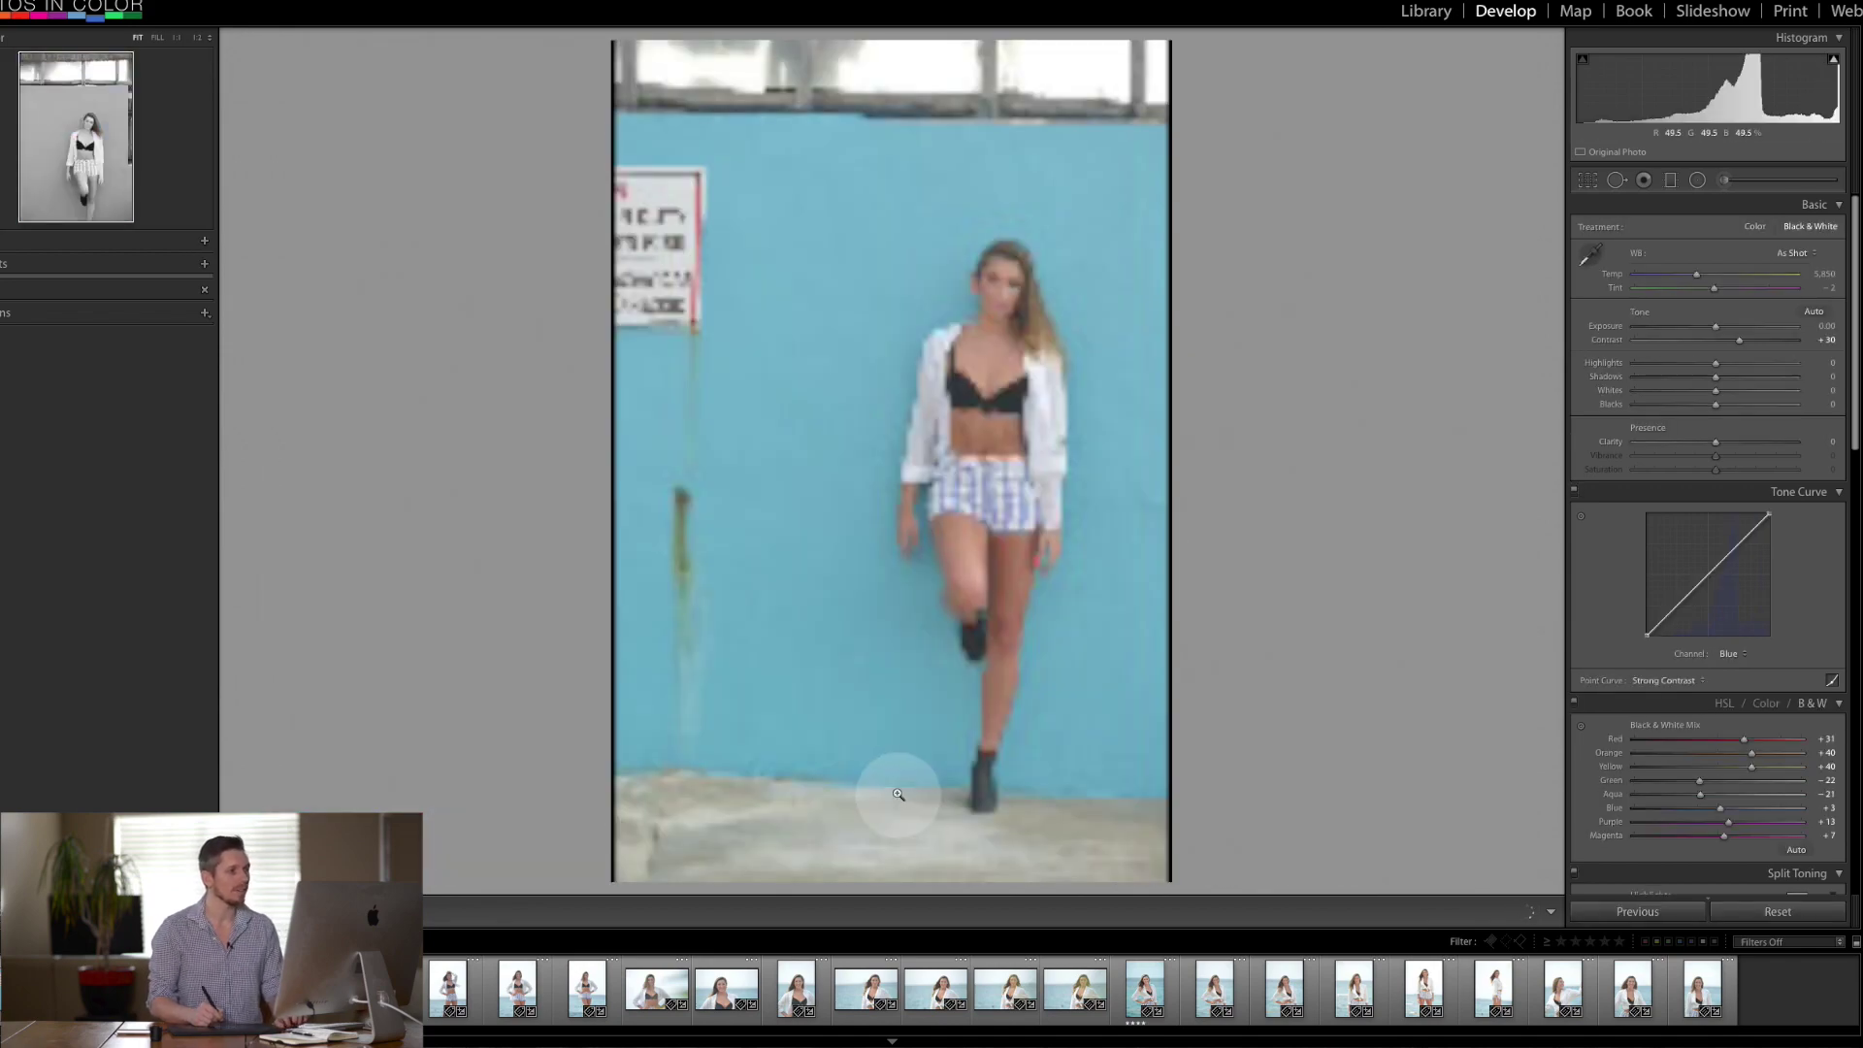
{"action": "key", "text": "Right"}
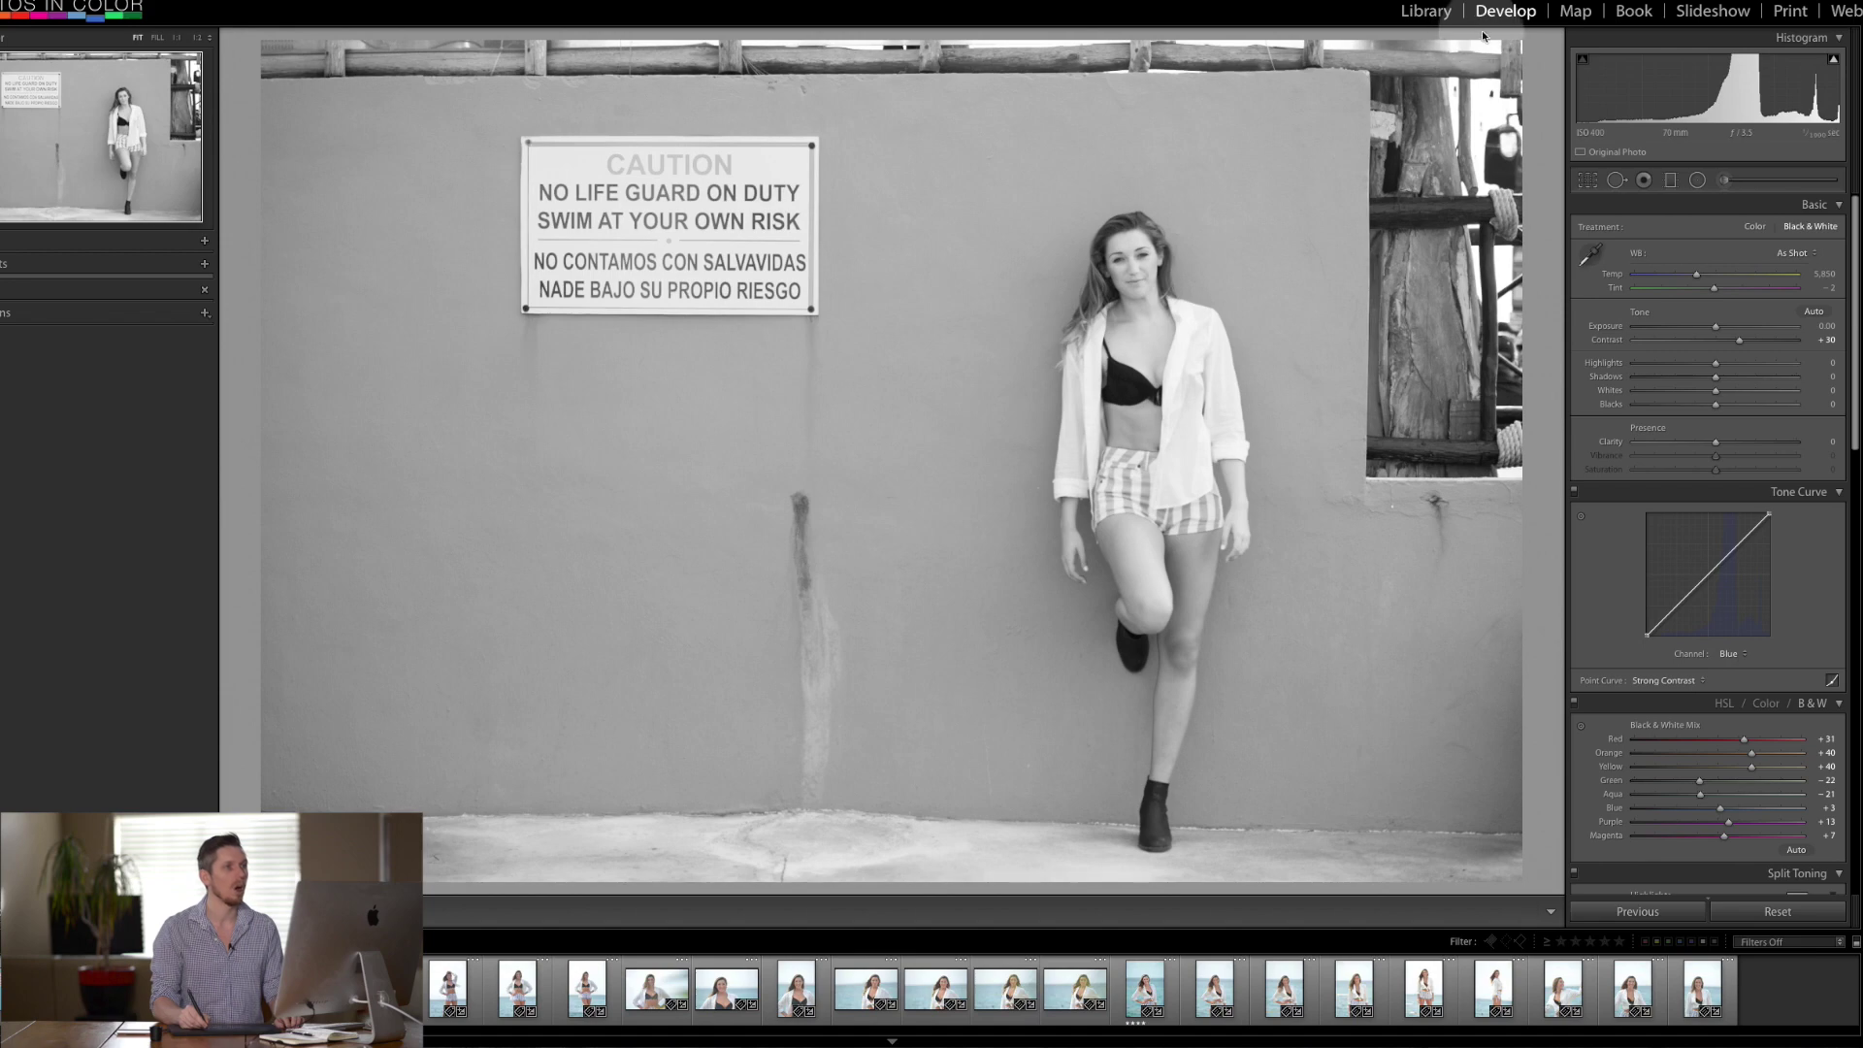
Step: Back in the Library grid, enlarge the blue-wall caution-sign photo and step to the next
{"action": "left_click", "coordinate": [1429, 14]}
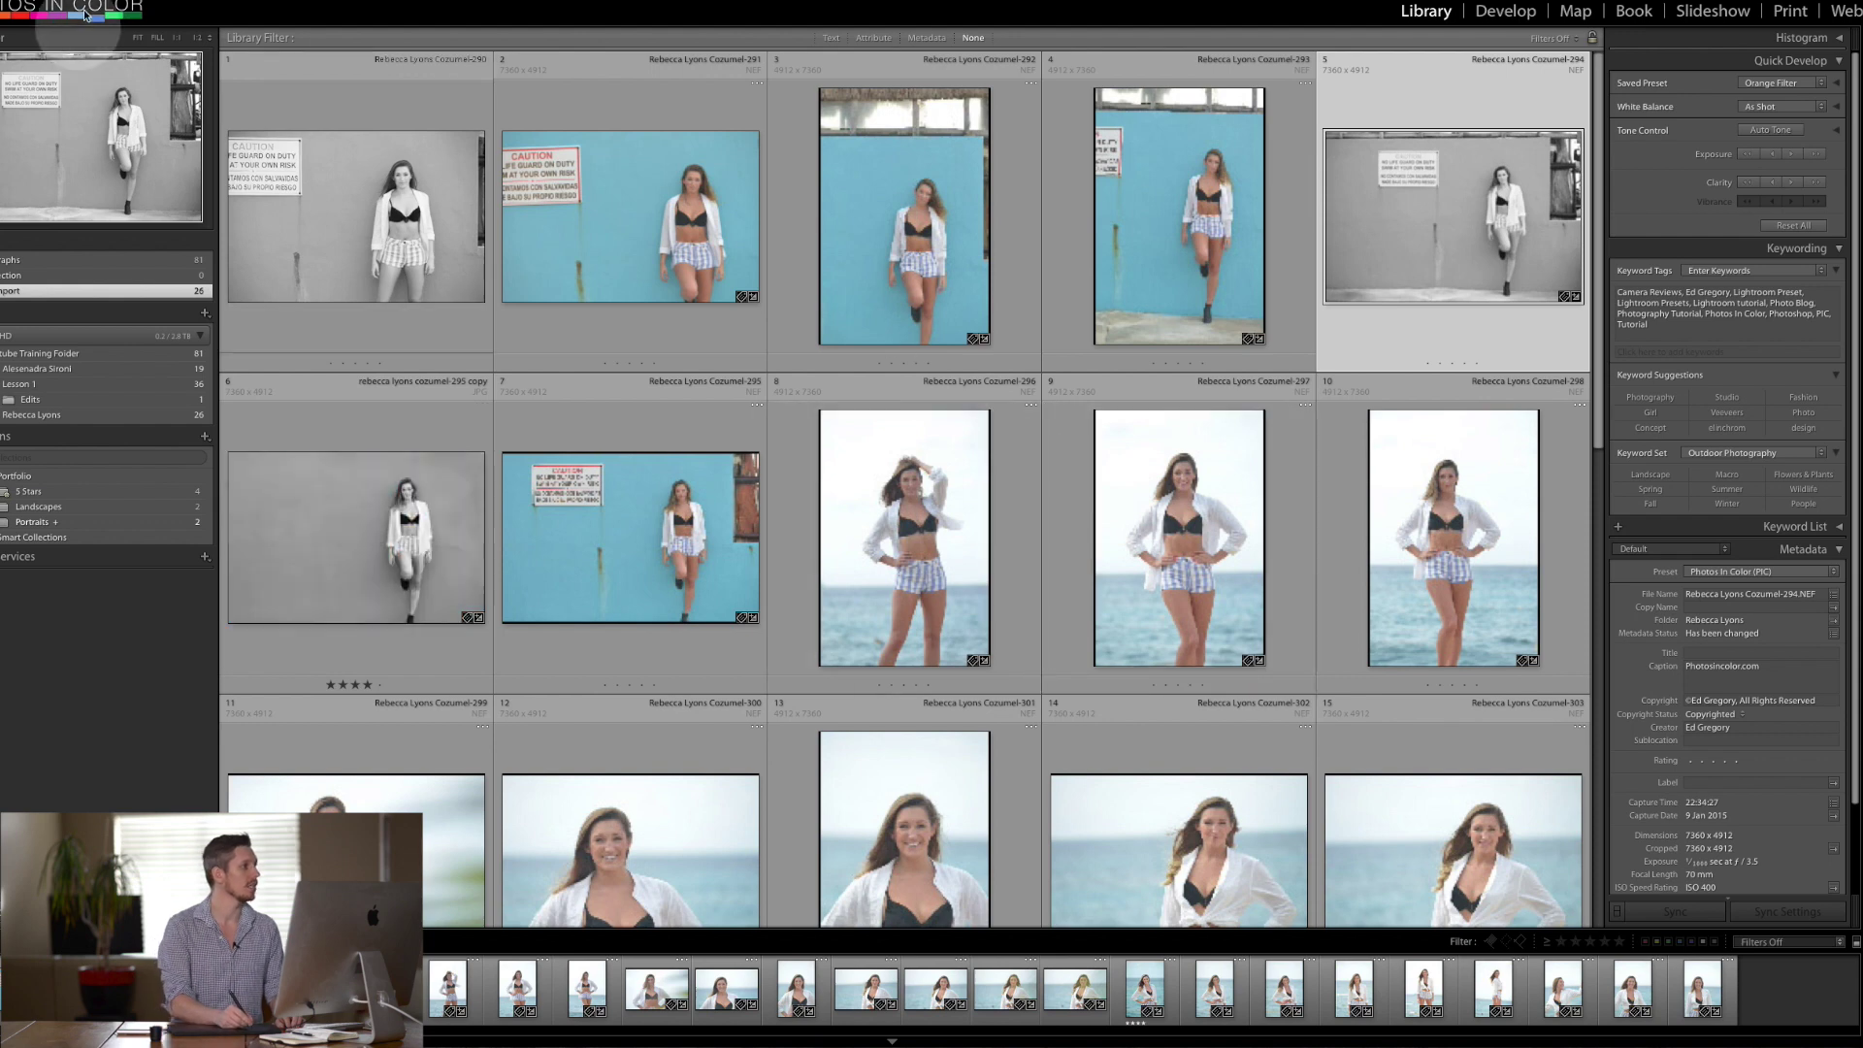
{"action": "left_click", "coordinate": [623, 234]}
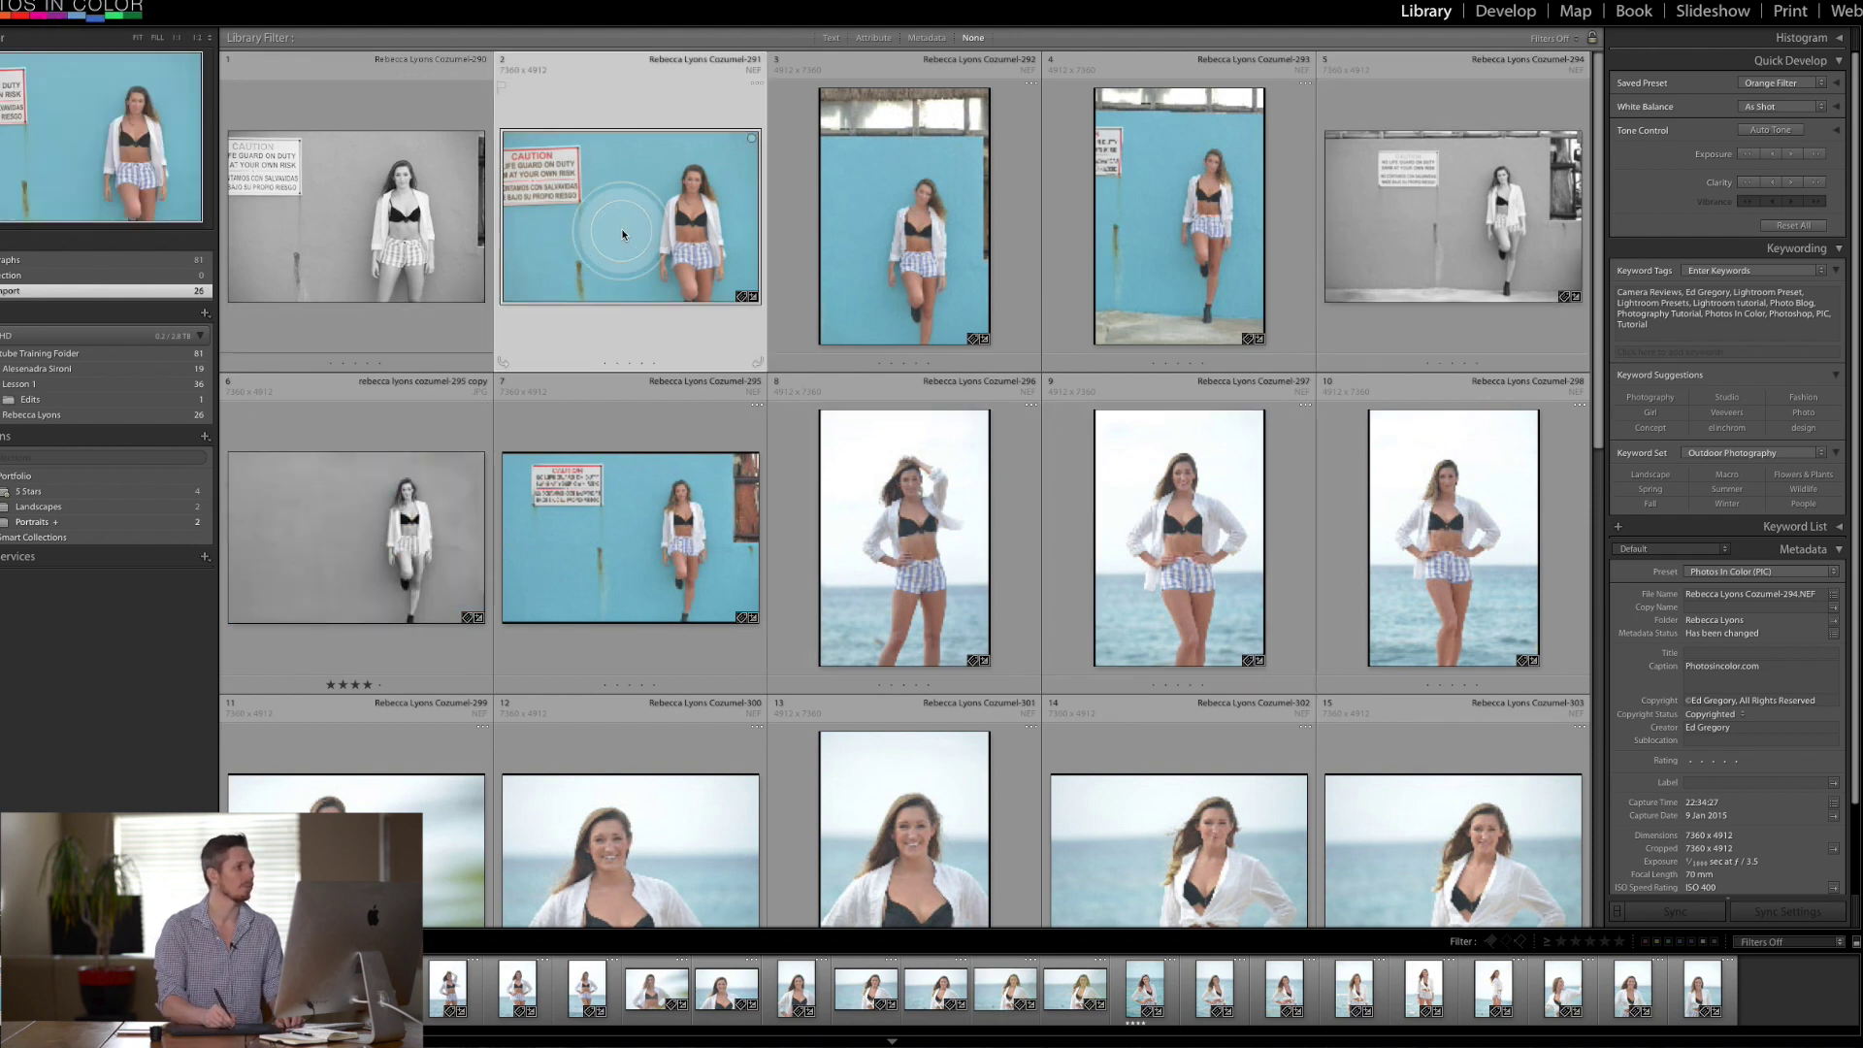
{"action": "double_click", "coordinate": [623, 234]}
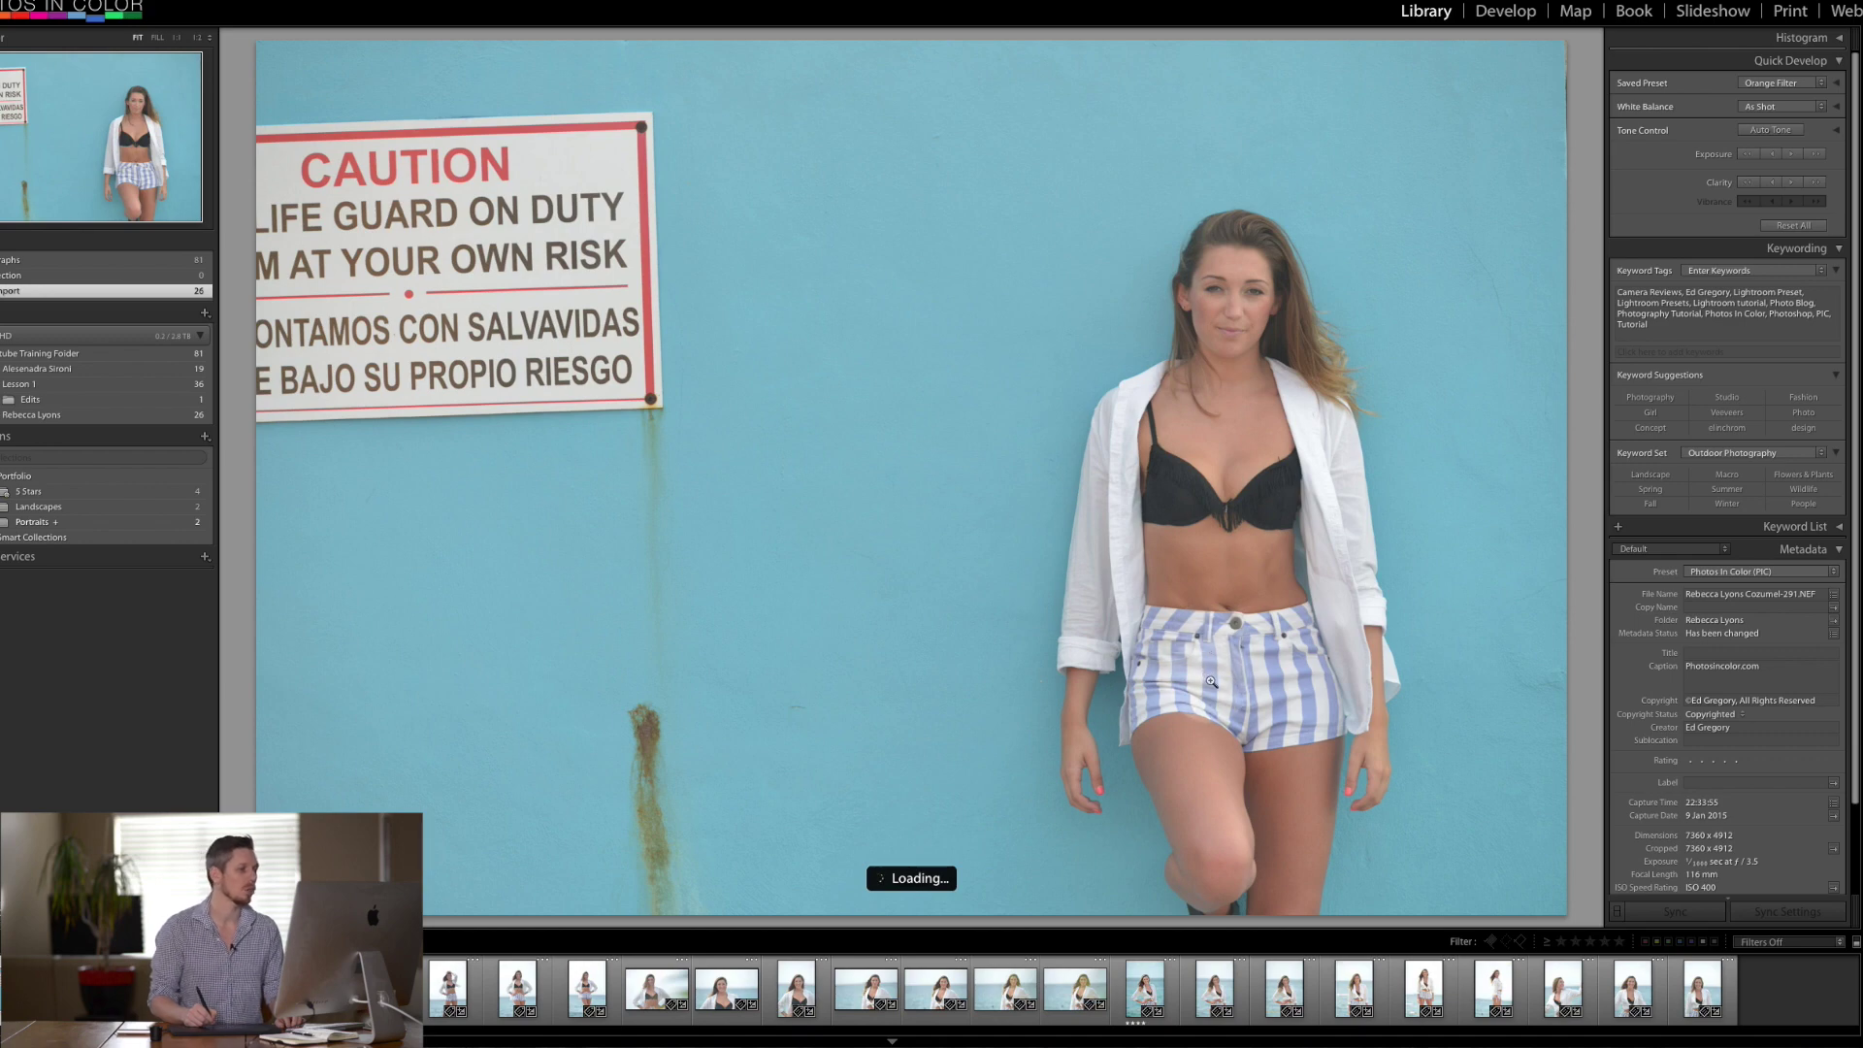
{"action": "left_click", "coordinate": [1026, 722]}
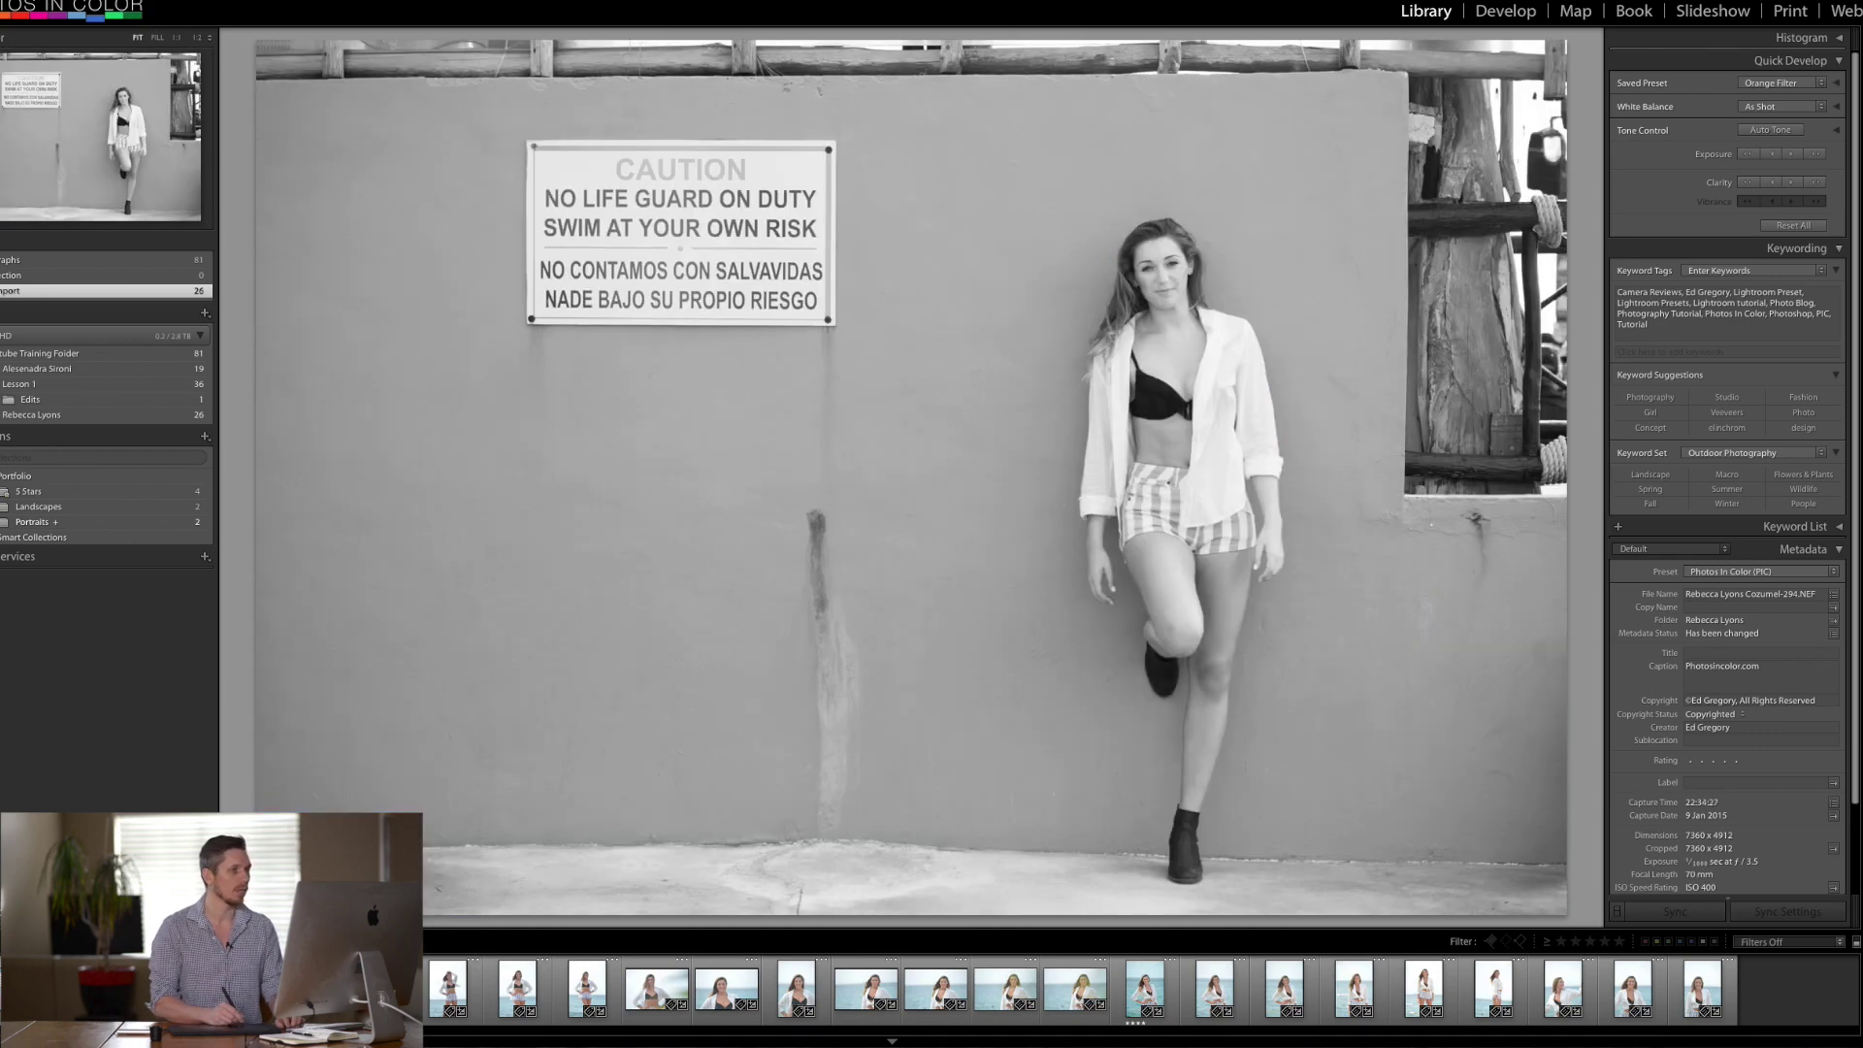
{"action": "key", "text": "Right"}
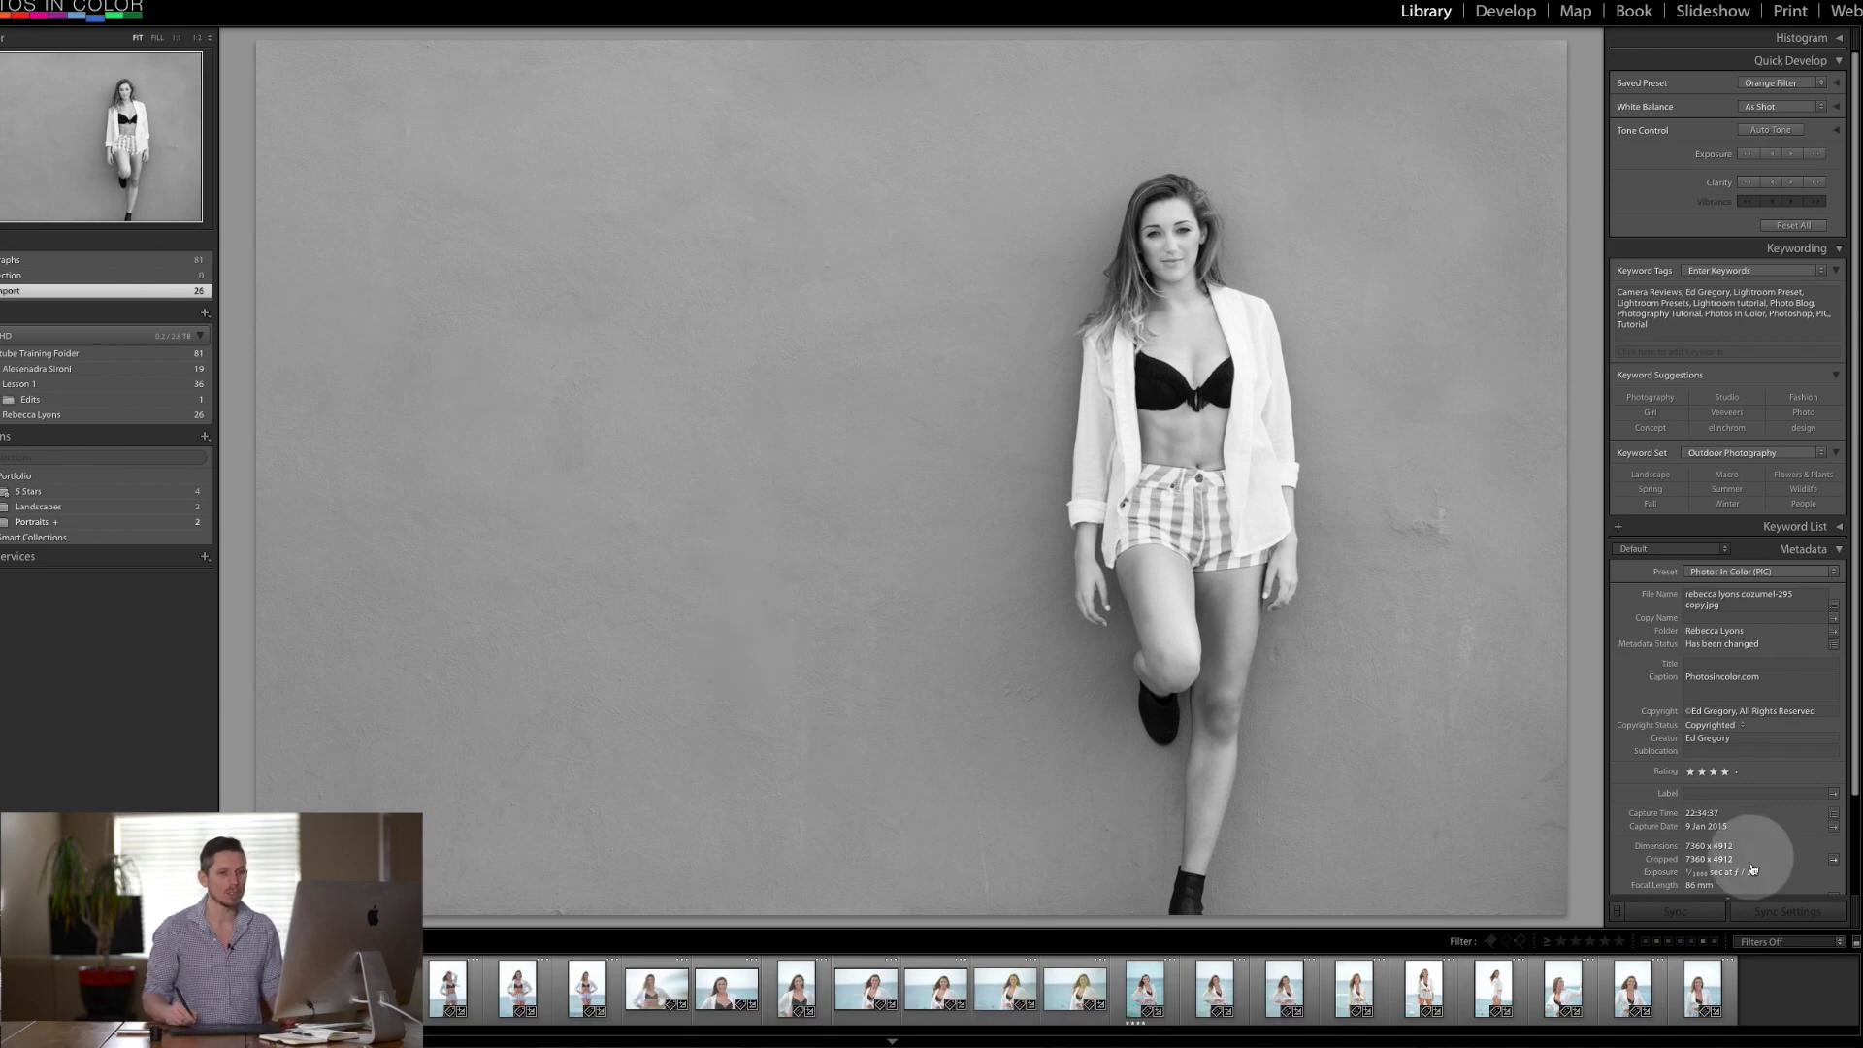
Step: Reset the turquoise-wall photo to its colour original, then select all filmstrip photos
{"action": "left_click", "coordinate": [1502, 13]}
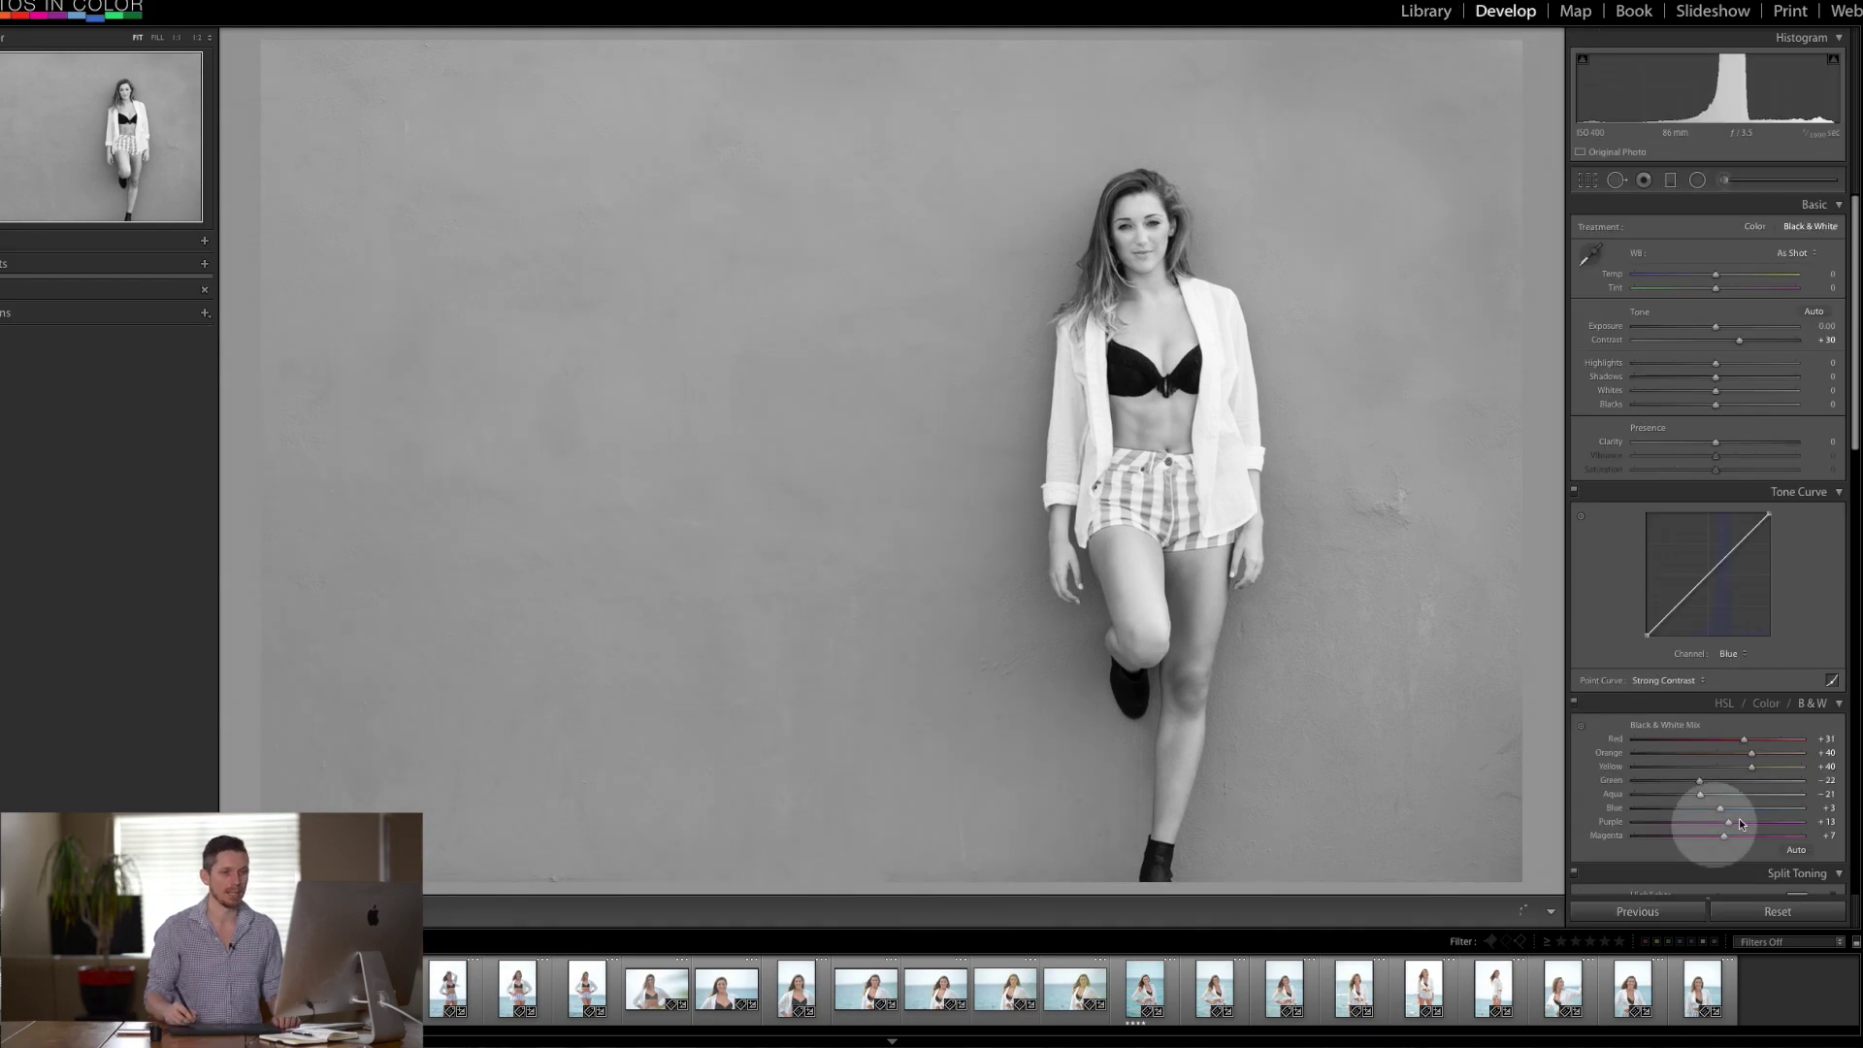
{"action": "left_click", "coordinate": [1775, 913]}
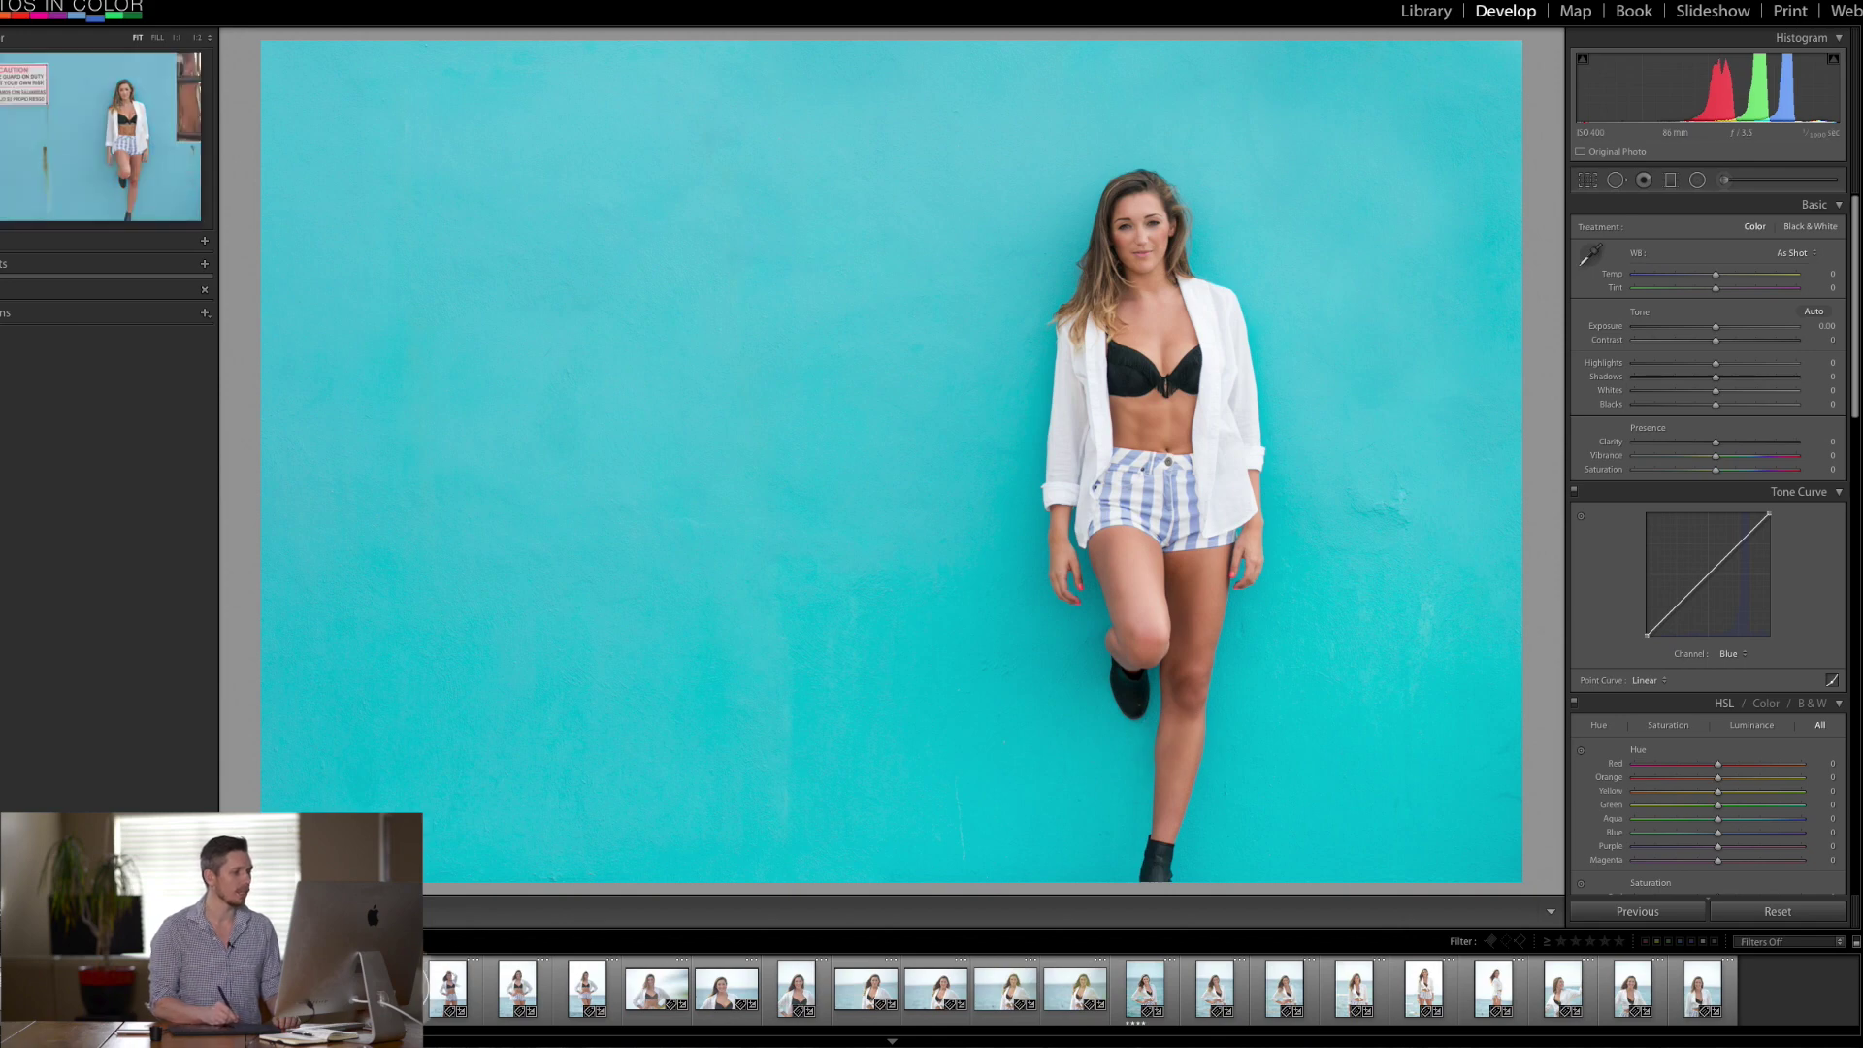
{"action": "left_click", "coordinate": [456, 983]}
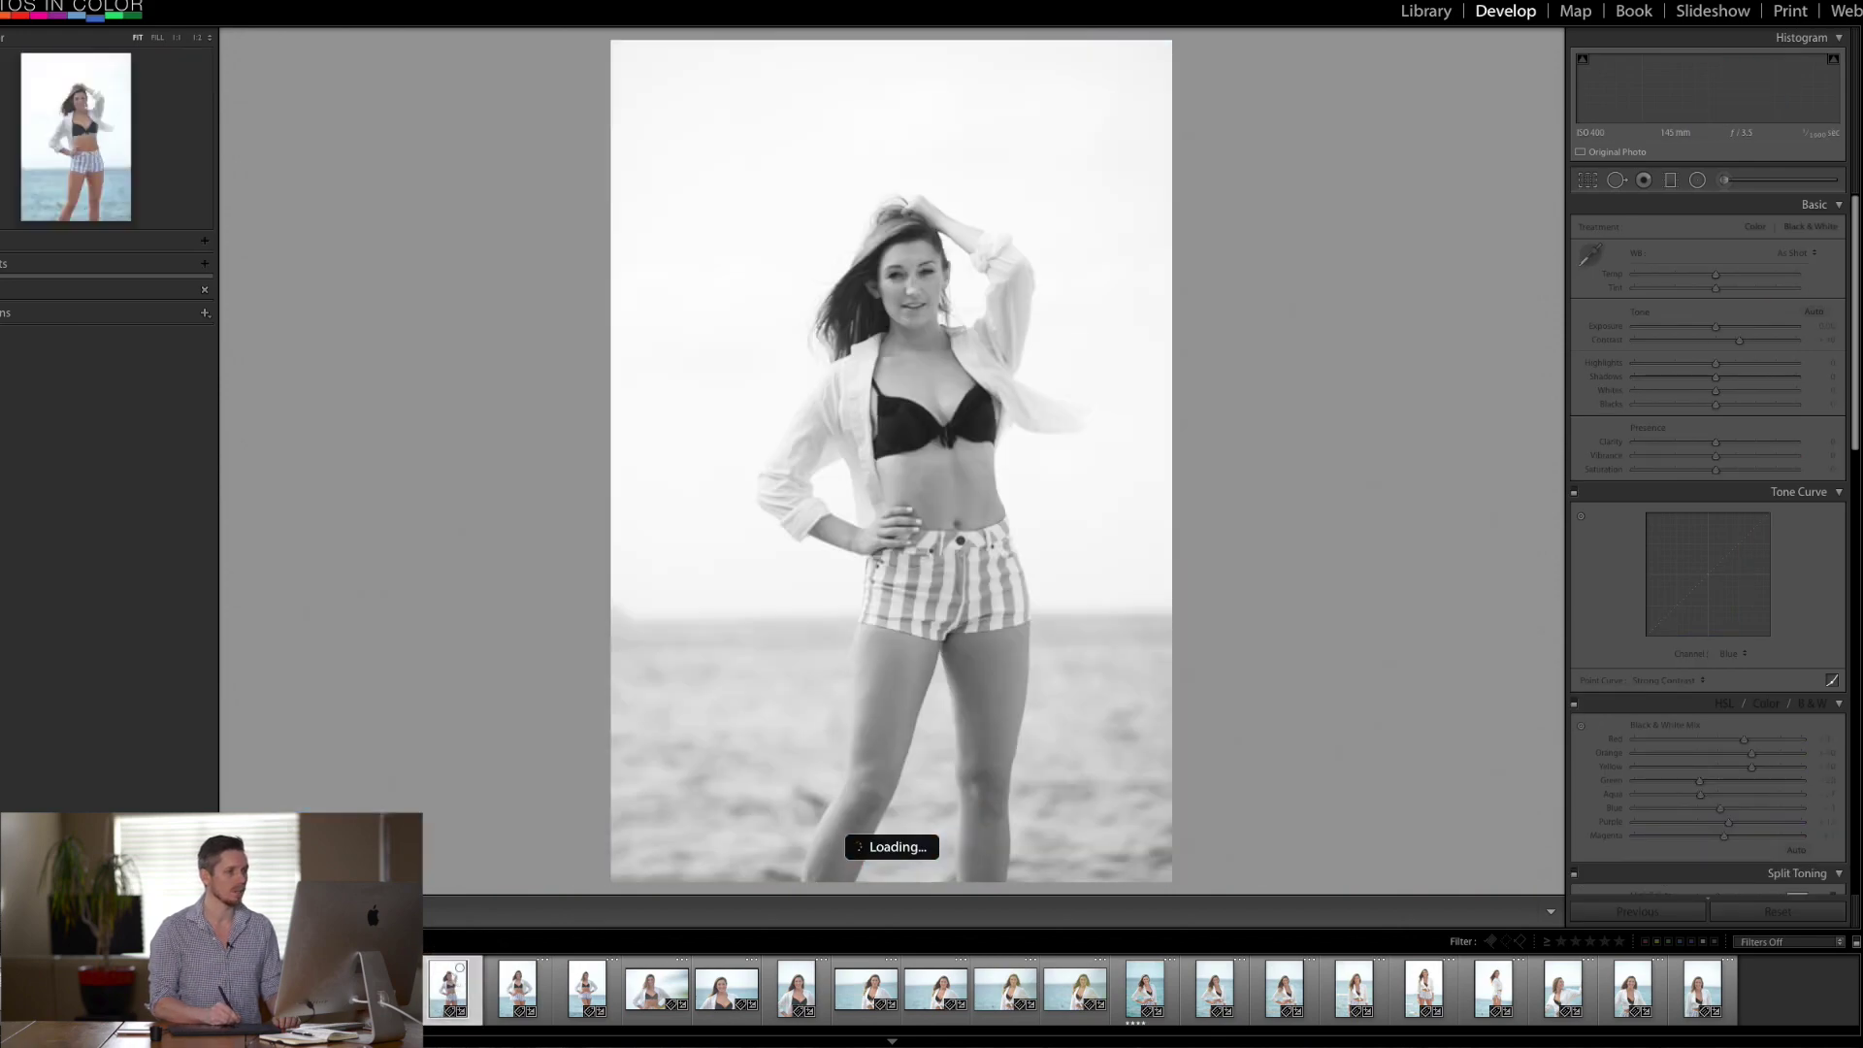
{"action": "key", "text": "Left"}
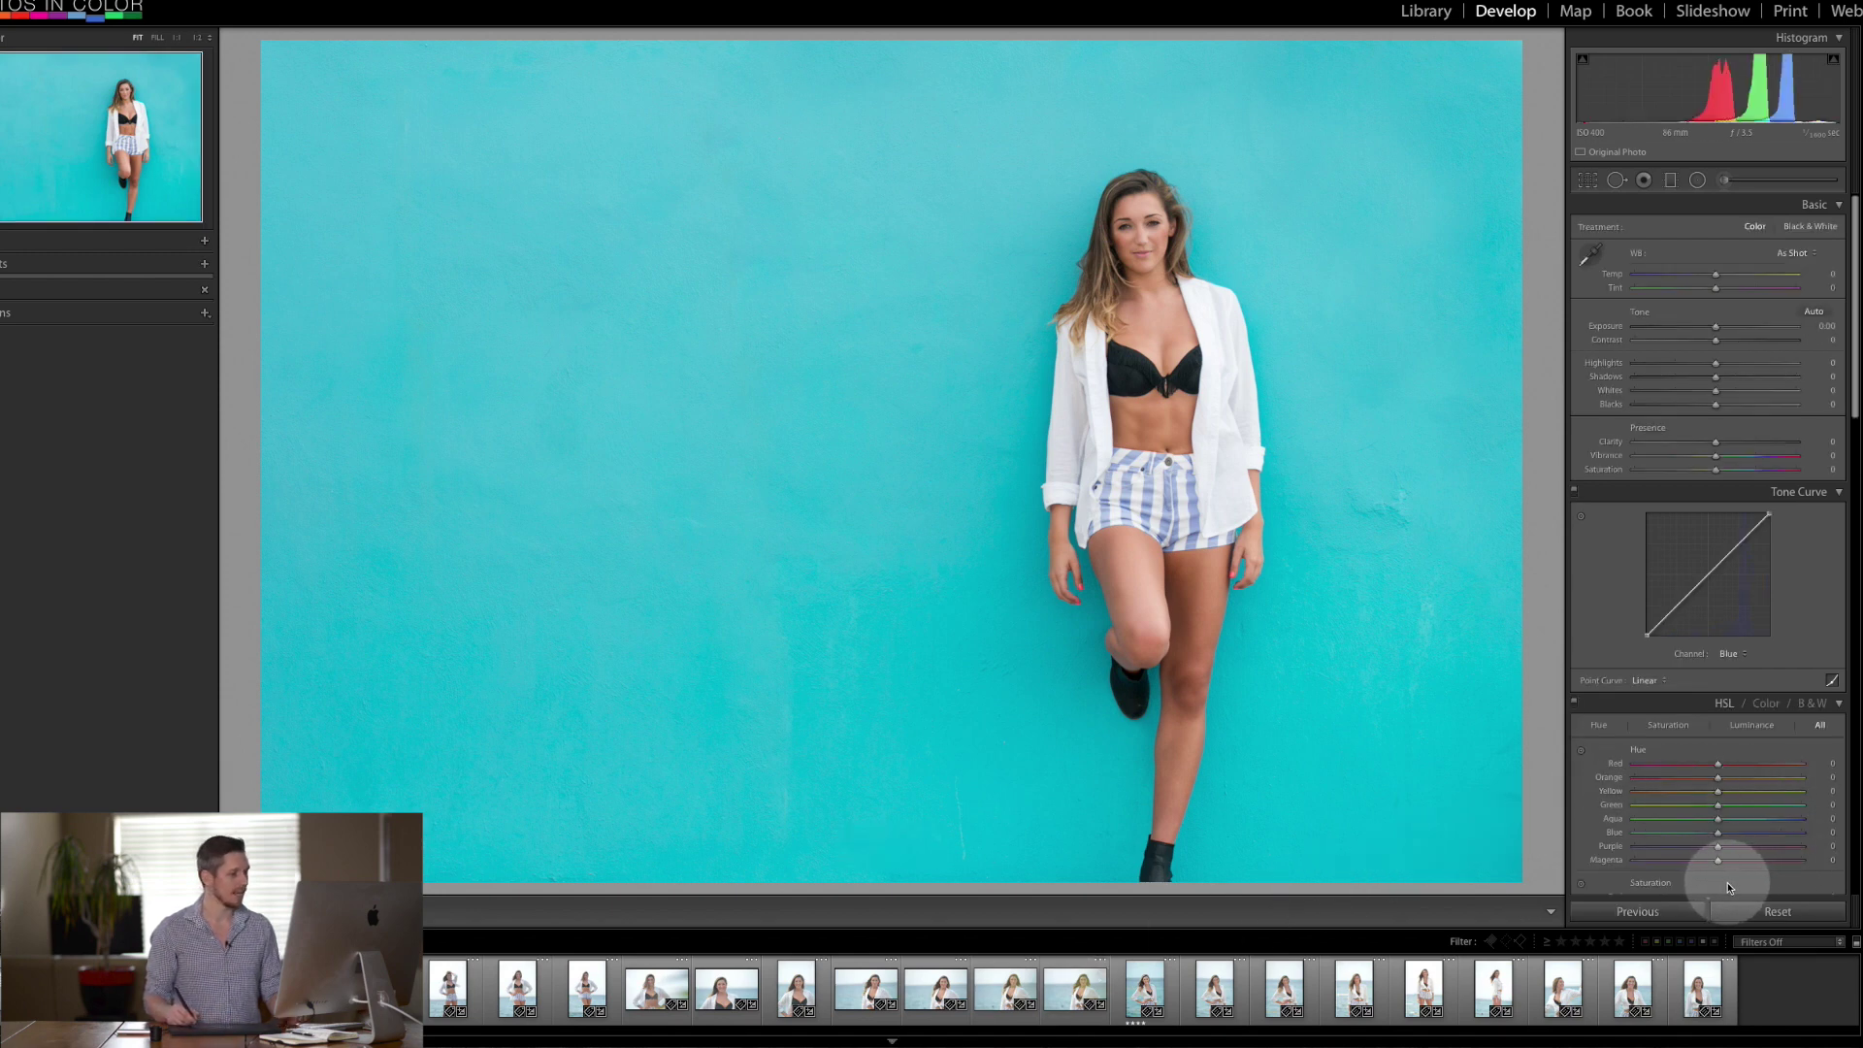
{"action": "key", "text": "ctrl+a"}
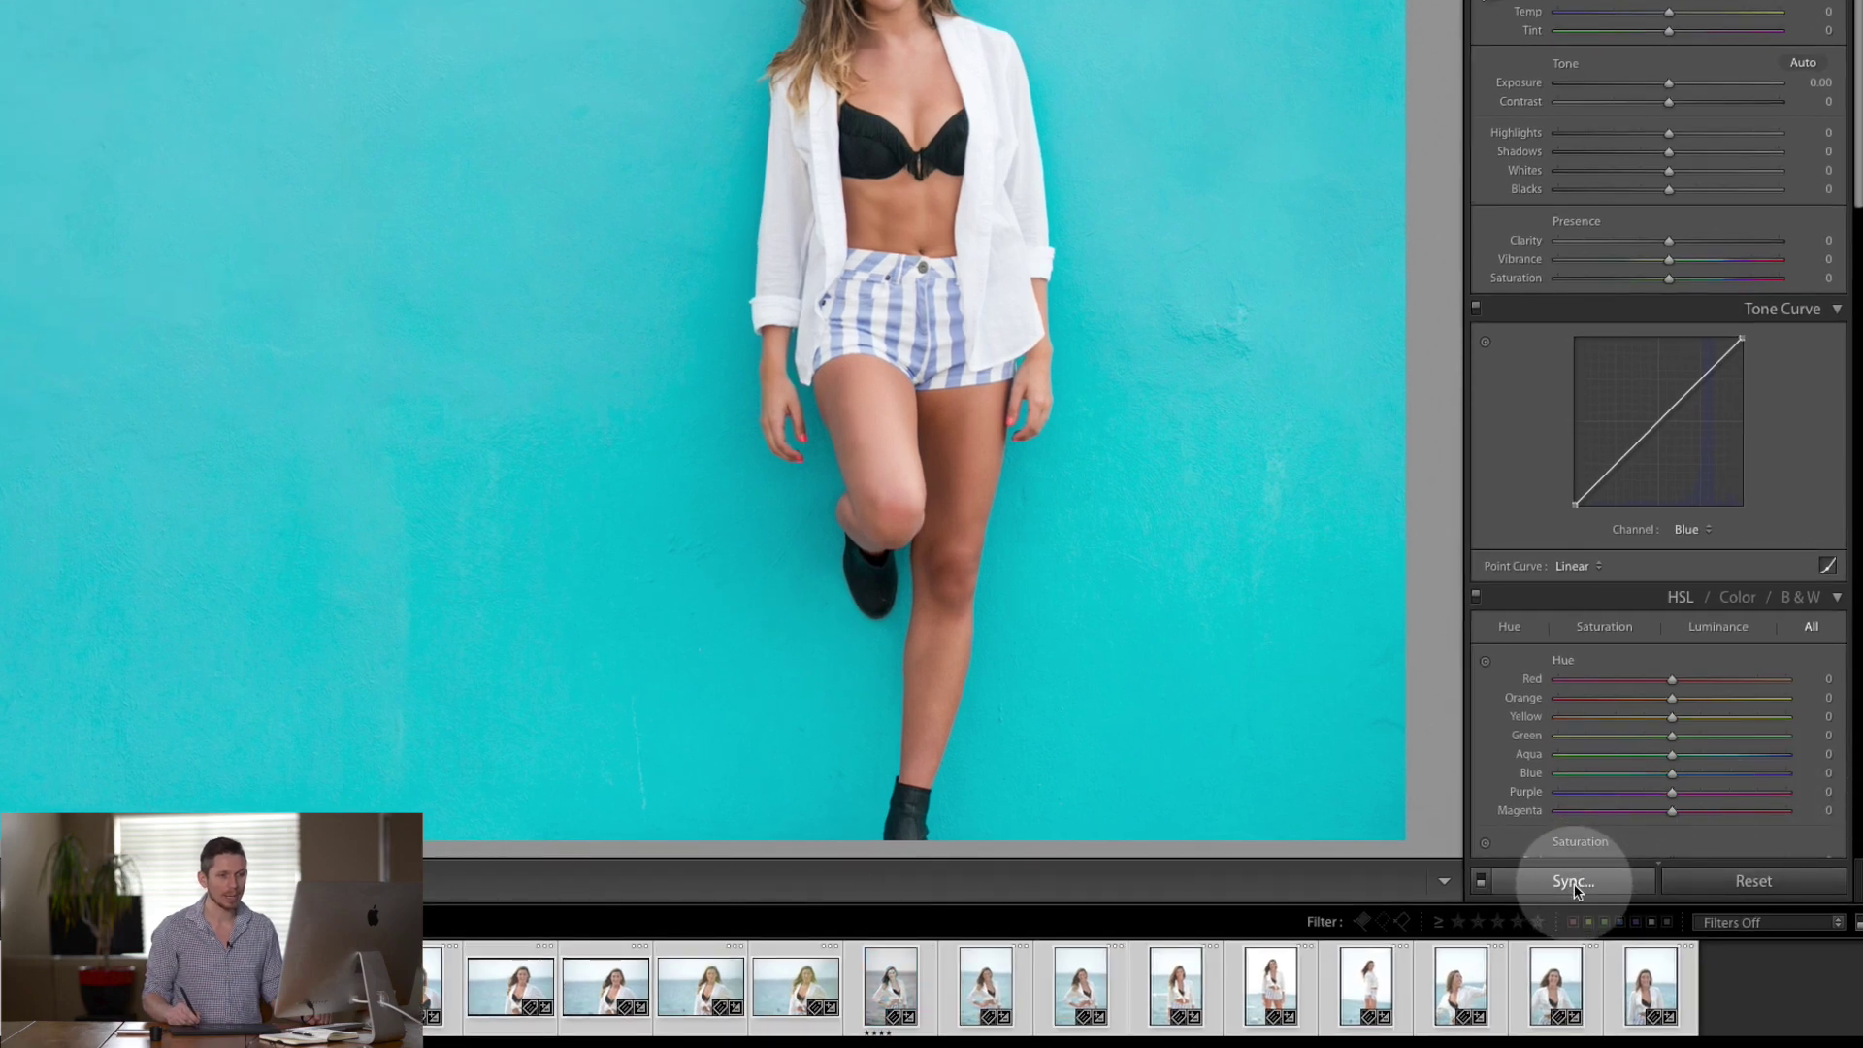
Step: Sync every setting from the reset turquoise-wall photo to all selected photos
{"action": "left_click", "coordinate": [1573, 882]}
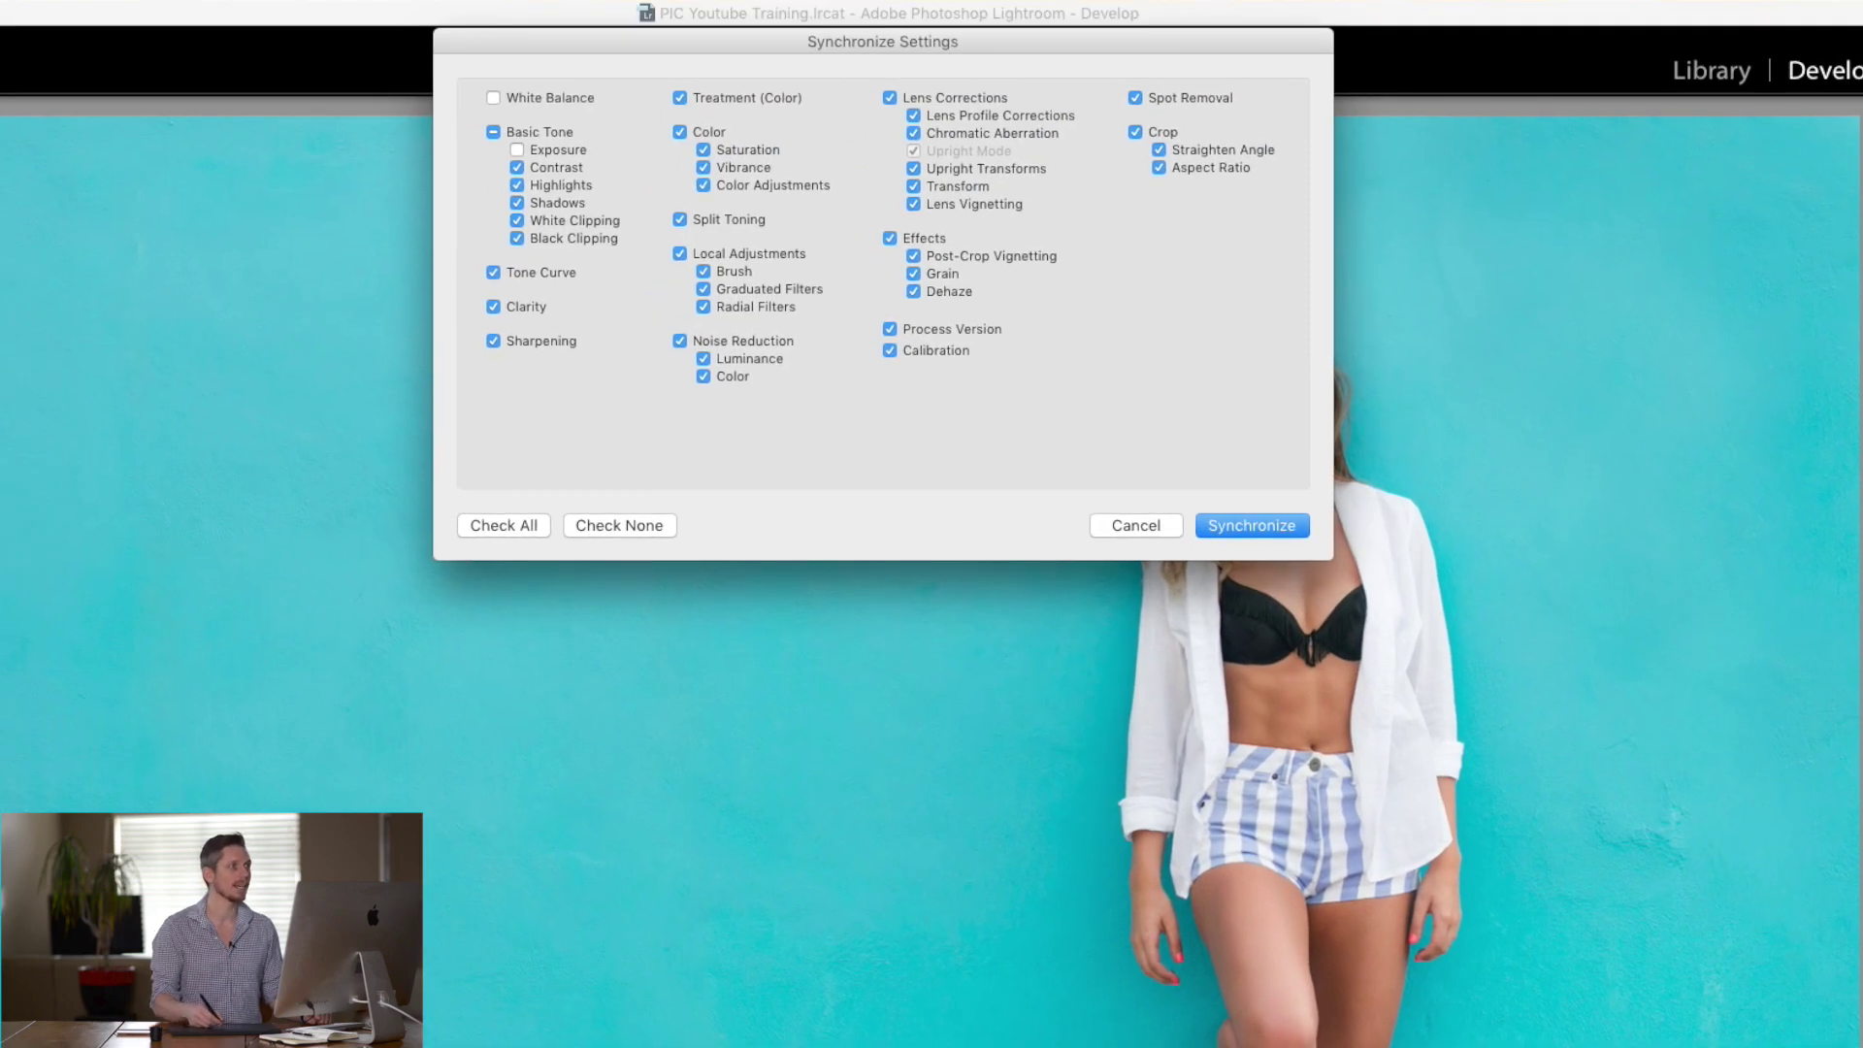
{"action": "left_click_drag", "start_coordinate": [993, 50], "coordinate": [1021, 134]}
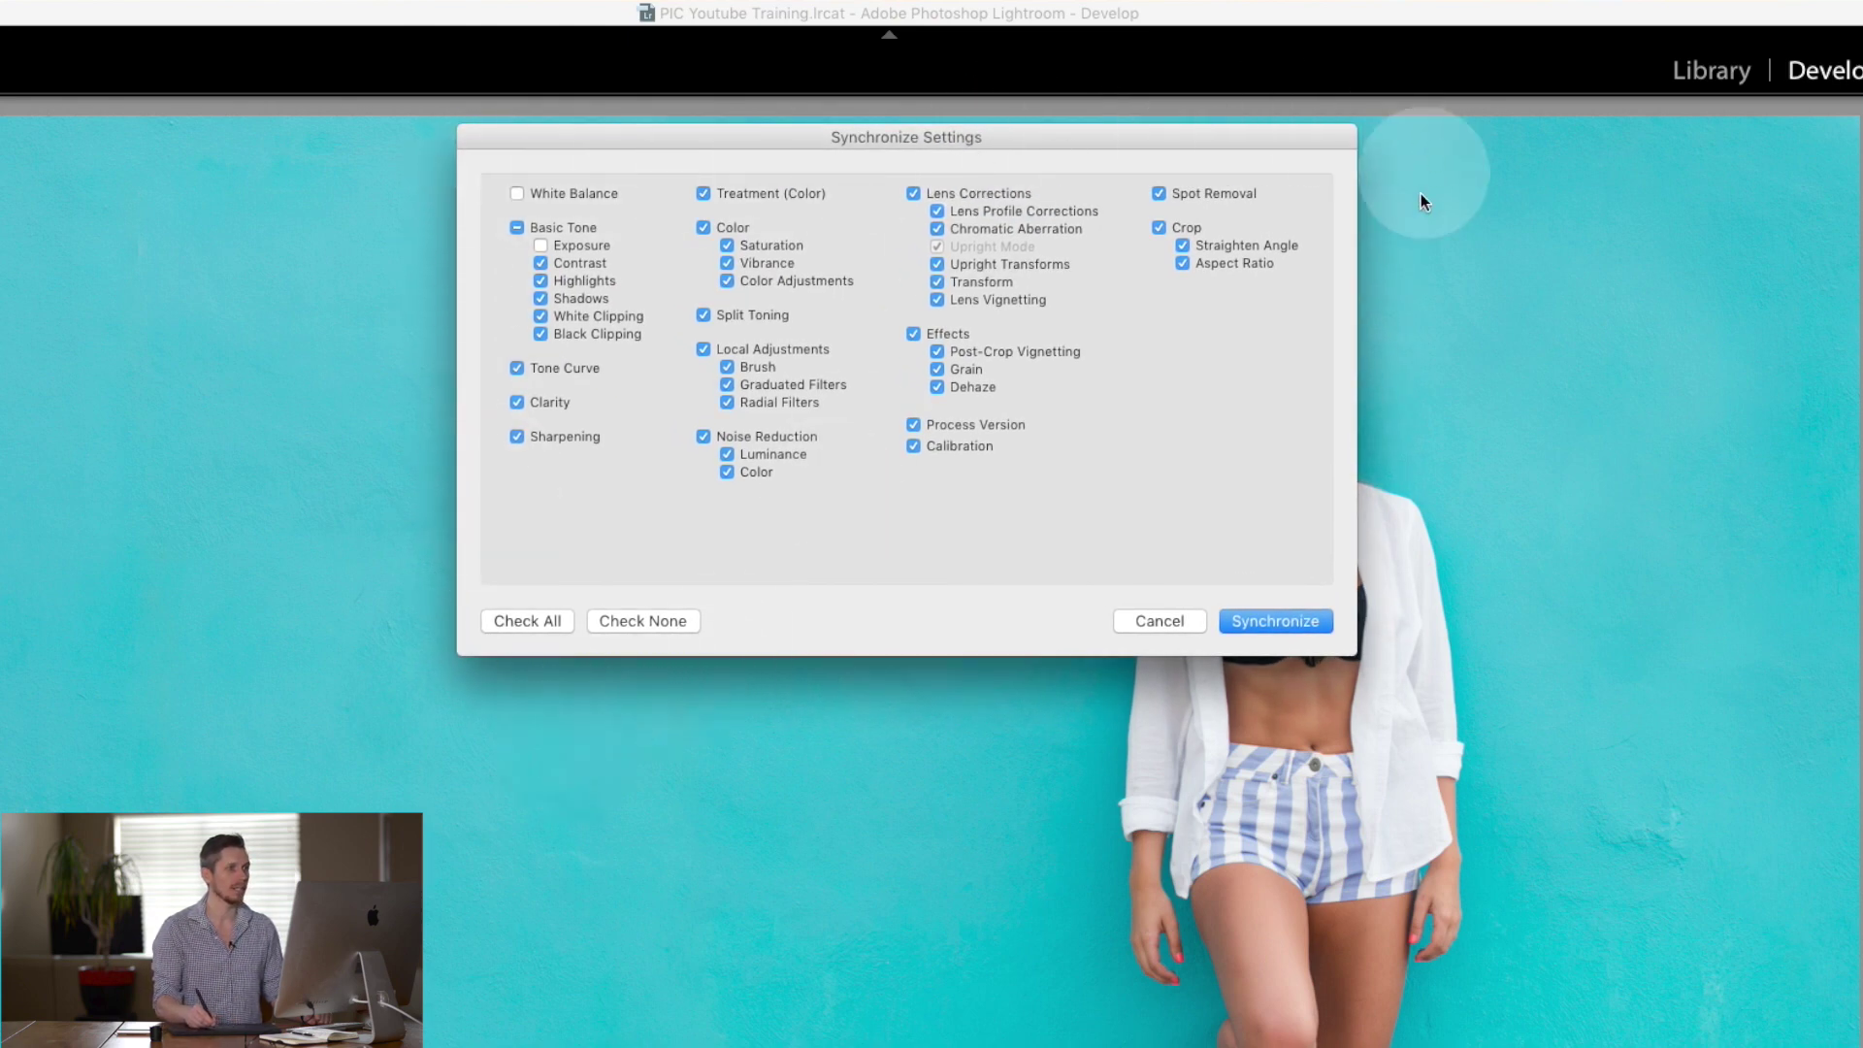
{"action": "left_click", "coordinate": [551, 627]}
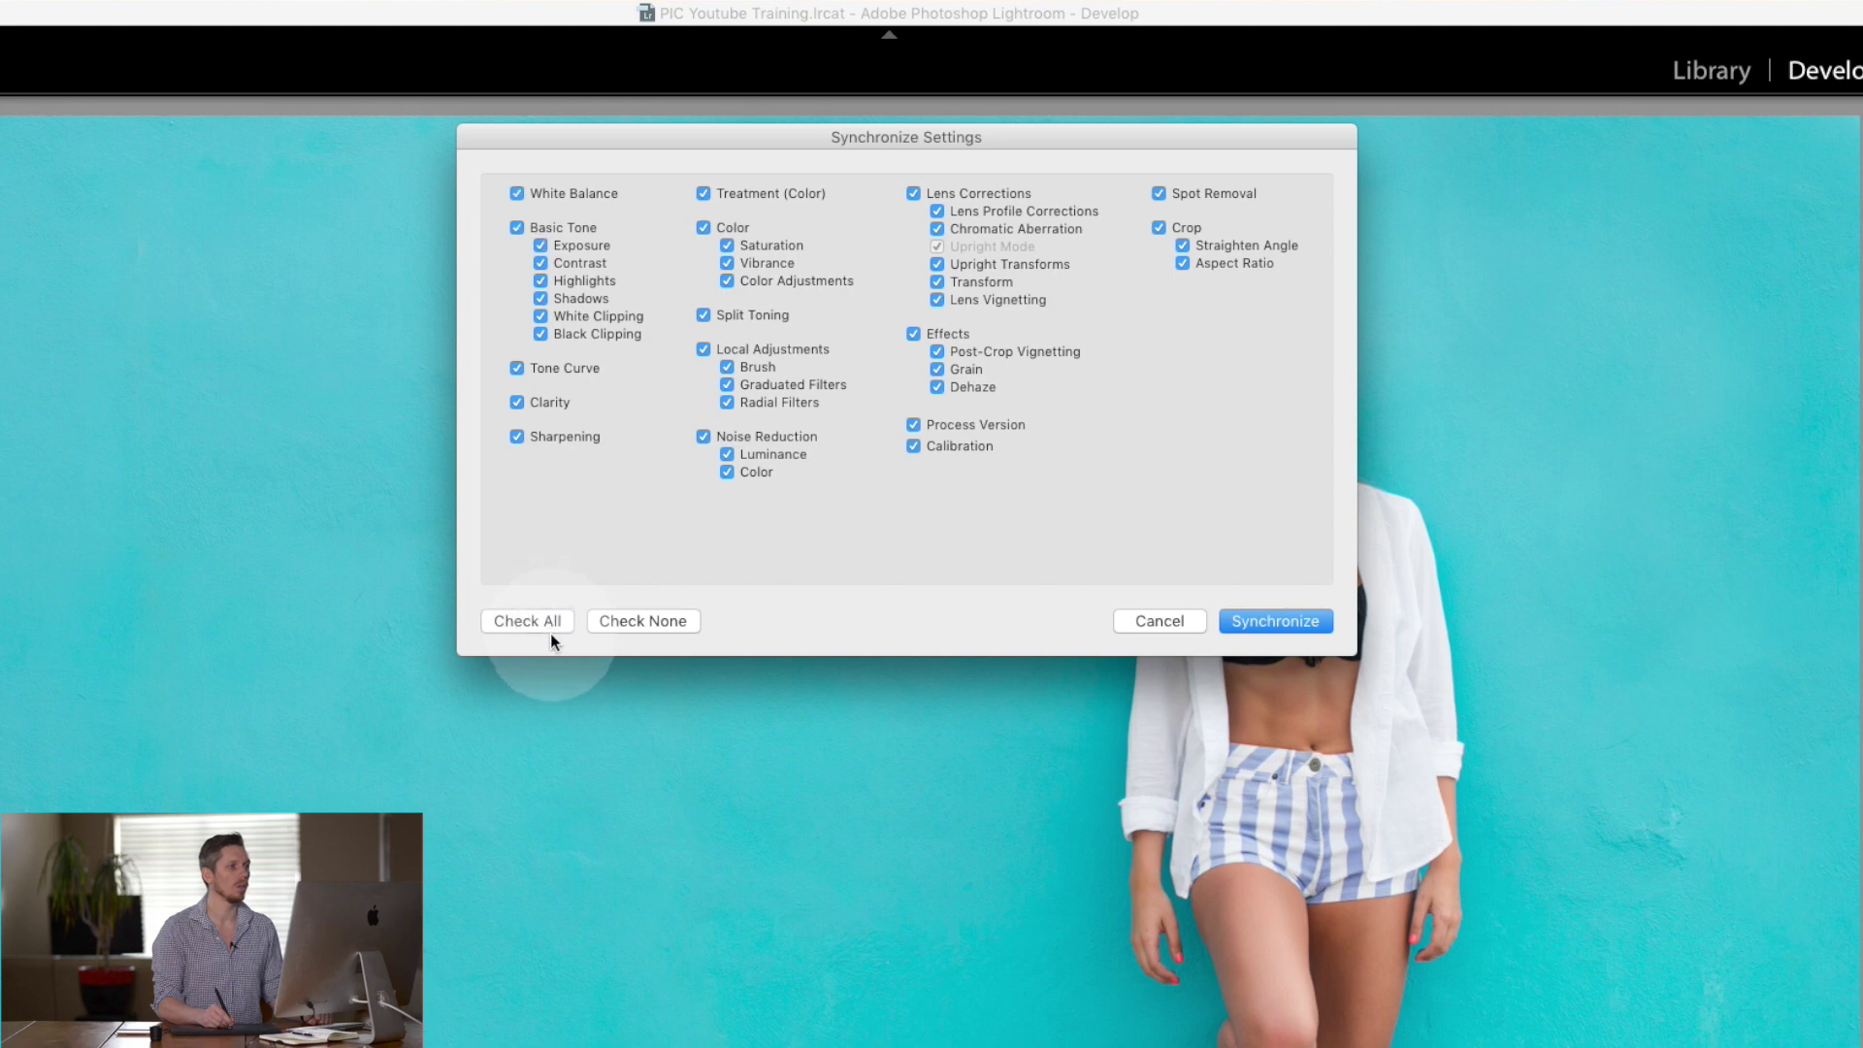
{"action": "left_click", "coordinate": [1261, 626]}
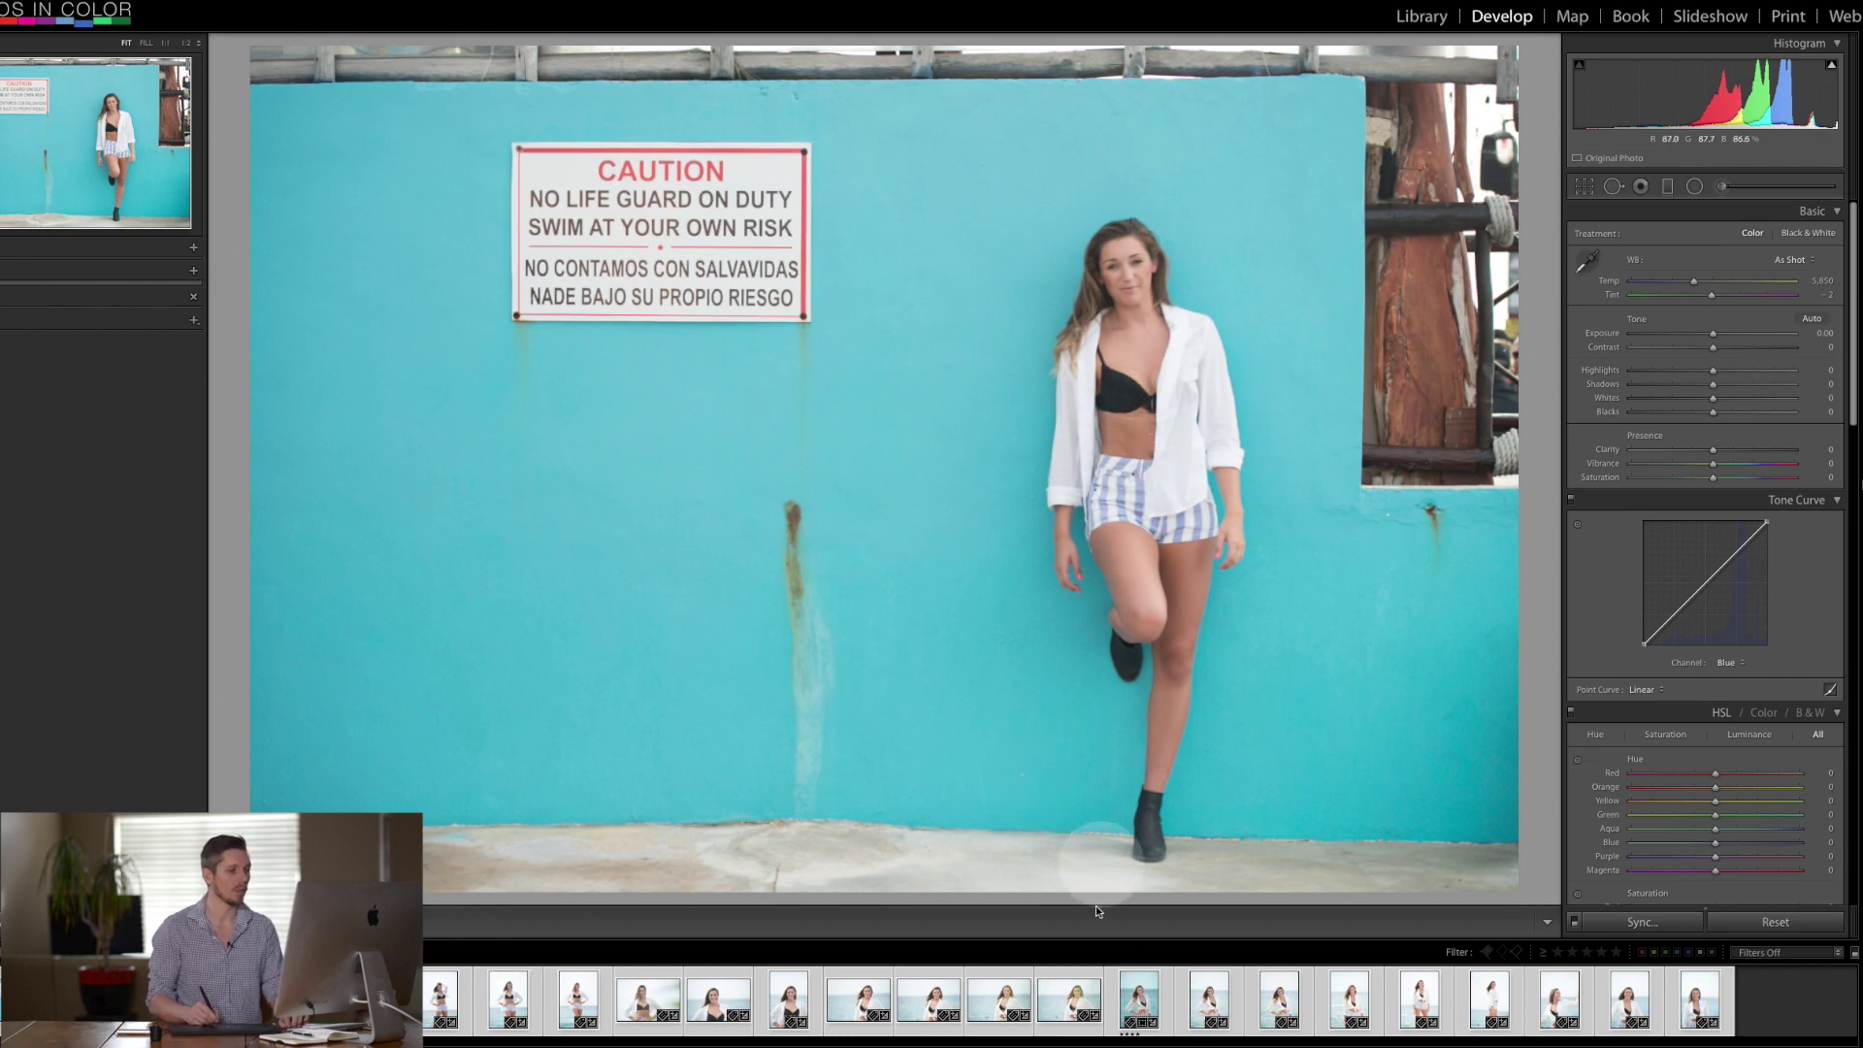
Step: Deselect the other photos and select only the turquoise-wall photo
{"action": "left_click", "coordinate": [1000, 1000]}
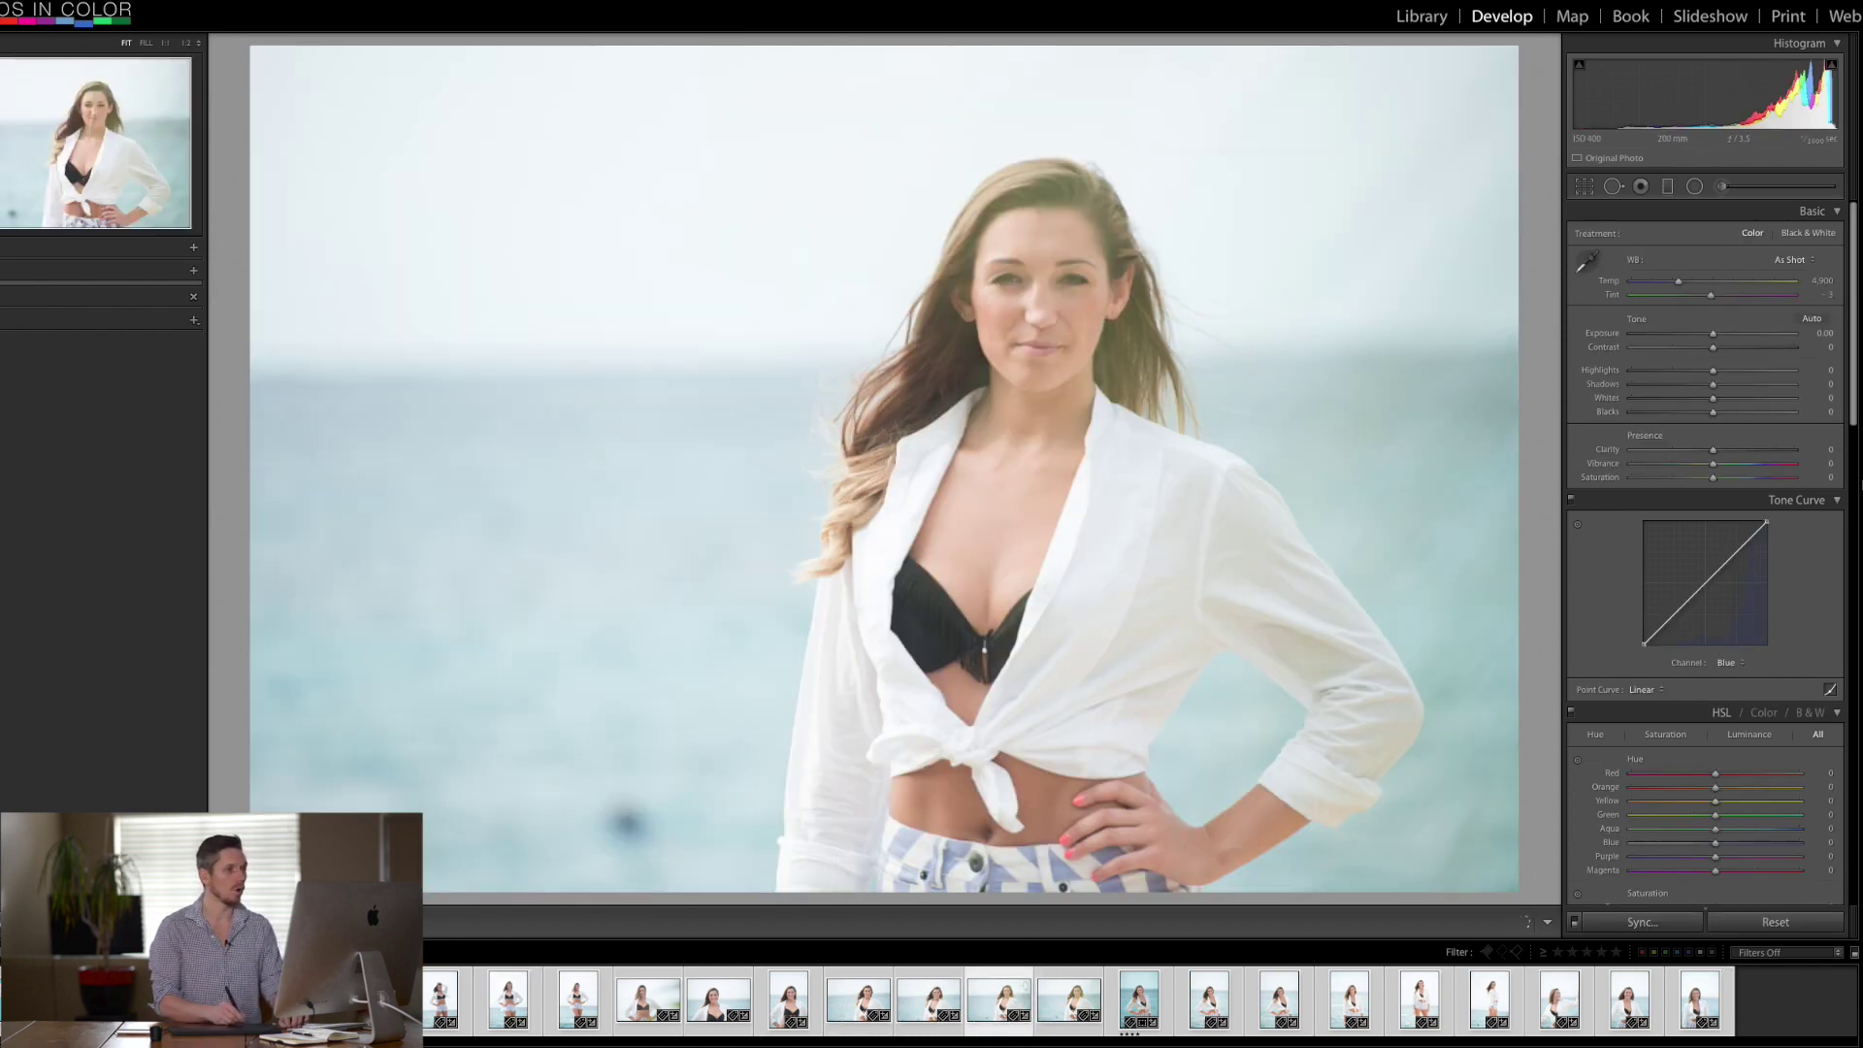
{"action": "left_click", "coordinate": [1809, 998]}
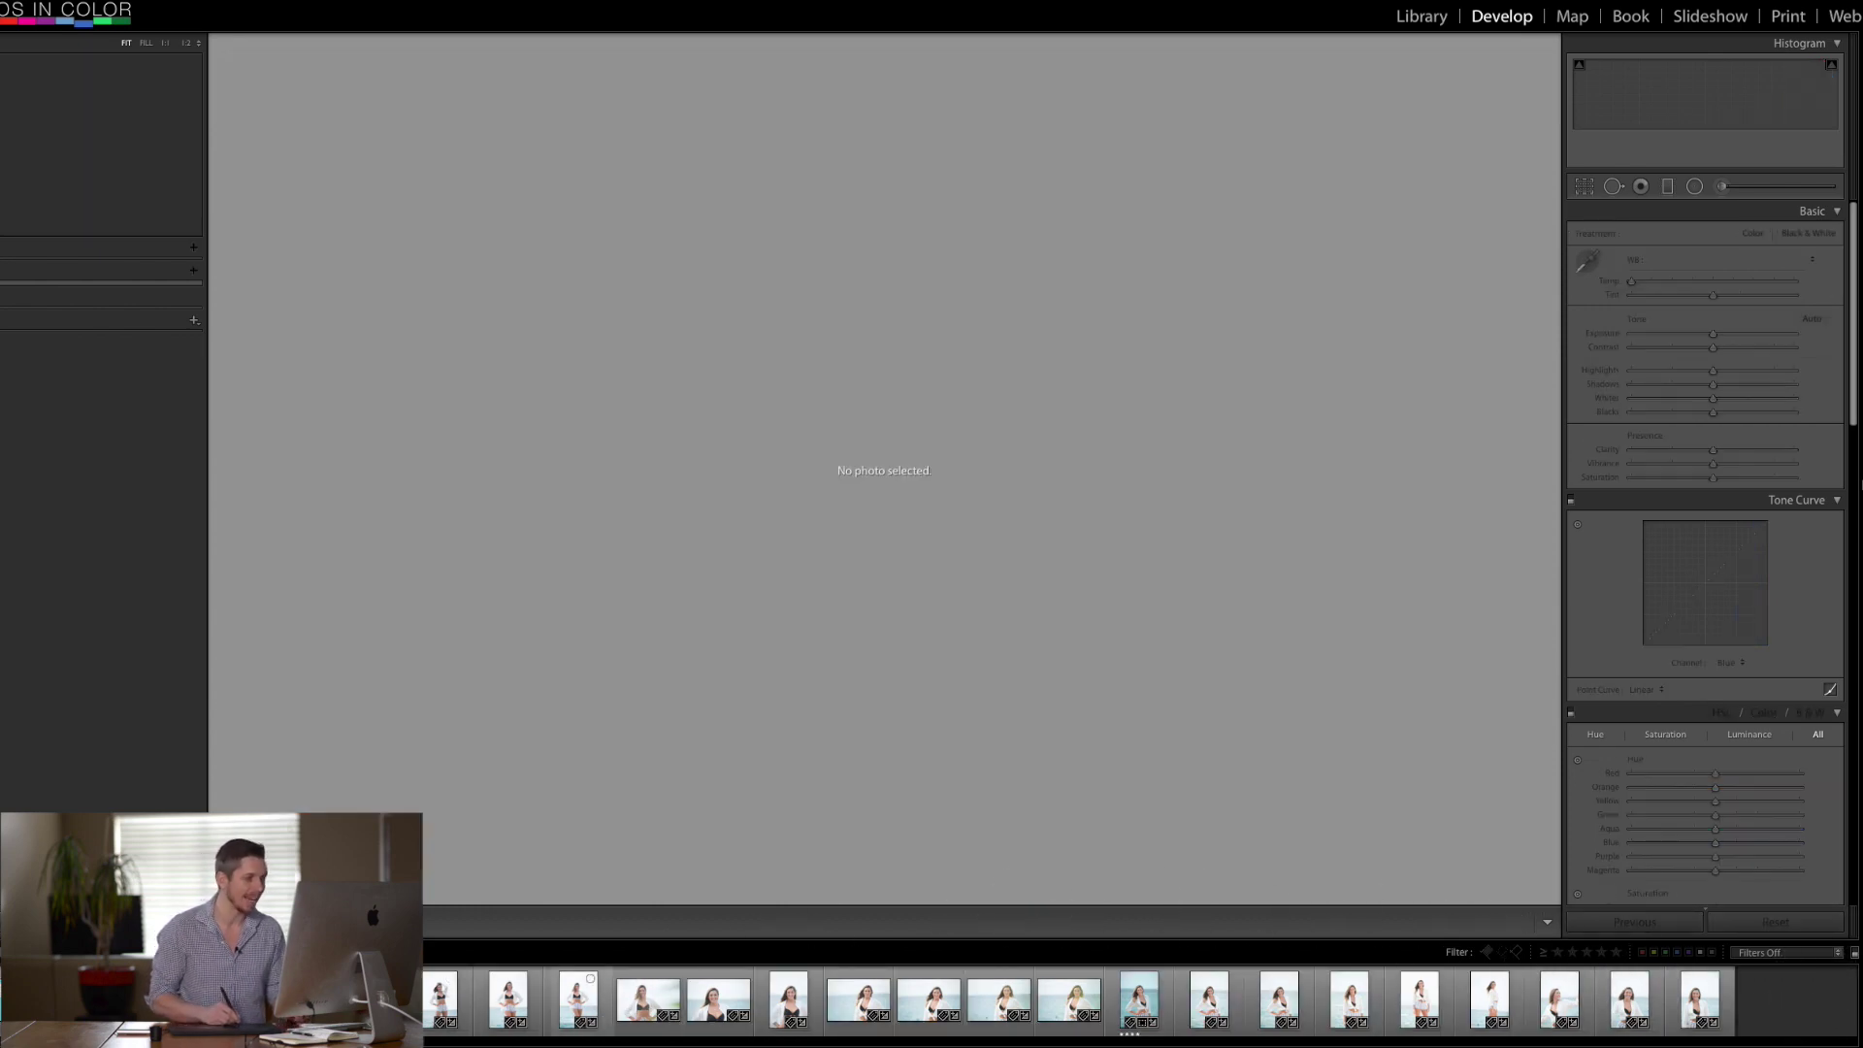
{"action": "left_click", "coordinate": [578, 999]}
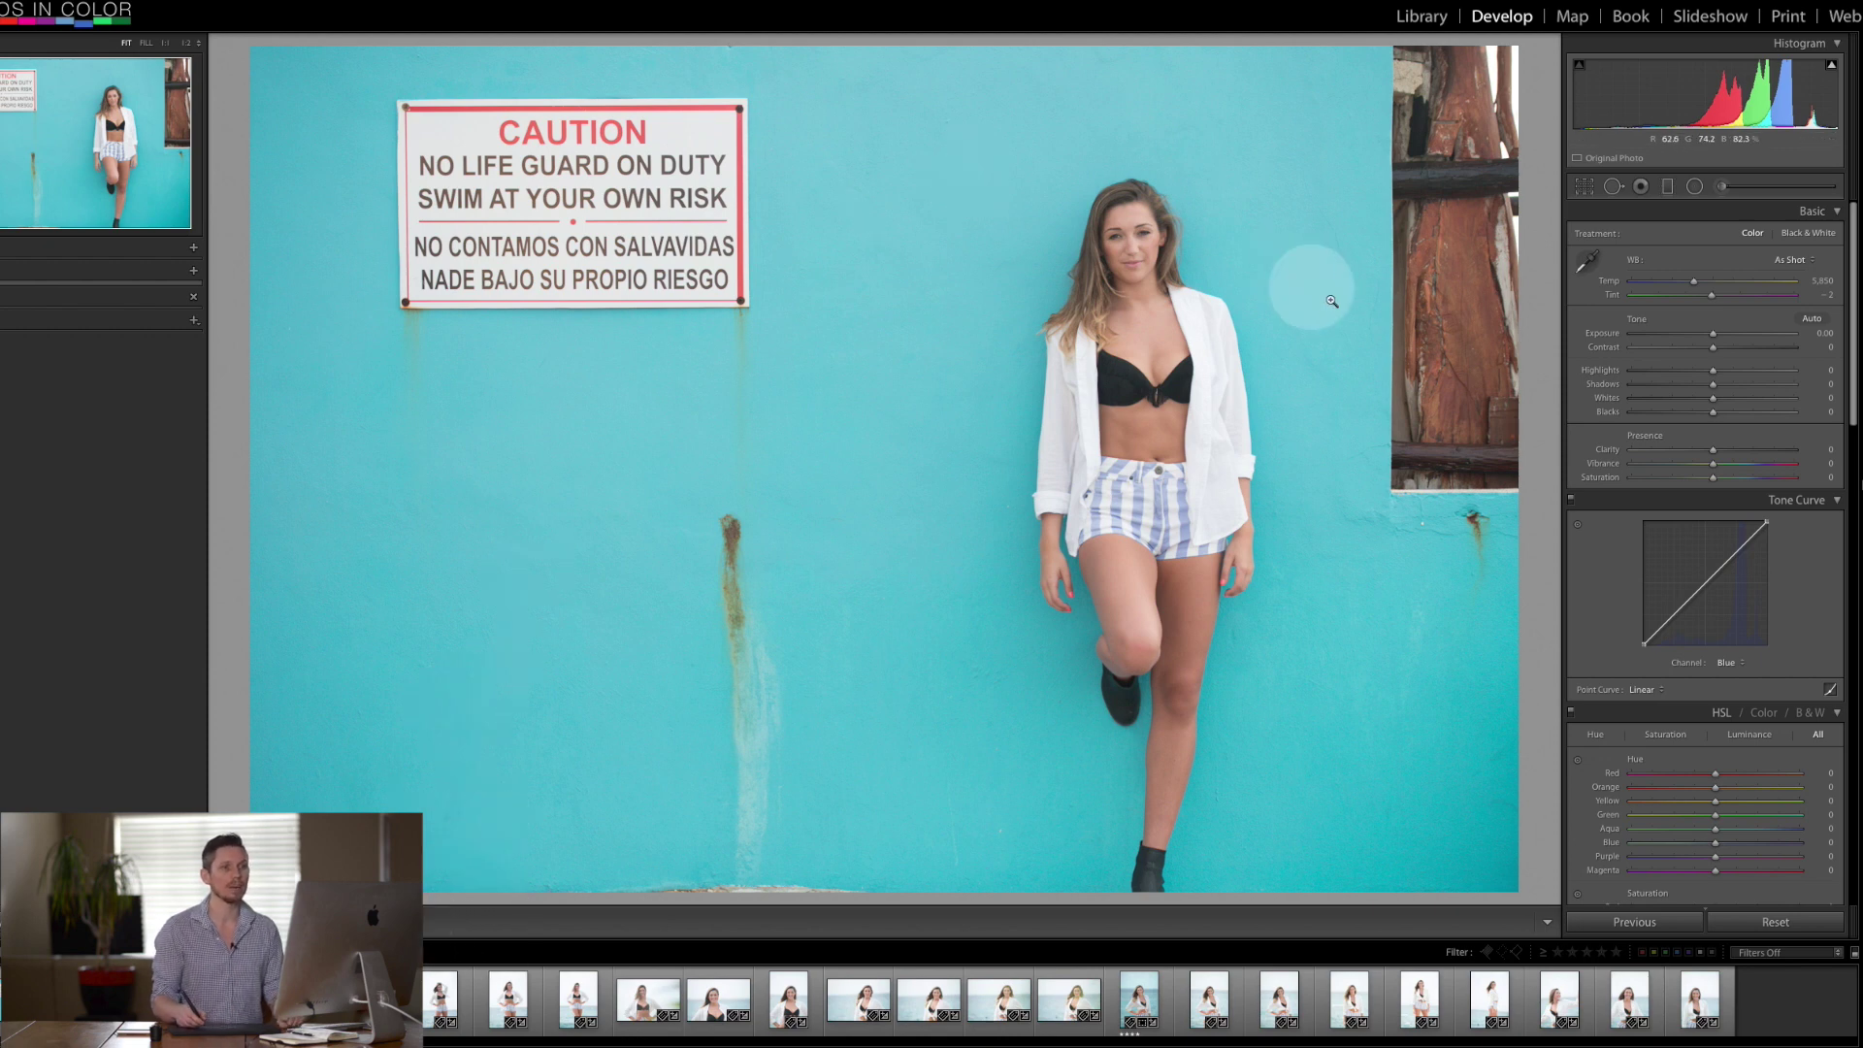
Step: Fade the RGB tone curve and set Vibrance +27, Highlights +32, Shadows −32
{"action": "left_click", "coordinate": [1707, 582]}
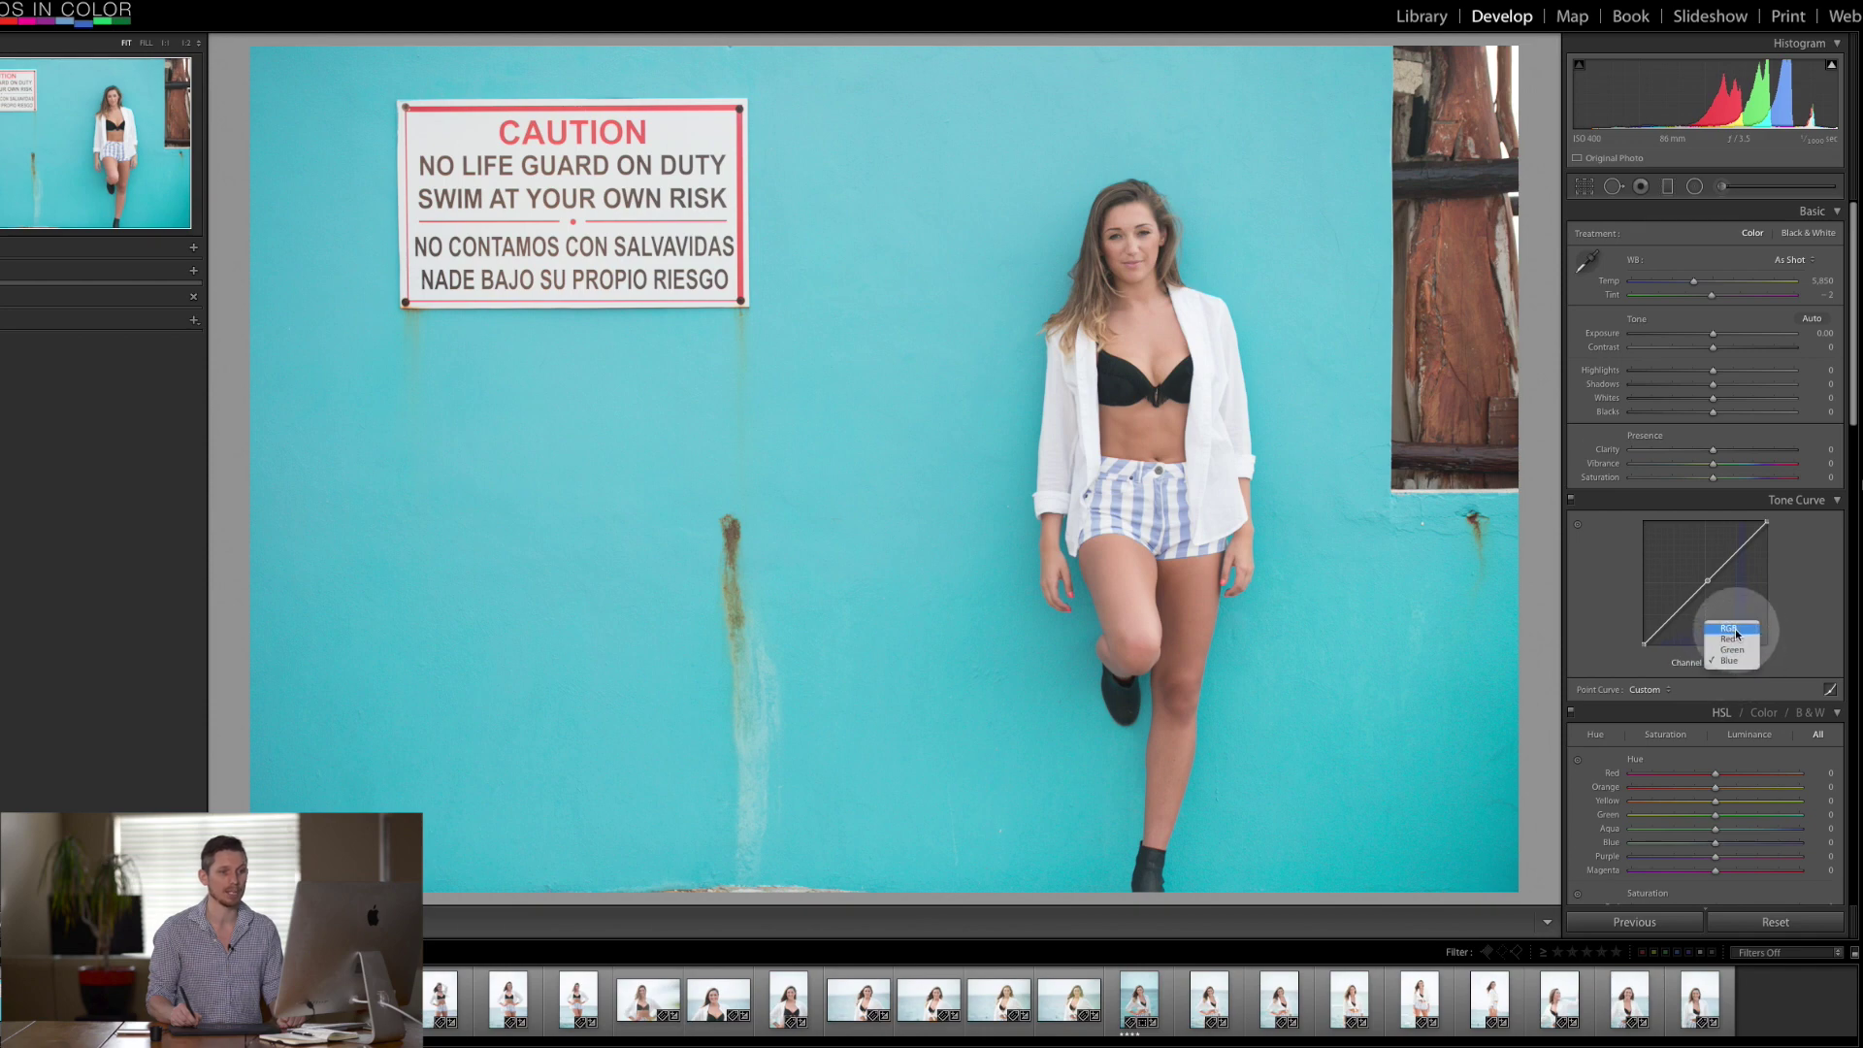
{"action": "left_click", "coordinate": [1729, 628]}
{"action": "mouse_move", "coordinate": [1660, 643]}
{"action": "left_mouse_down"}
{"action": "mouse_move", "coordinate": [1634, 636]}
{"action": "mouse_move", "coordinate": [1655, 624]}
{"action": "mouse_move", "coordinate": [1645, 640]}
{"action": "mouse_move", "coordinate": [1636, 603]}
{"action": "mouse_move", "coordinate": [1645, 653]}
{"action": "mouse_move", "coordinate": [1644, 612]}
{"action": "left_mouse_up"}
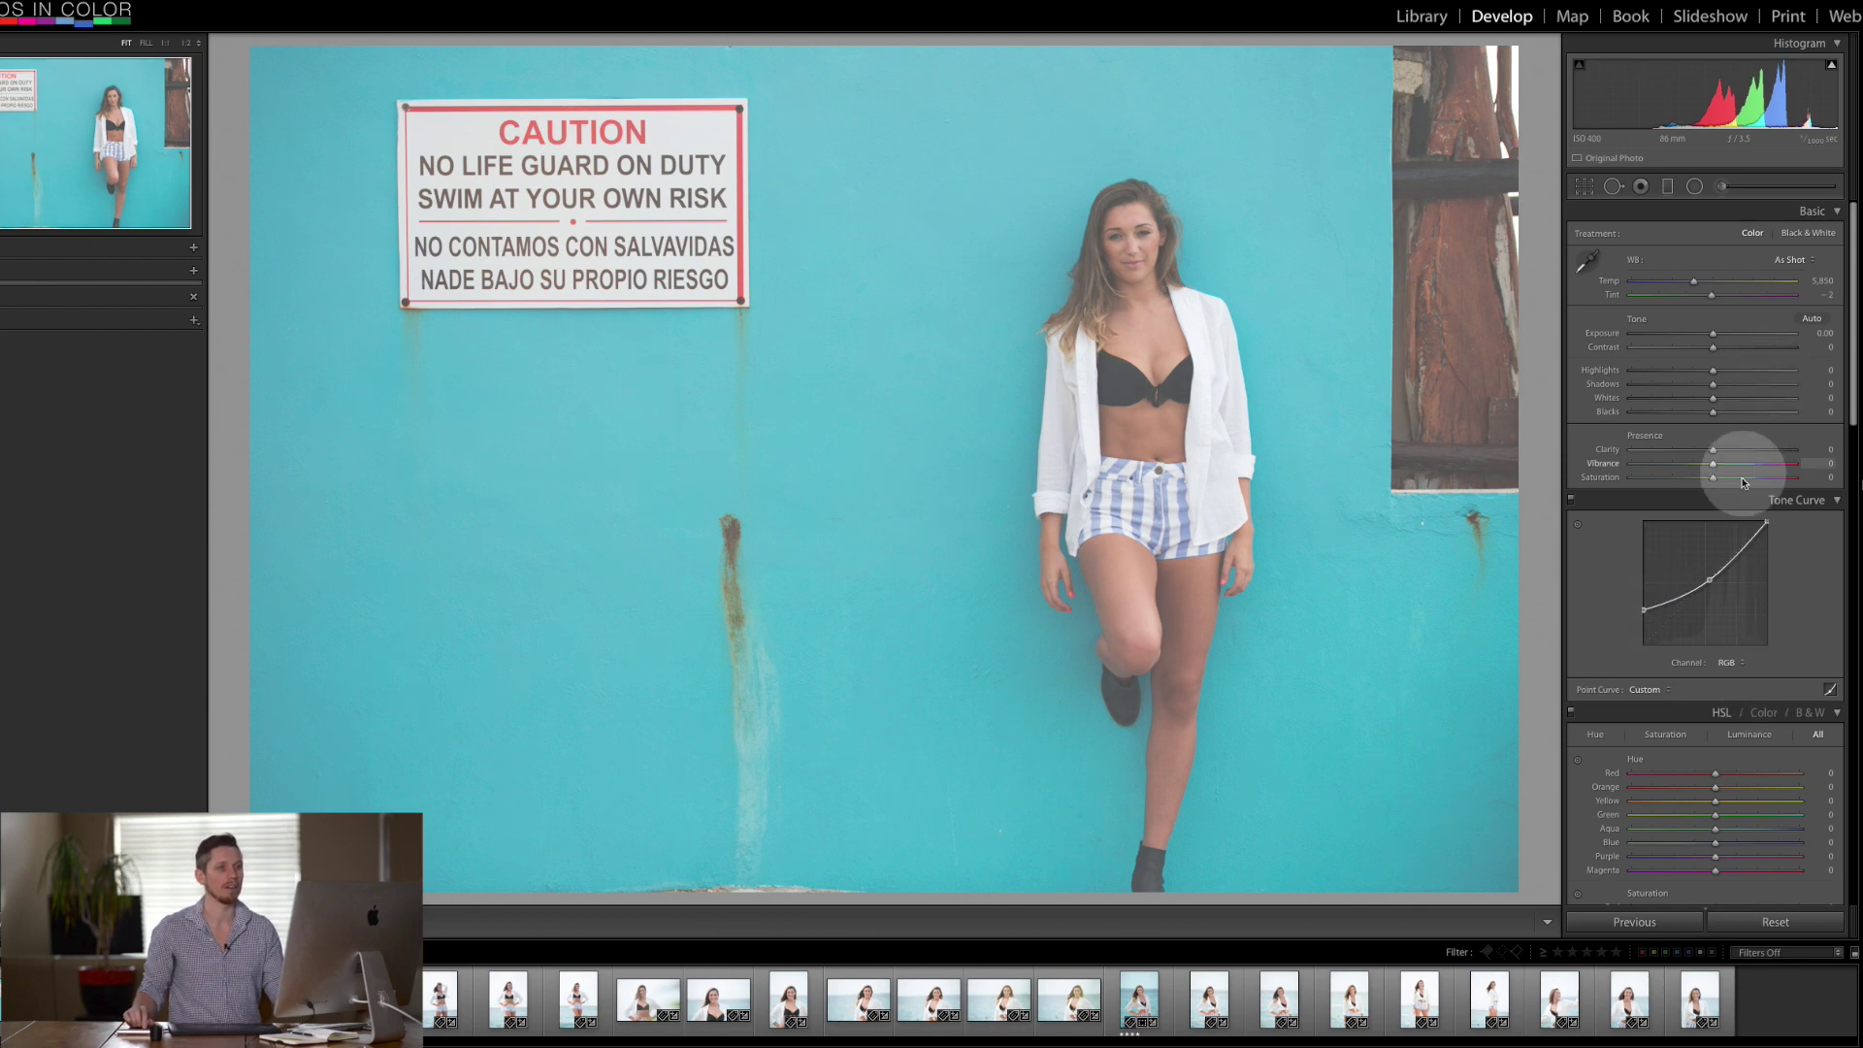
{"action": "mouse_move", "coordinate": [1713, 466]}
{"action": "left_mouse_down"}
{"action": "mouse_move", "coordinate": [1748, 470]}
{"action": "mouse_move", "coordinate": [1733, 463]}
{"action": "left_mouse_up"}
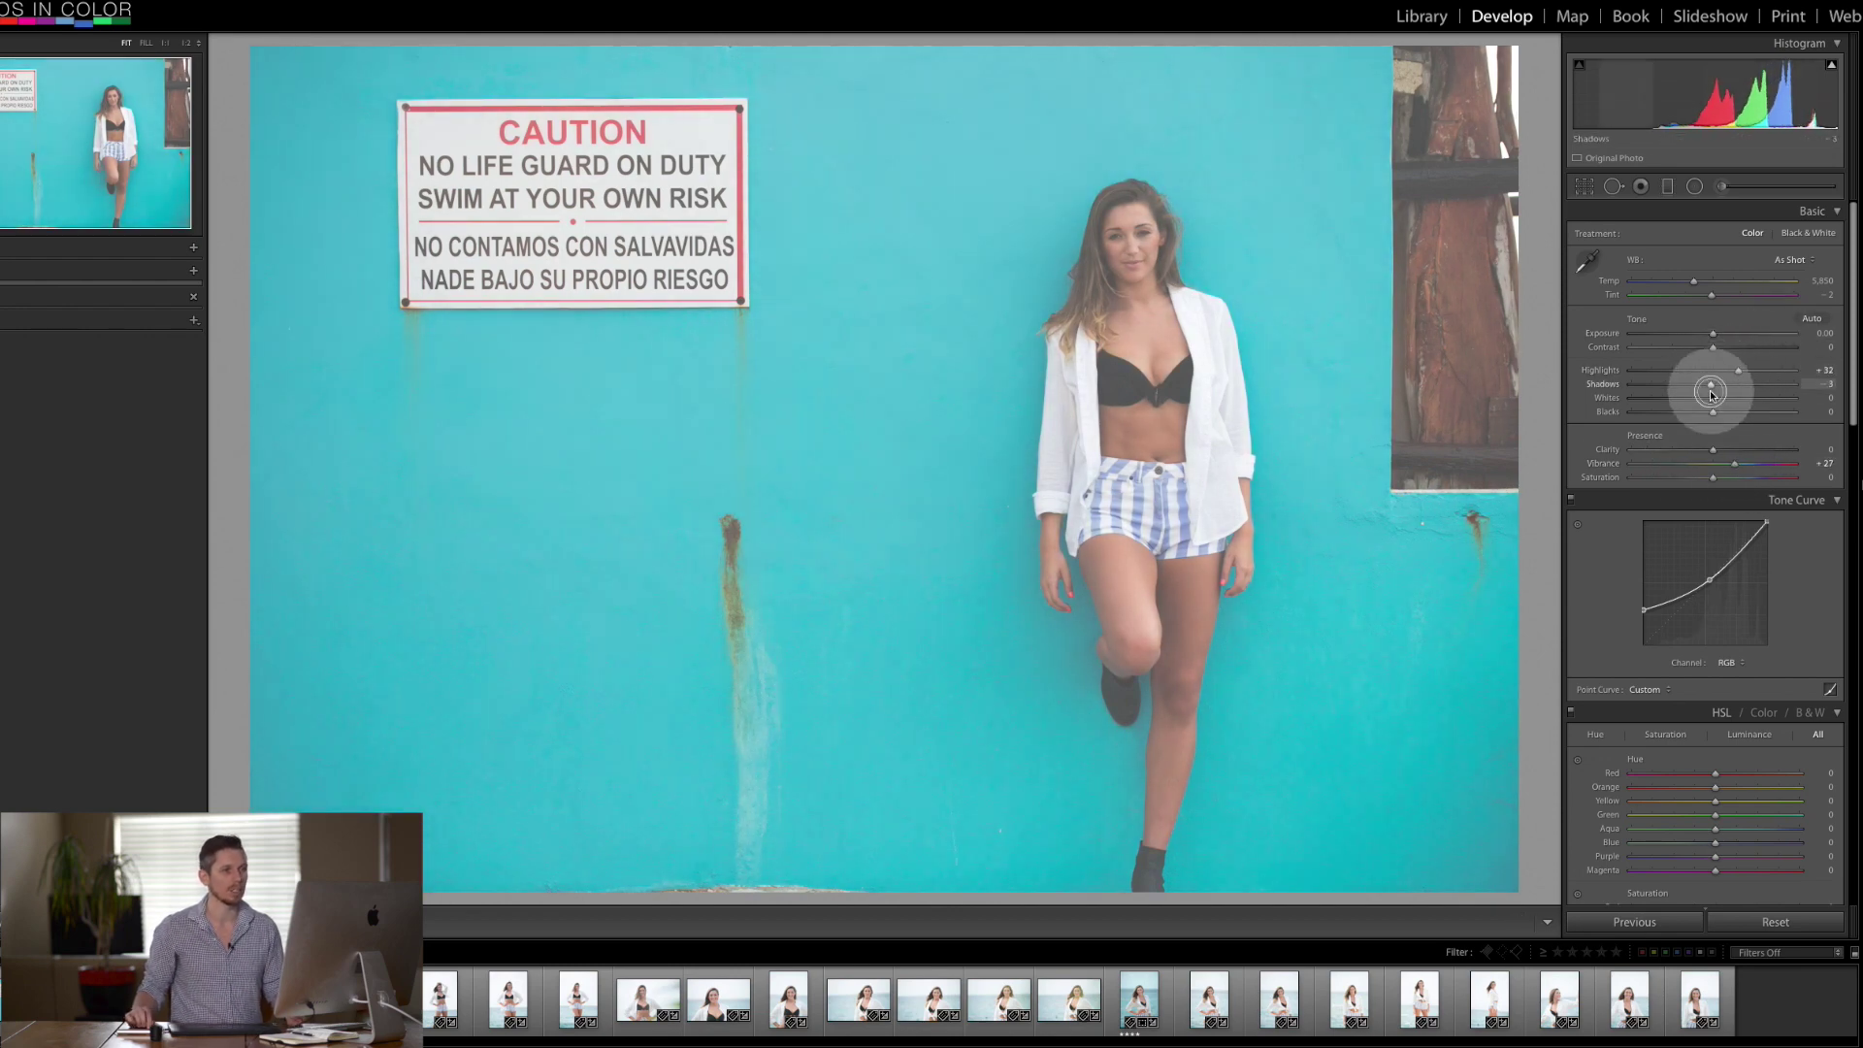
{"action": "mouse_move", "coordinate": [1712, 393]}
{"action": "left_mouse_down"}
{"action": "mouse_move", "coordinate": [1645, 395]}
{"action": "mouse_move", "coordinate": [1685, 398]}
{"action": "left_mouse_up"}
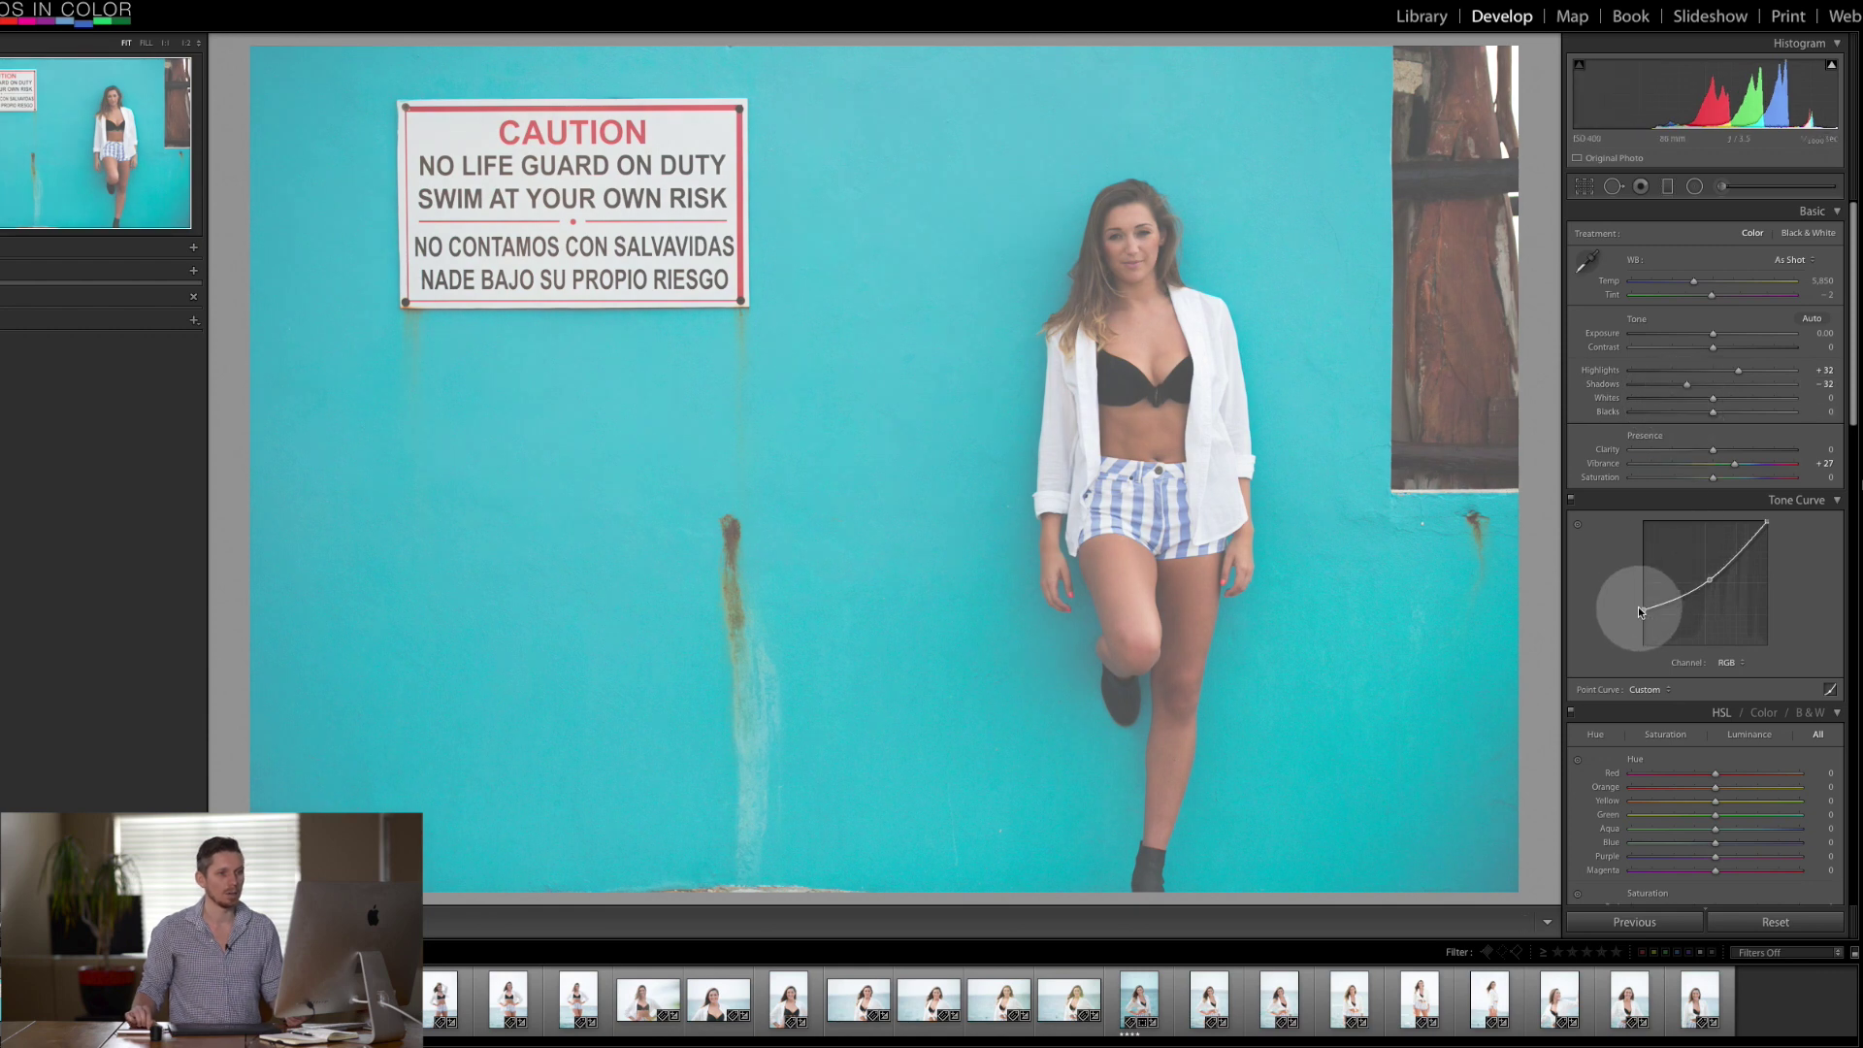
{"action": "left_click_drag", "start_coordinate": [1640, 612], "coordinate": [1644, 619]}
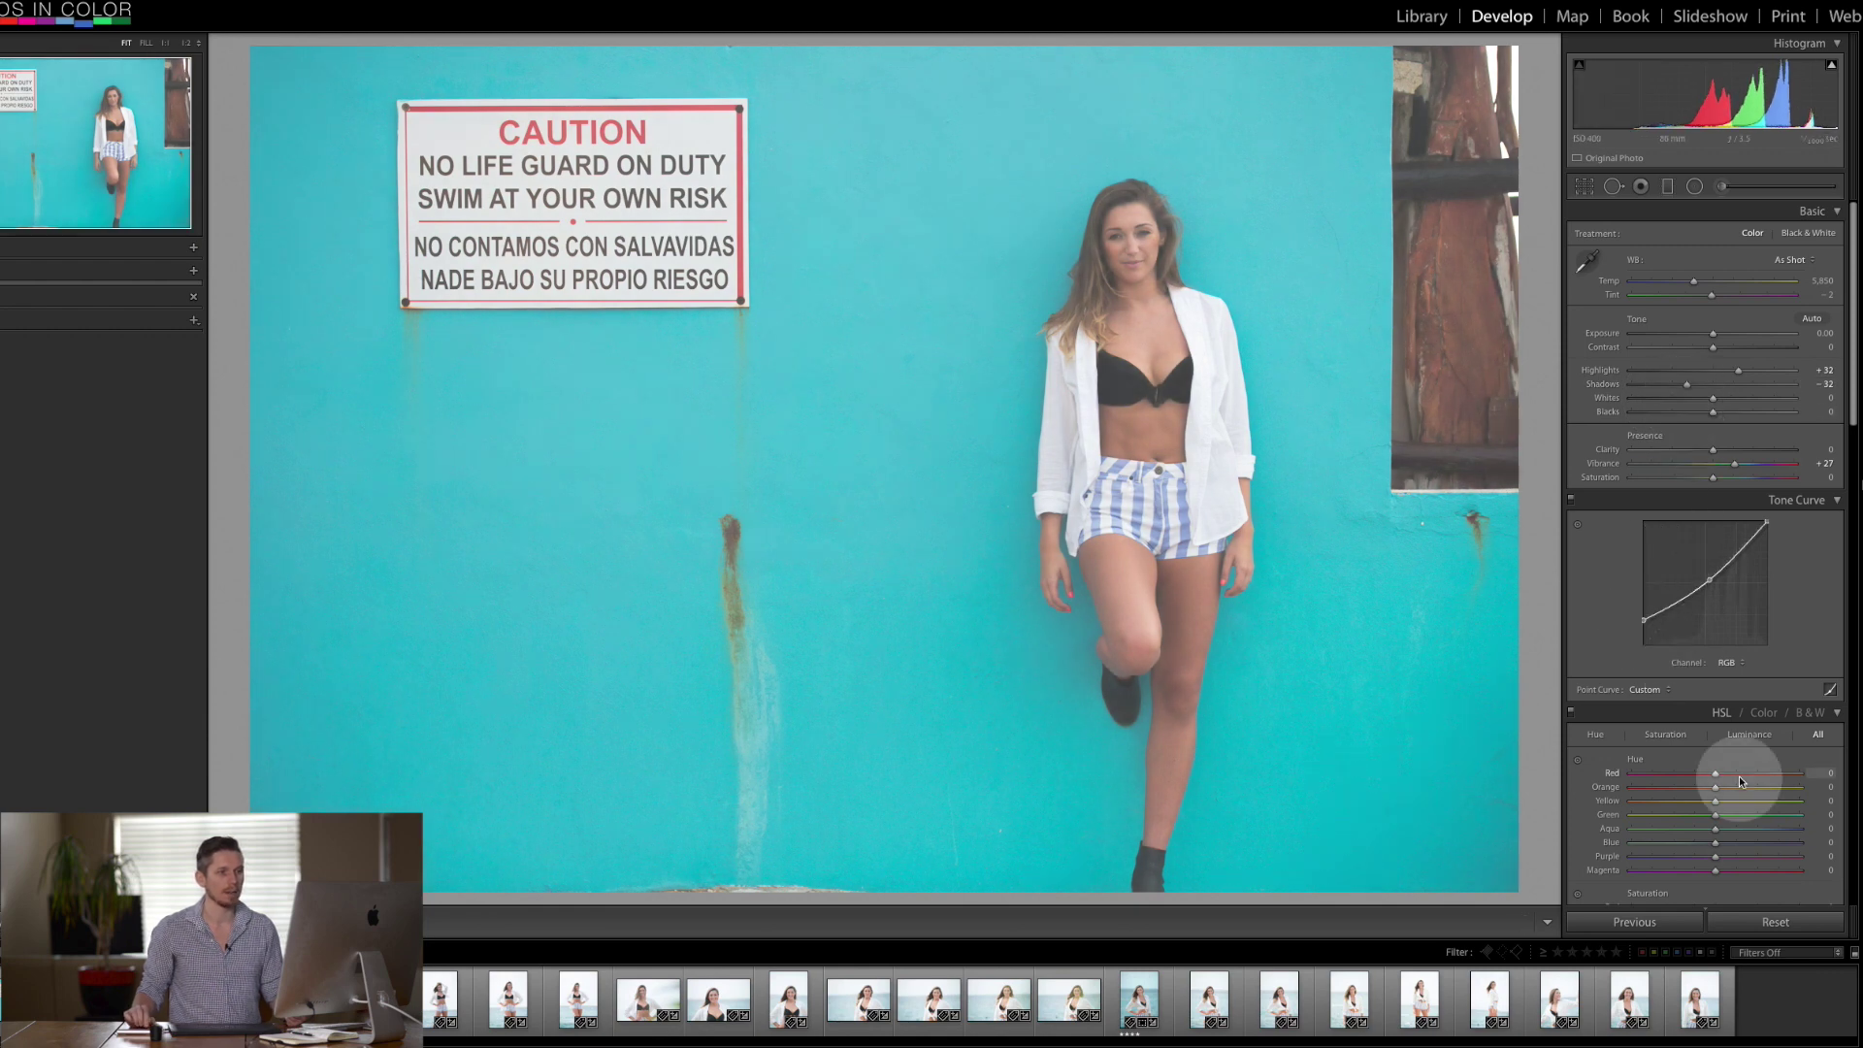
Step: Shift the HSL Blue hue to −100 so the wall turns teal-green
{"action": "scroll", "coordinate": [1737, 771], "scroll_direction": "down", "scroll_amount": 3}
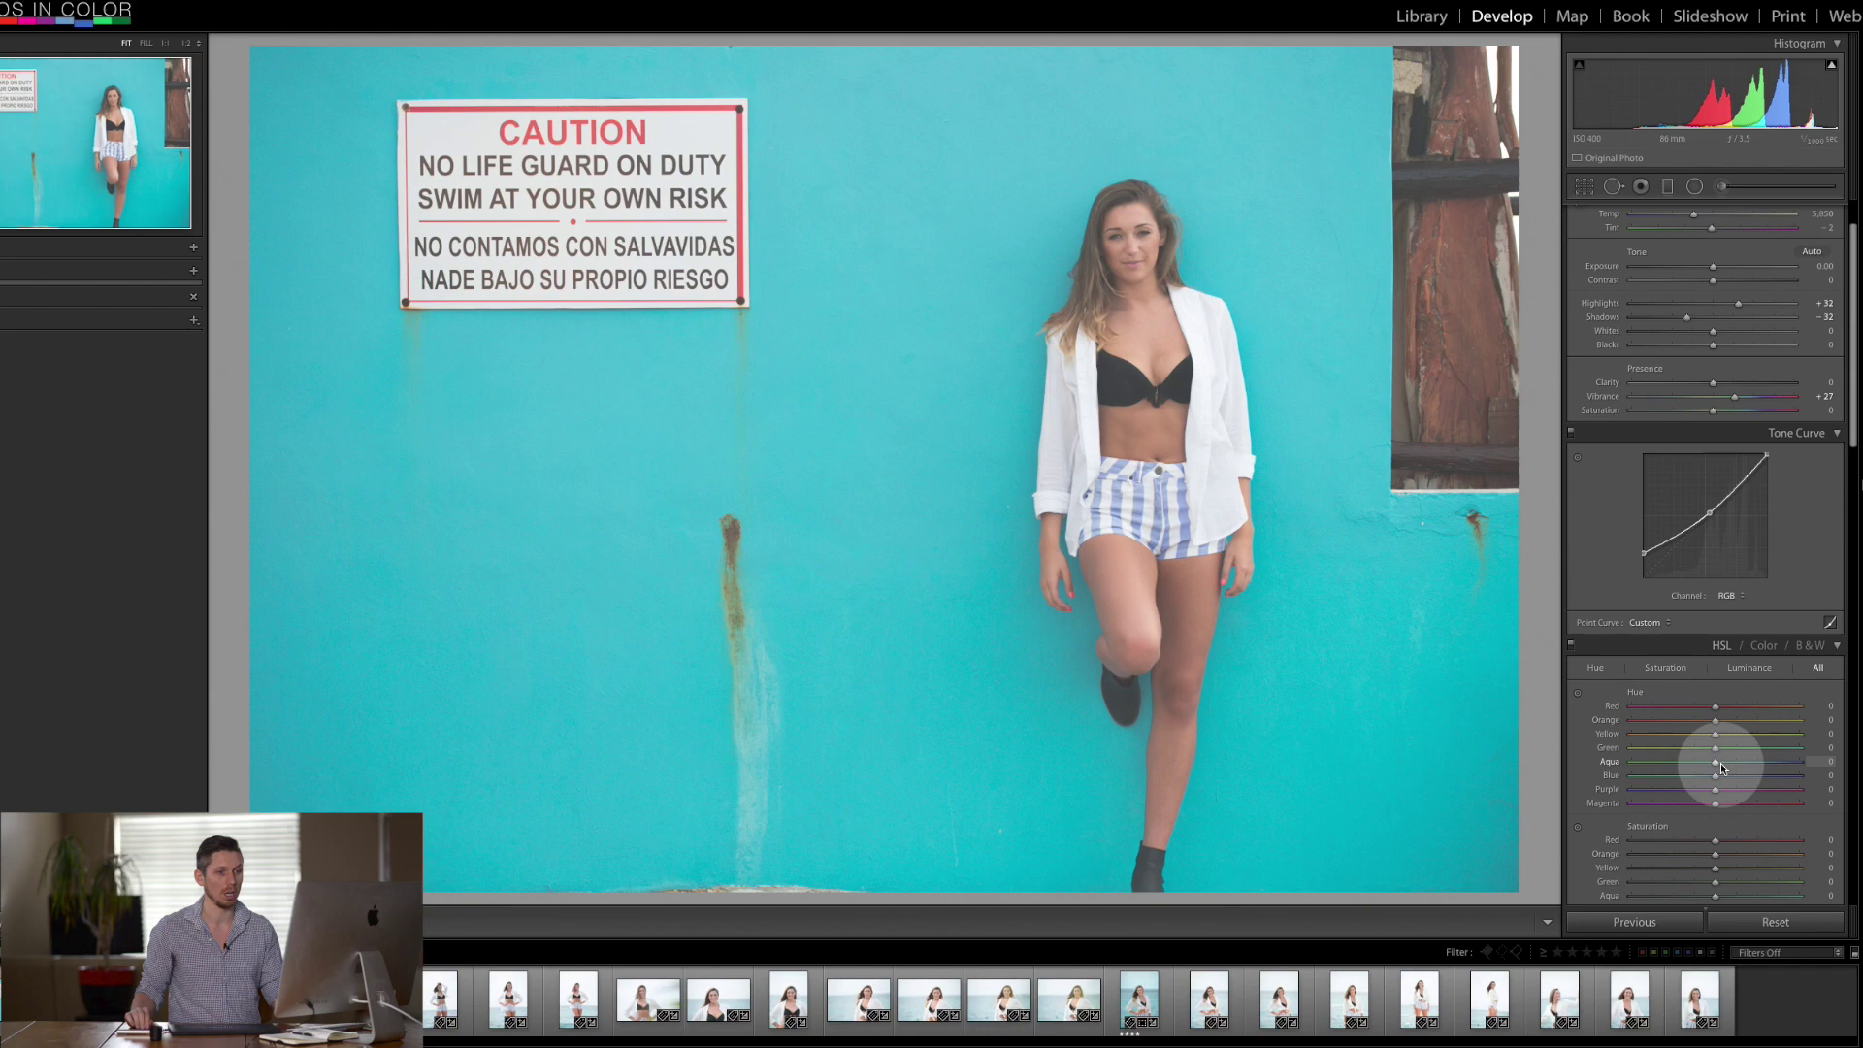
{"action": "scroll", "coordinate": [1721, 762], "scroll_direction": "down", "scroll_amount": 2}
{"action": "left_click_drag", "start_coordinate": [1722, 723], "coordinate": [1577, 738]}
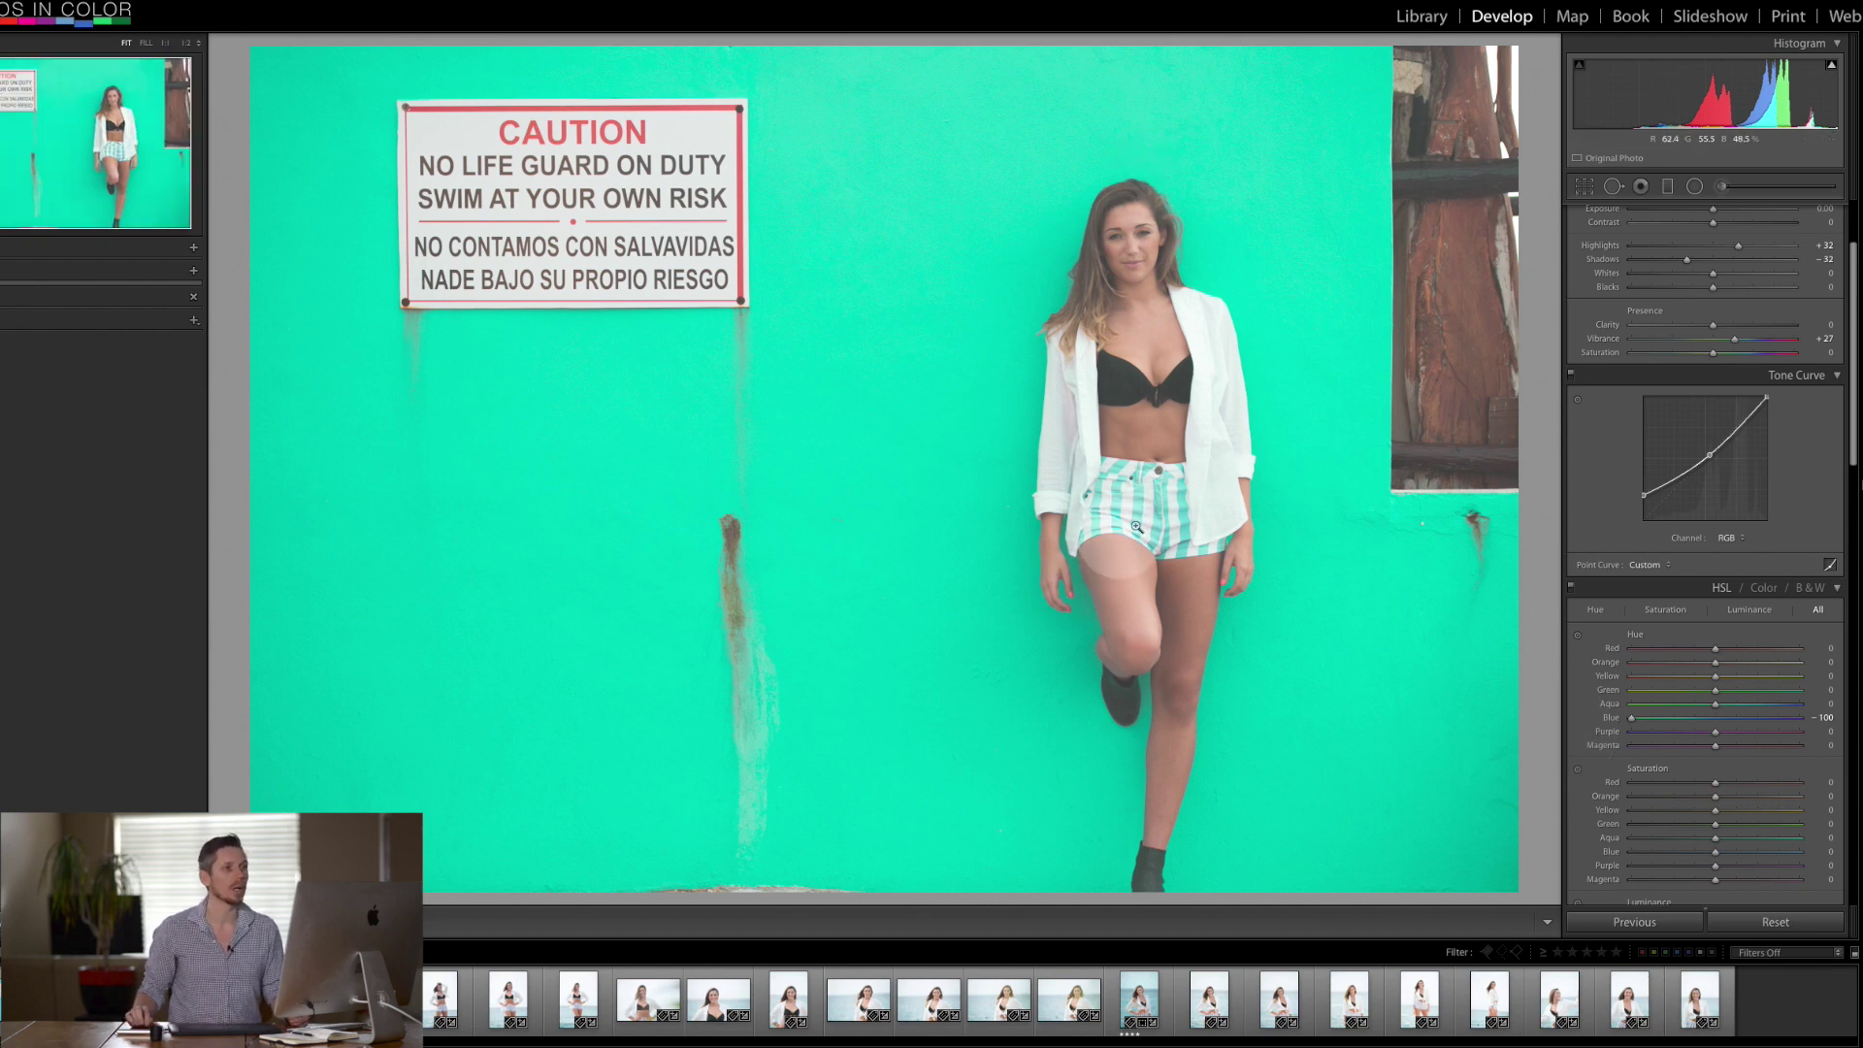
Step: Add a −1.74 exposure radial filter darkening everything outside an oval around the model
{"action": "left_click", "coordinate": [1695, 187]}
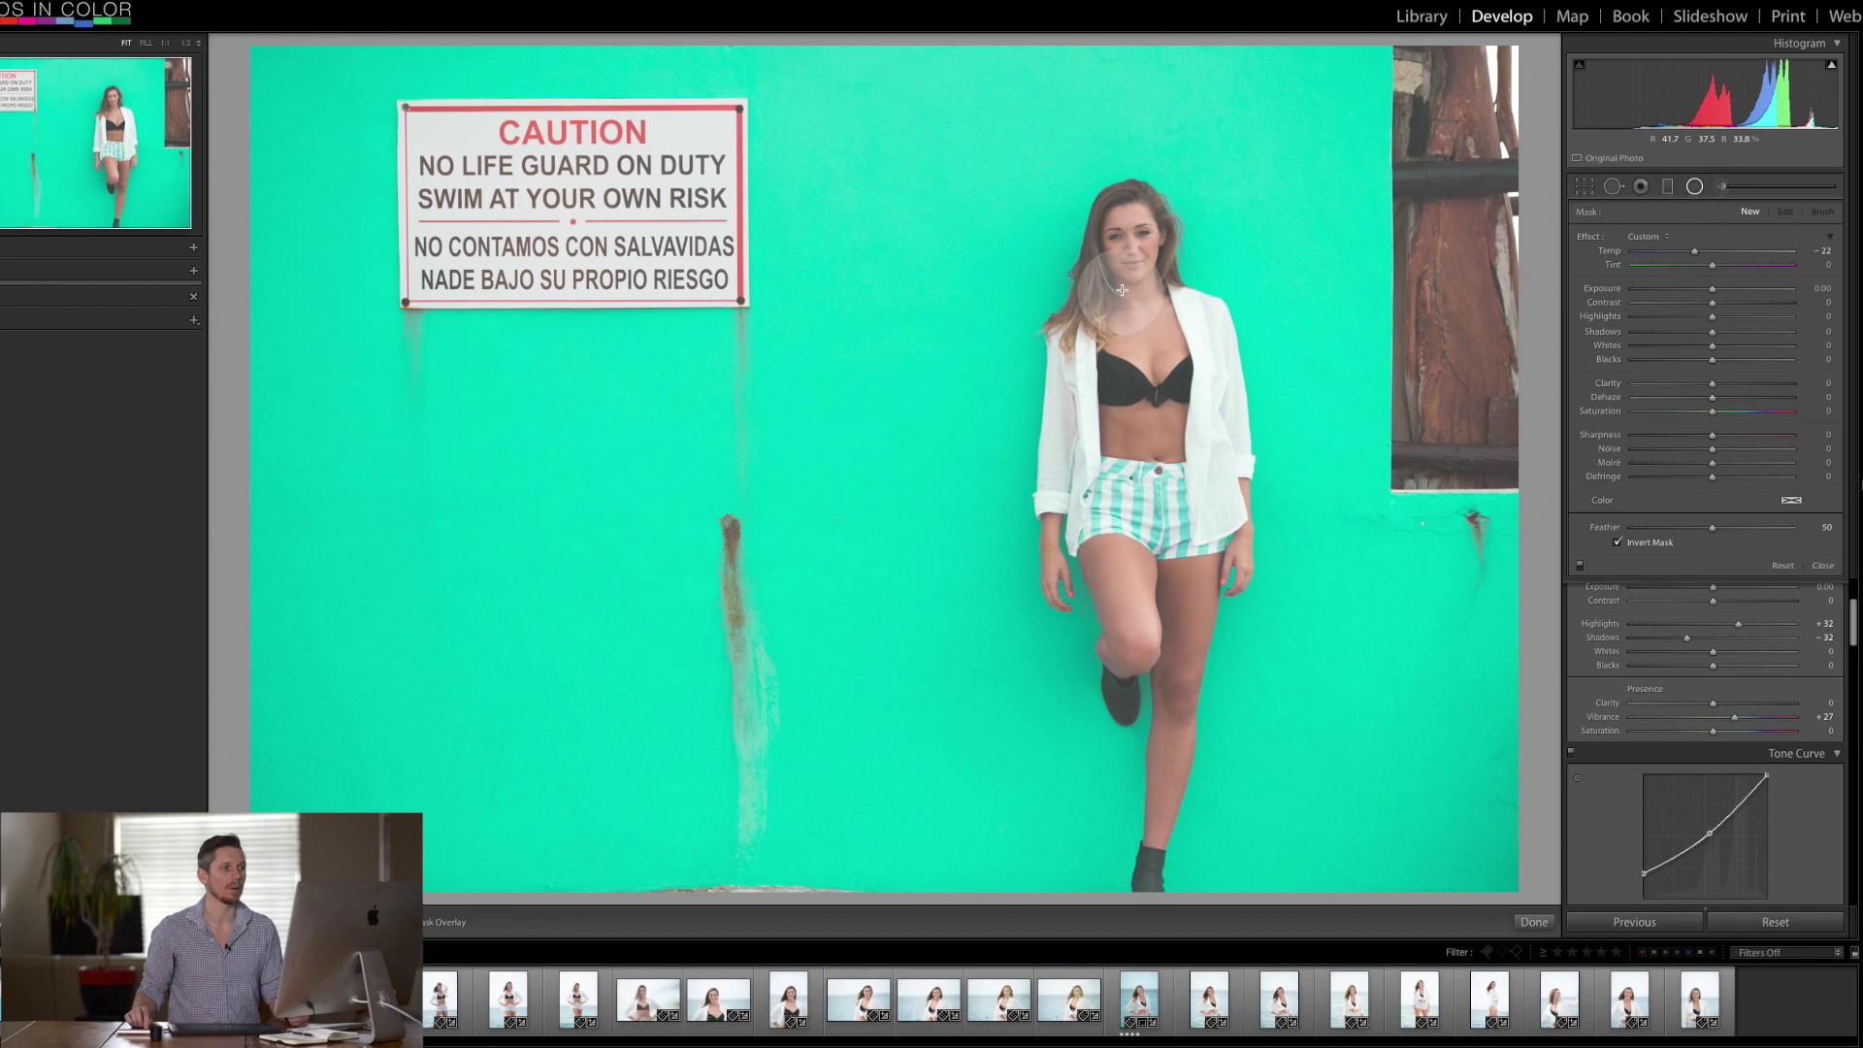
{"action": "left_click_drag", "start_coordinate": [1127, 268], "coordinate": [1277, 561]}
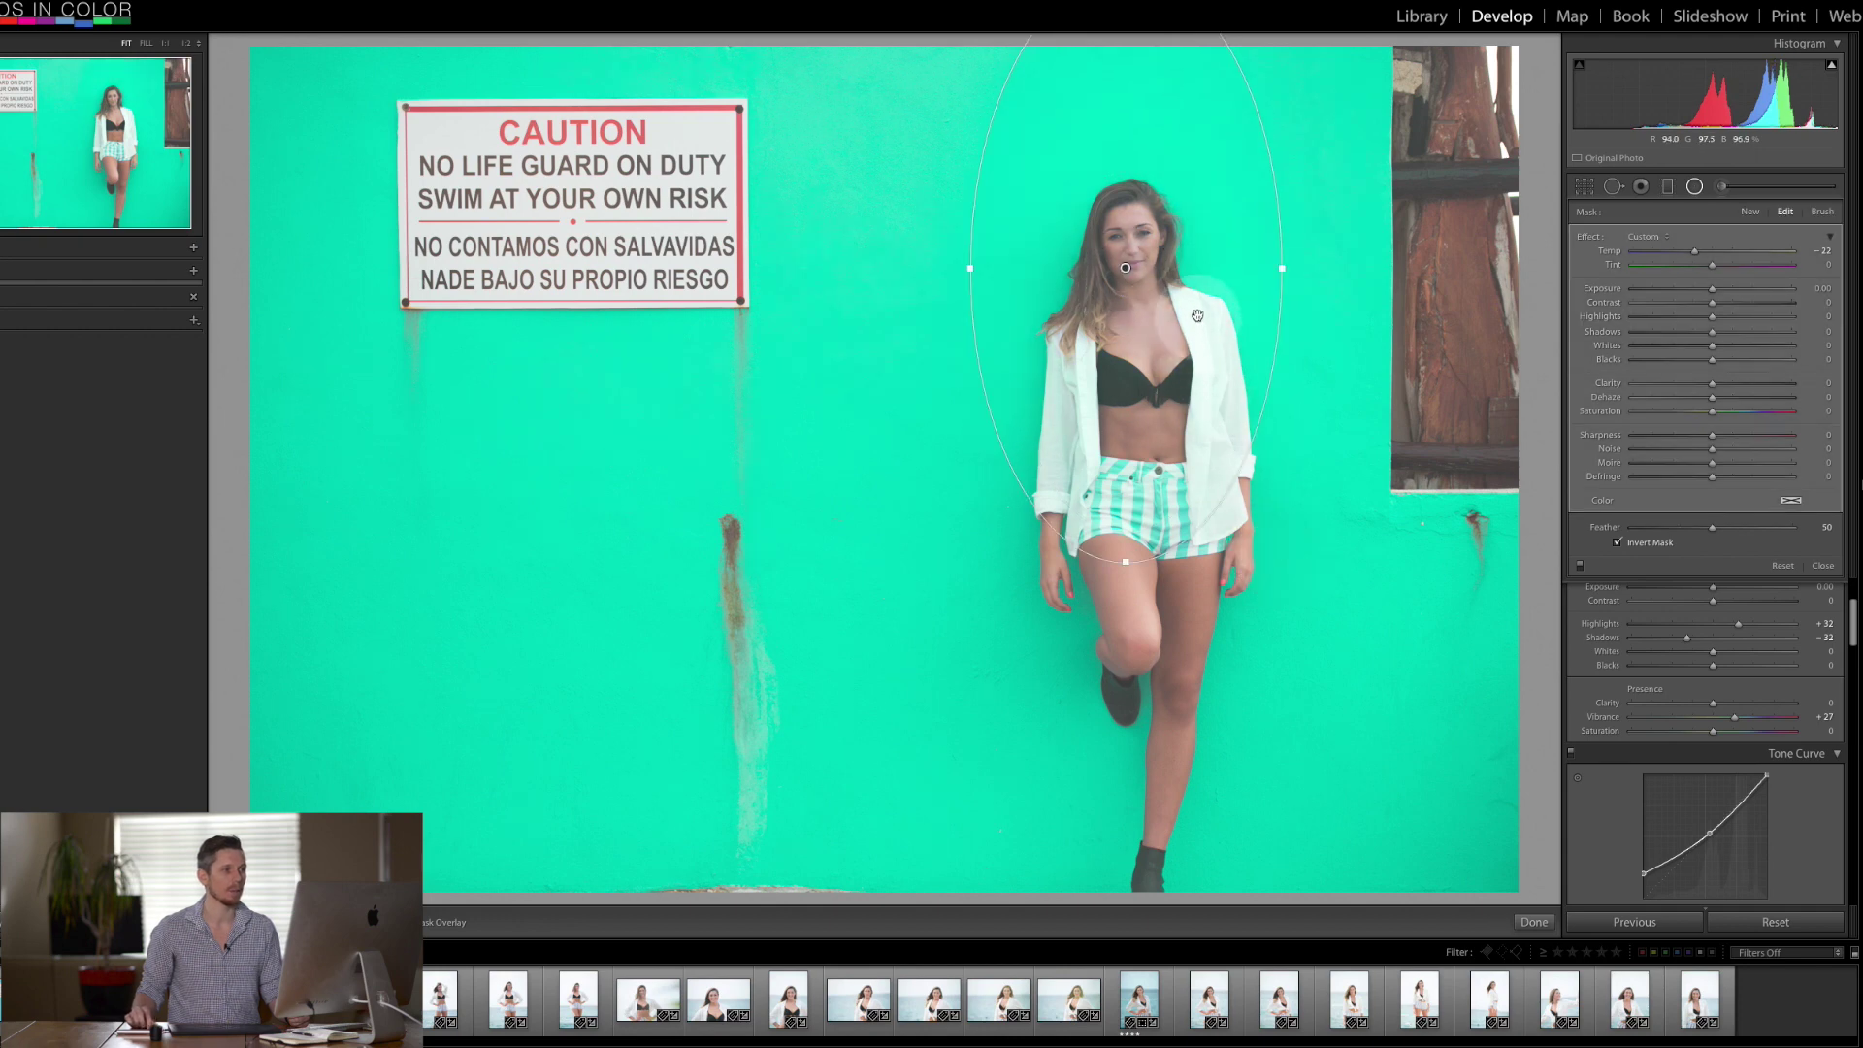
{"action": "left_click_drag", "start_coordinate": [1127, 268], "coordinate": [1127, 342]}
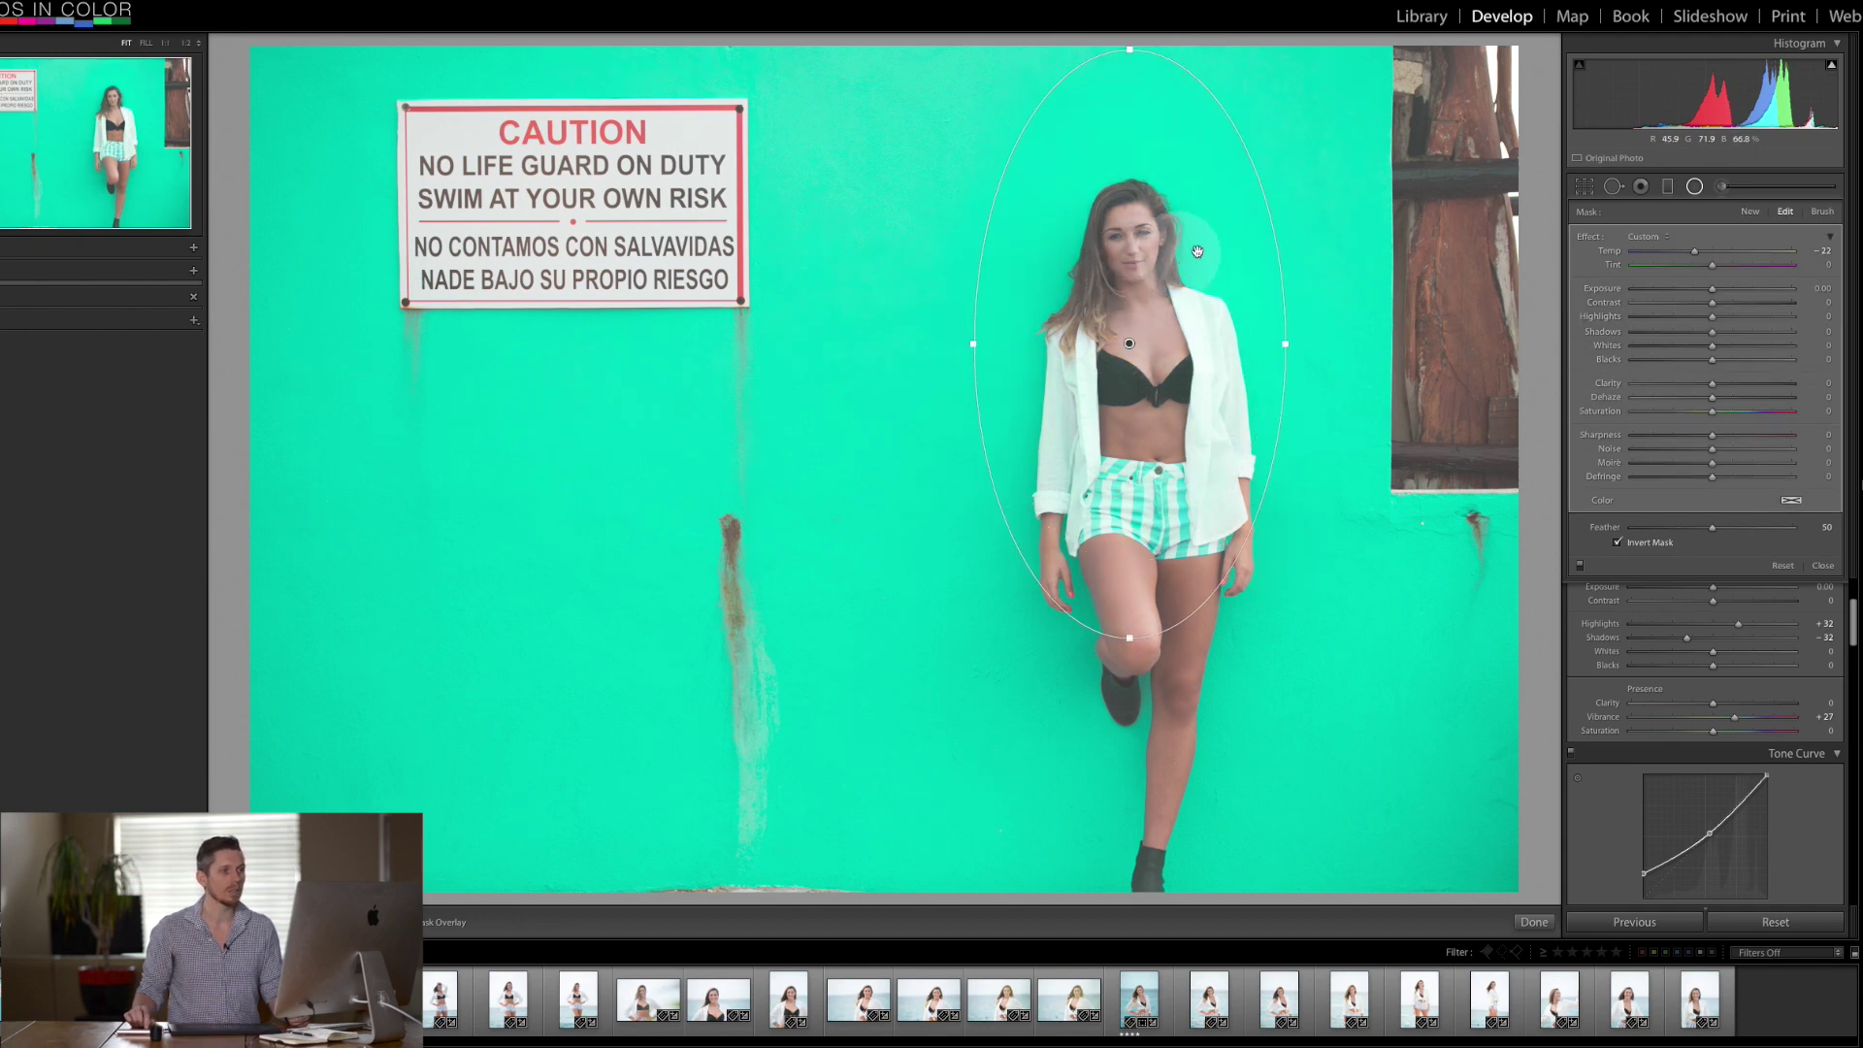
{"action": "left_click_drag", "start_coordinate": [1287, 344], "coordinate": [1313, 345]}
{"action": "left_click", "coordinate": [1679, 289]}
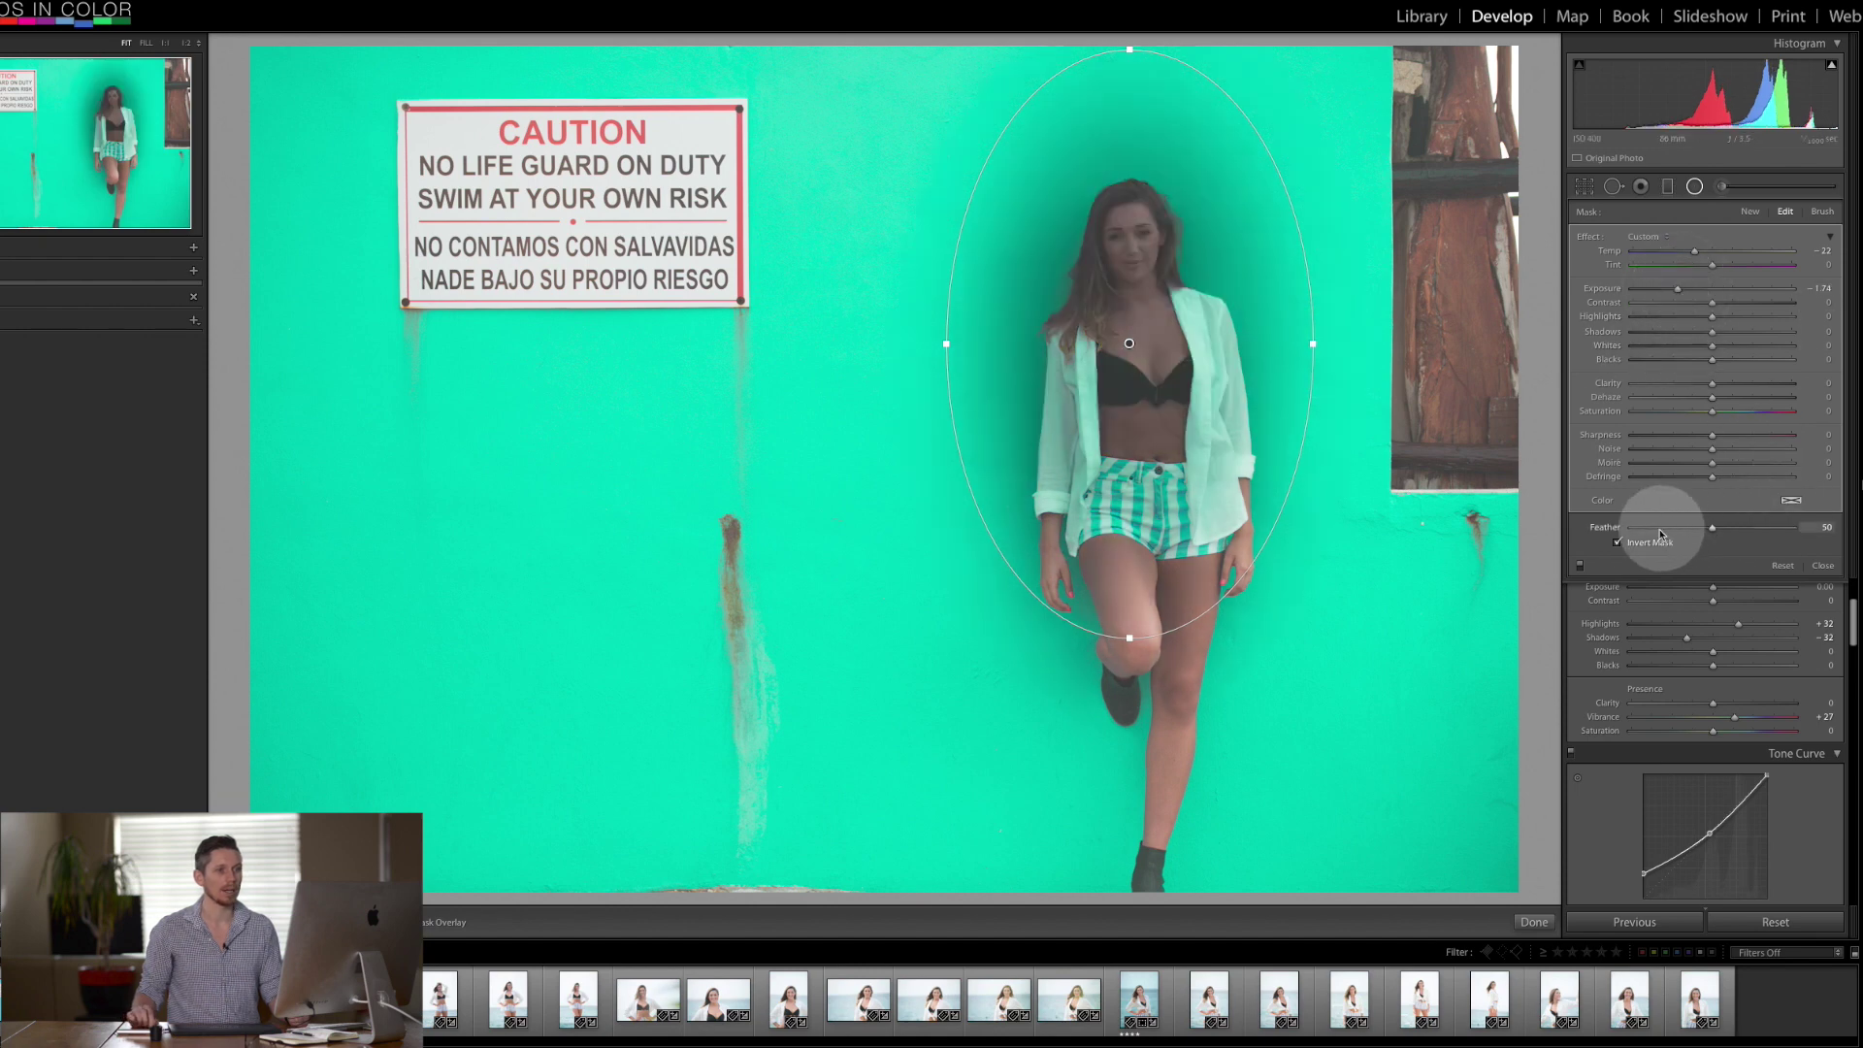
{"action": "left_click", "coordinate": [1618, 543]}
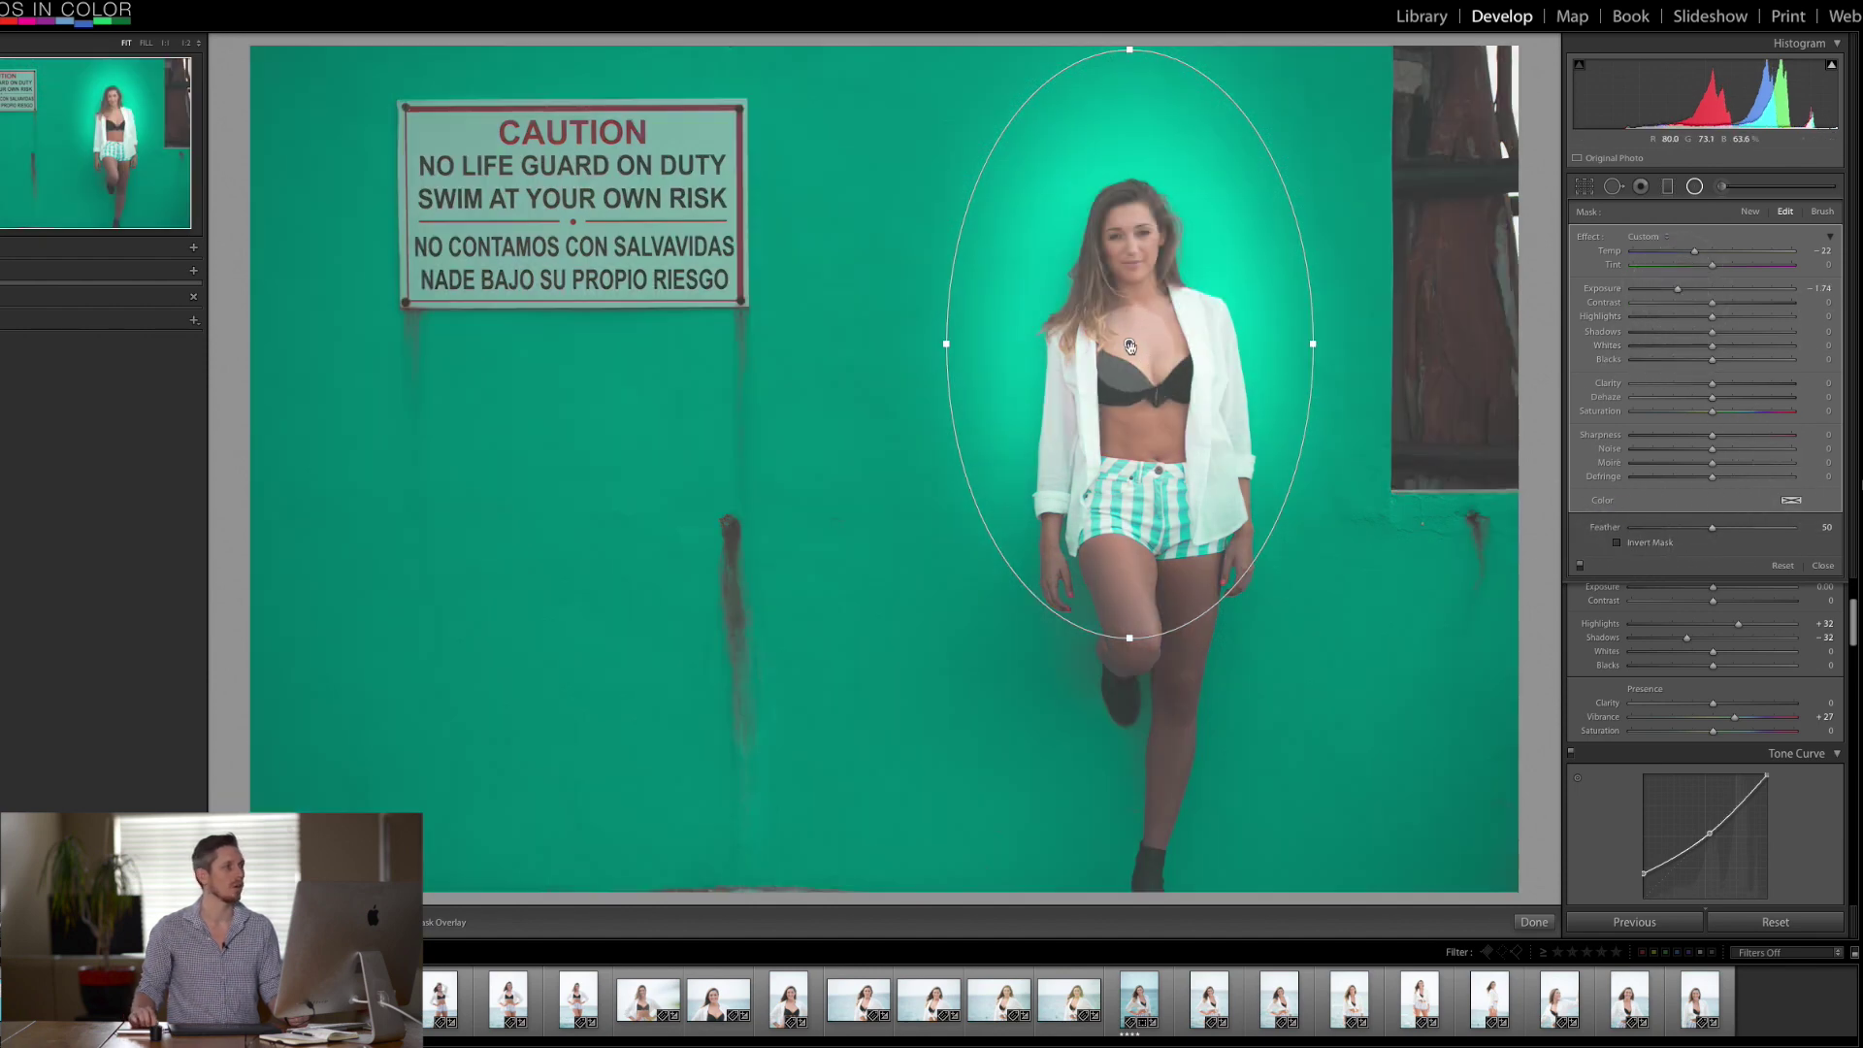
{"action": "left_click_drag", "start_coordinate": [1175, 347], "coordinate": [1172, 345]}
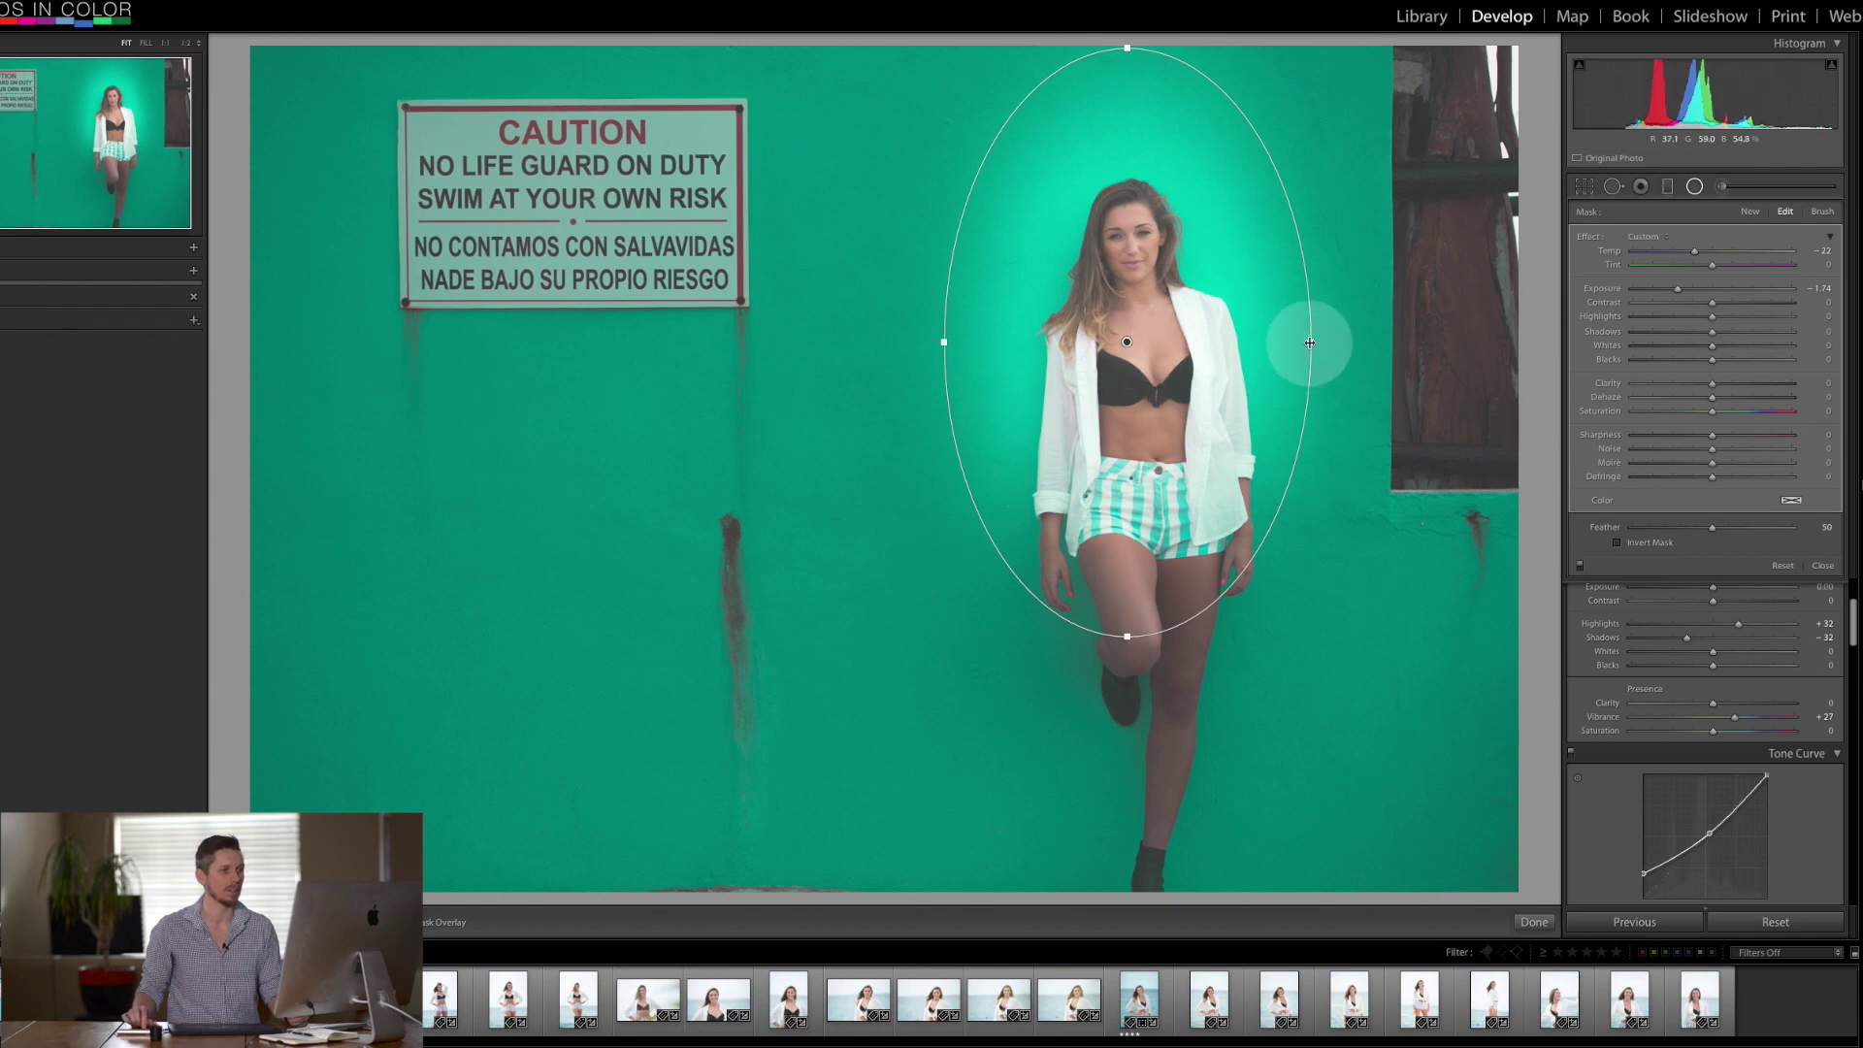
{"action": "left_click_drag", "start_coordinate": [1311, 341], "coordinate": [1383, 342]}
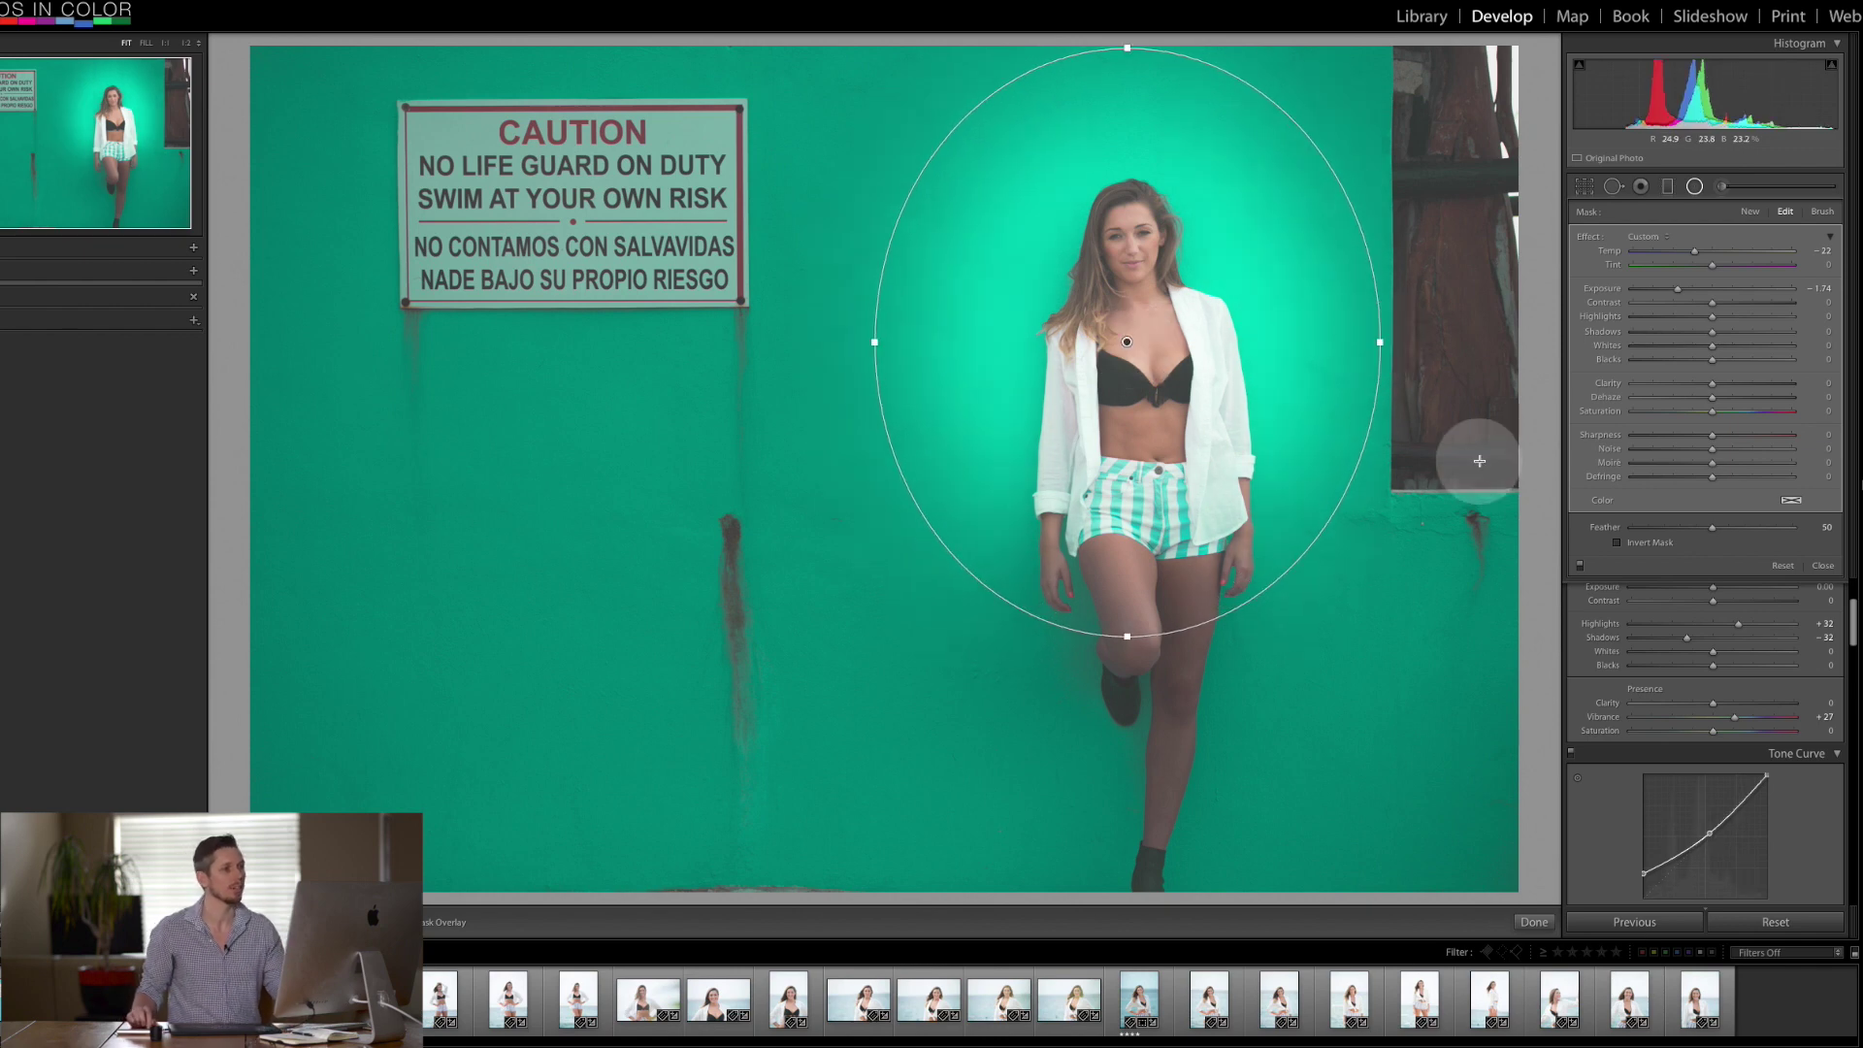
{"action": "left_click_drag", "start_coordinate": [1127, 638], "coordinate": [1140, 781]}
{"action": "left_click_drag", "start_coordinate": [1142, 342], "coordinate": [1127, 371]}
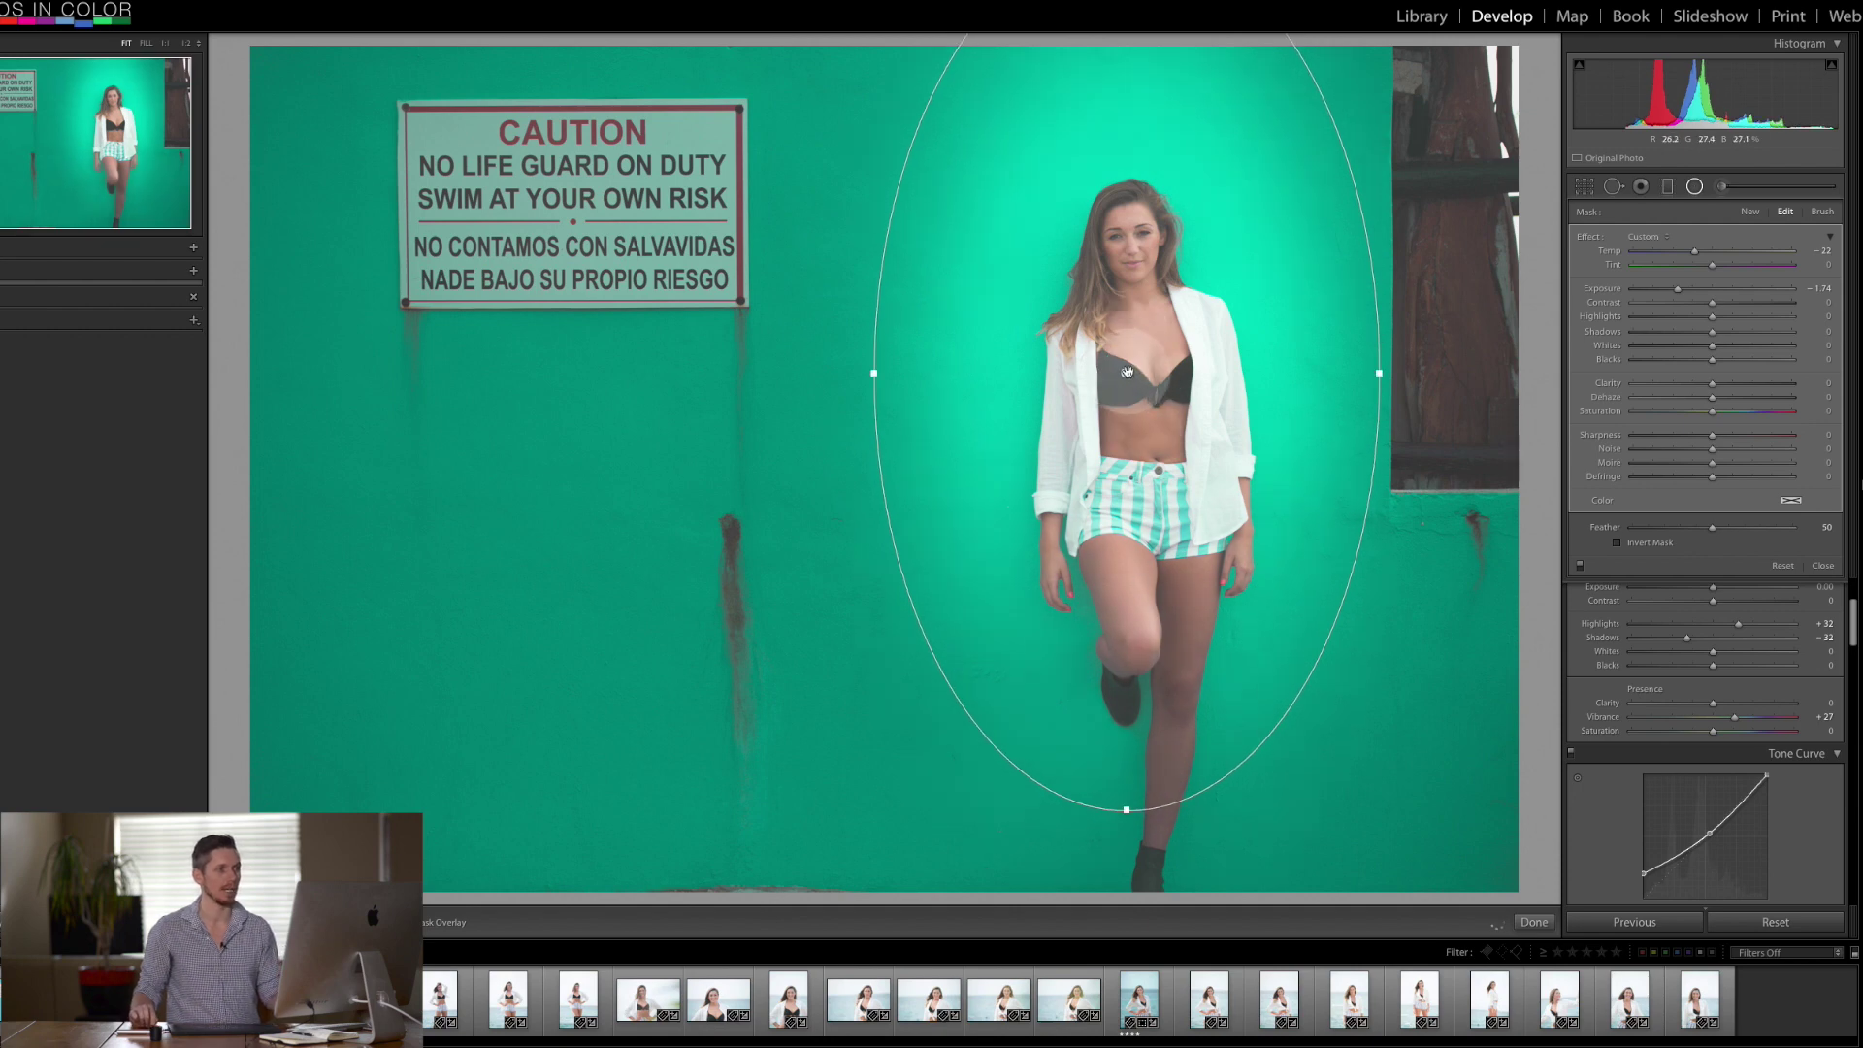
{"action": "left_click", "coordinate": [1694, 186]}
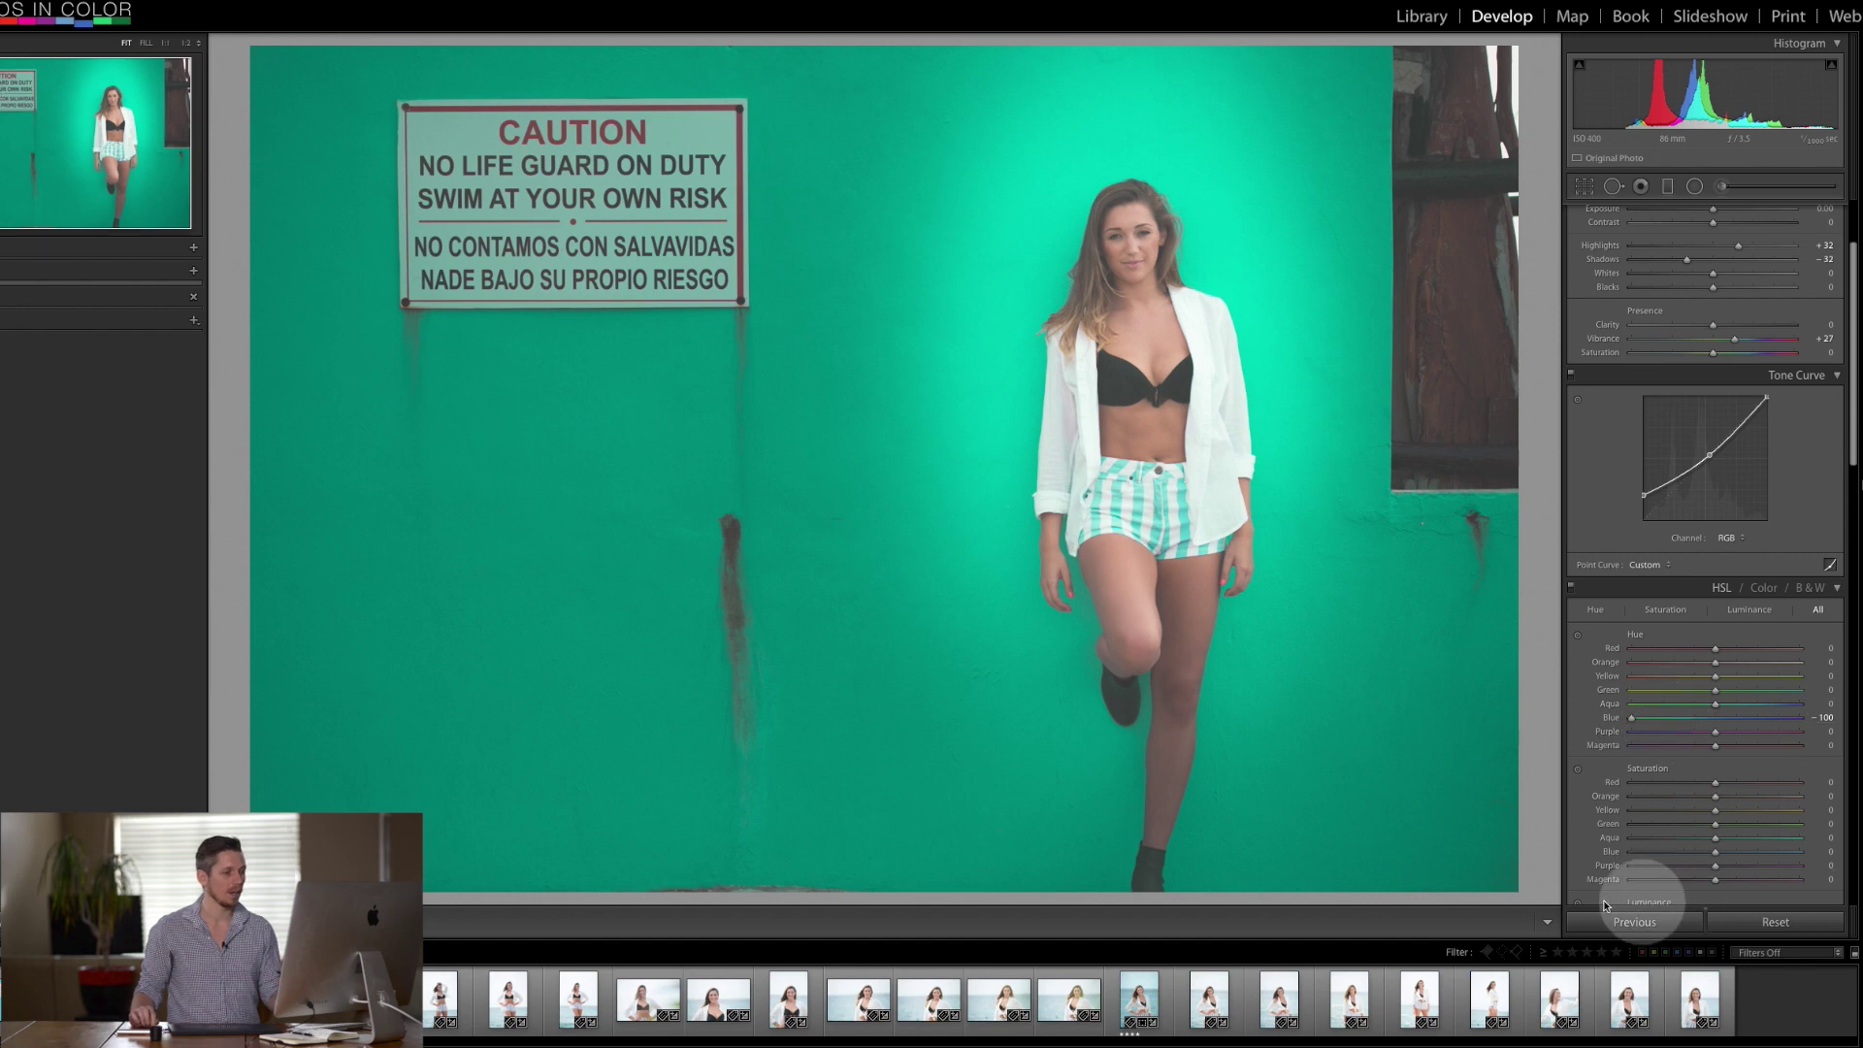
Step: Select all filmstrip photos and sync every wall-photo setting, radial filter included
{"action": "key", "text": "super+a"}
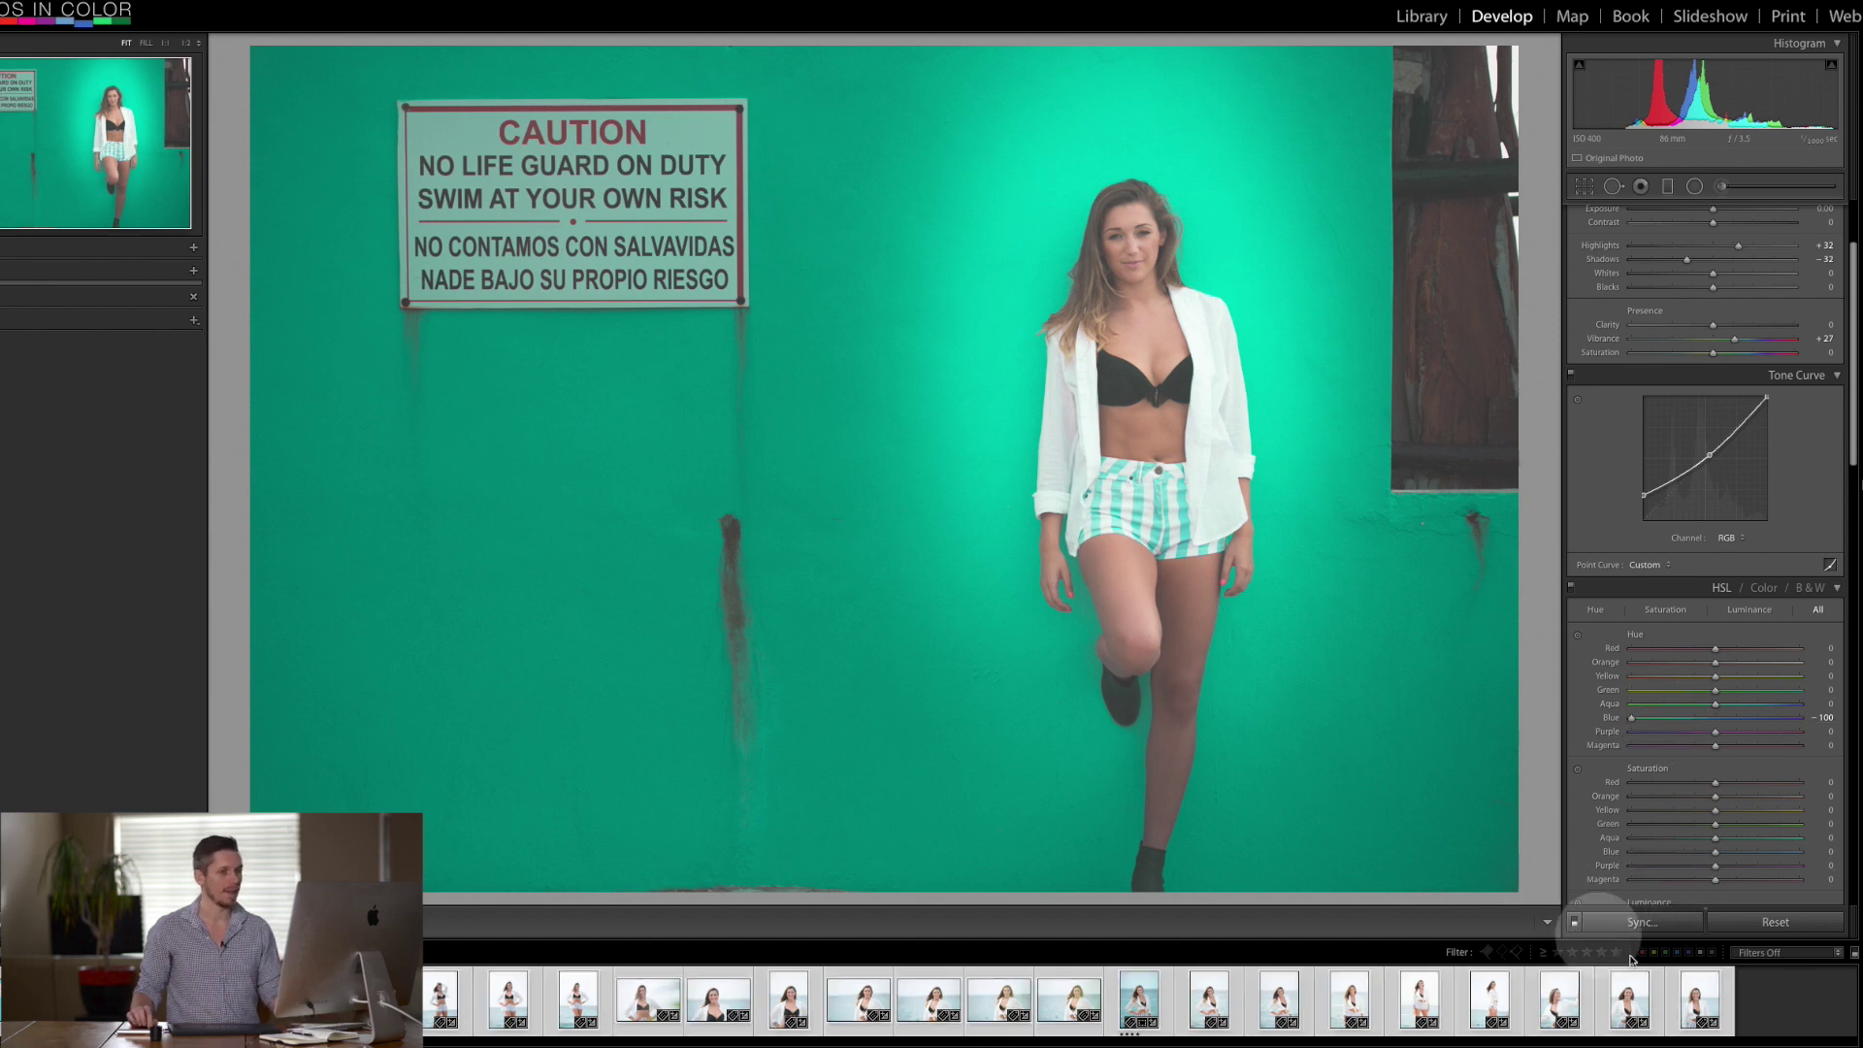
{"action": "left_click", "coordinate": [1653, 930]}
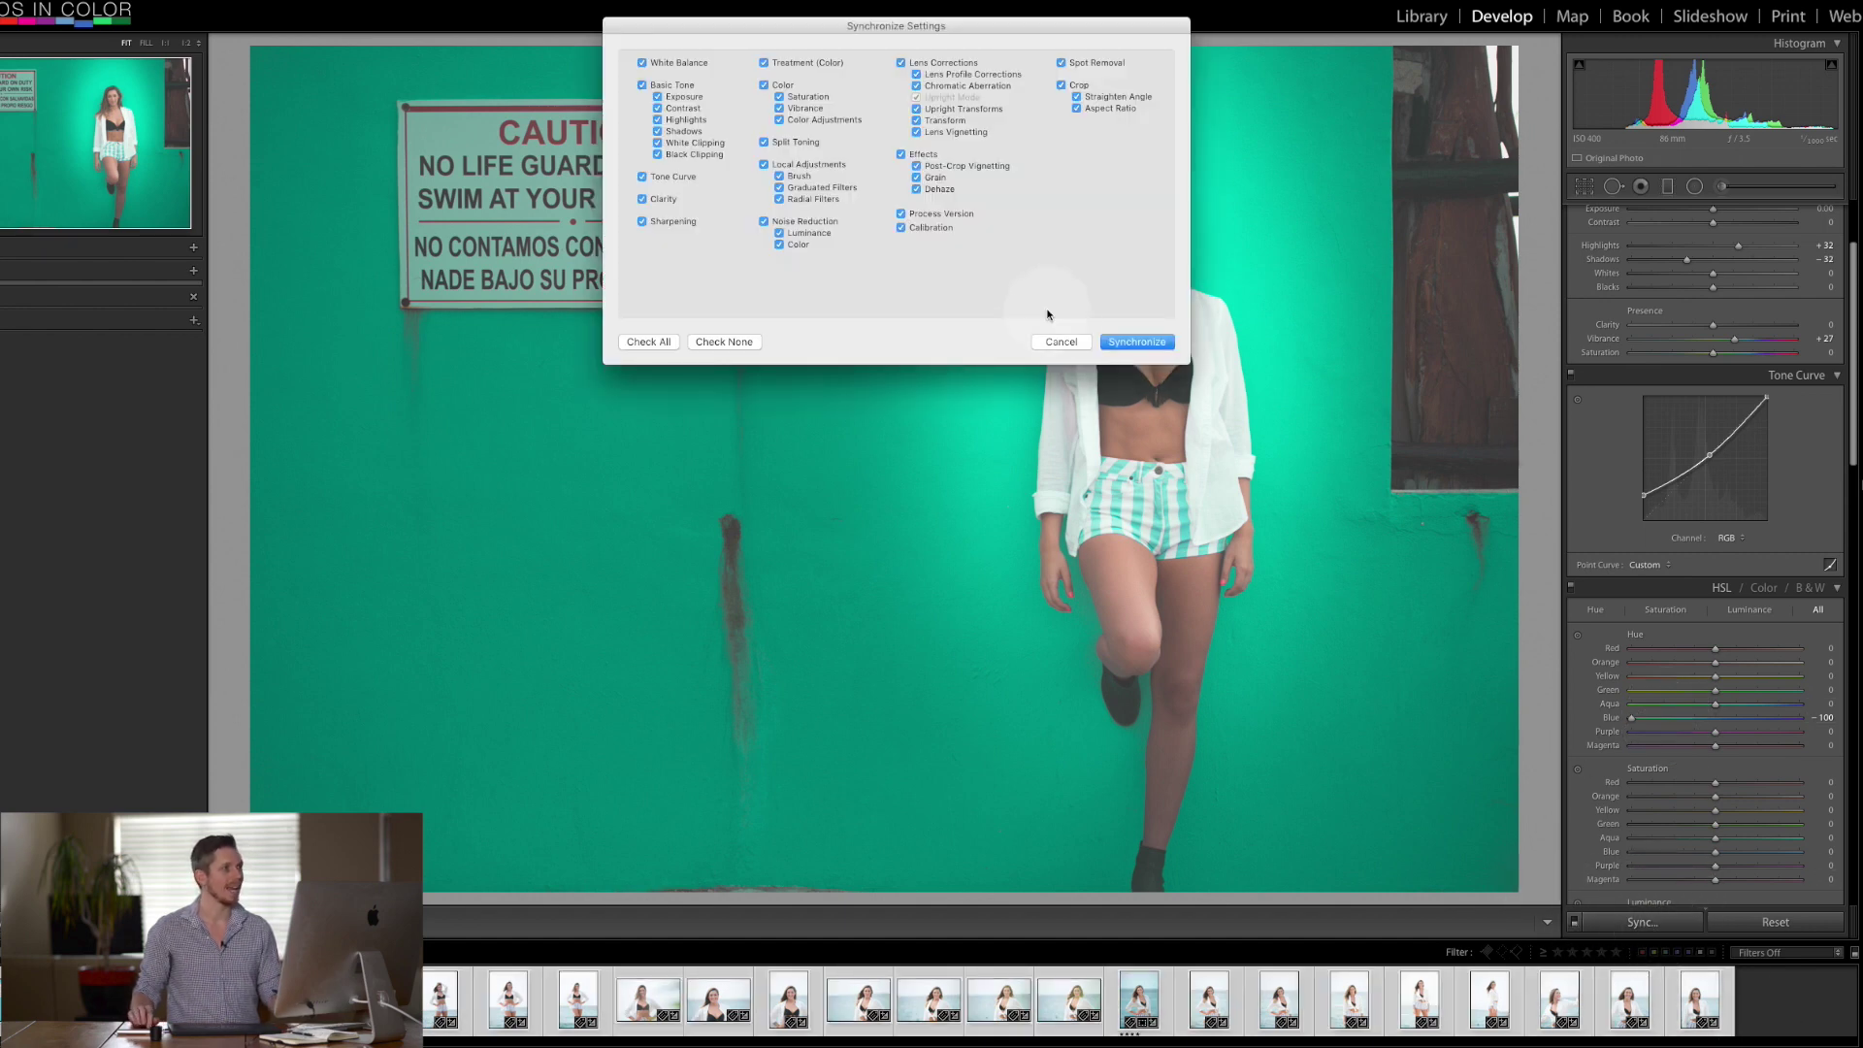
{"action": "left_click", "coordinate": [1137, 342]}
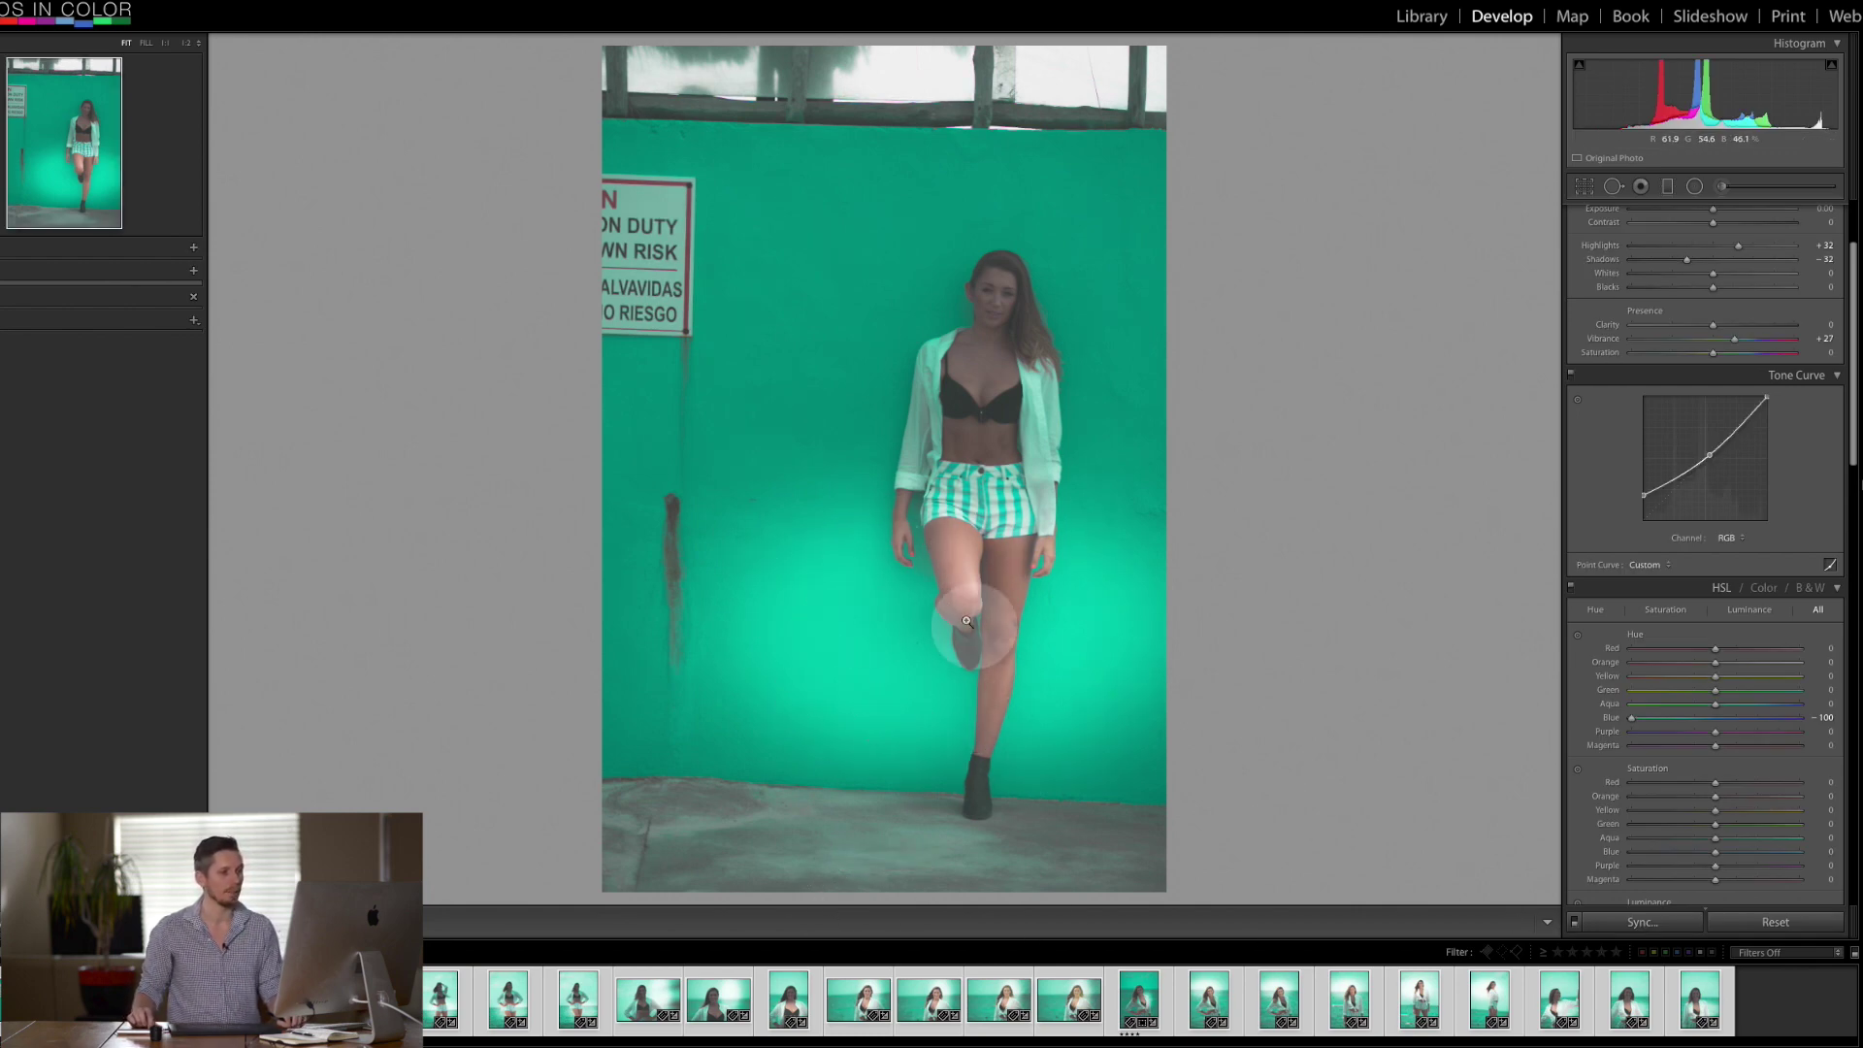
Step: Check the synced beach portrait, then undo twice to reverse the settings sync
{"action": "left_click", "coordinate": [1420, 1000]}
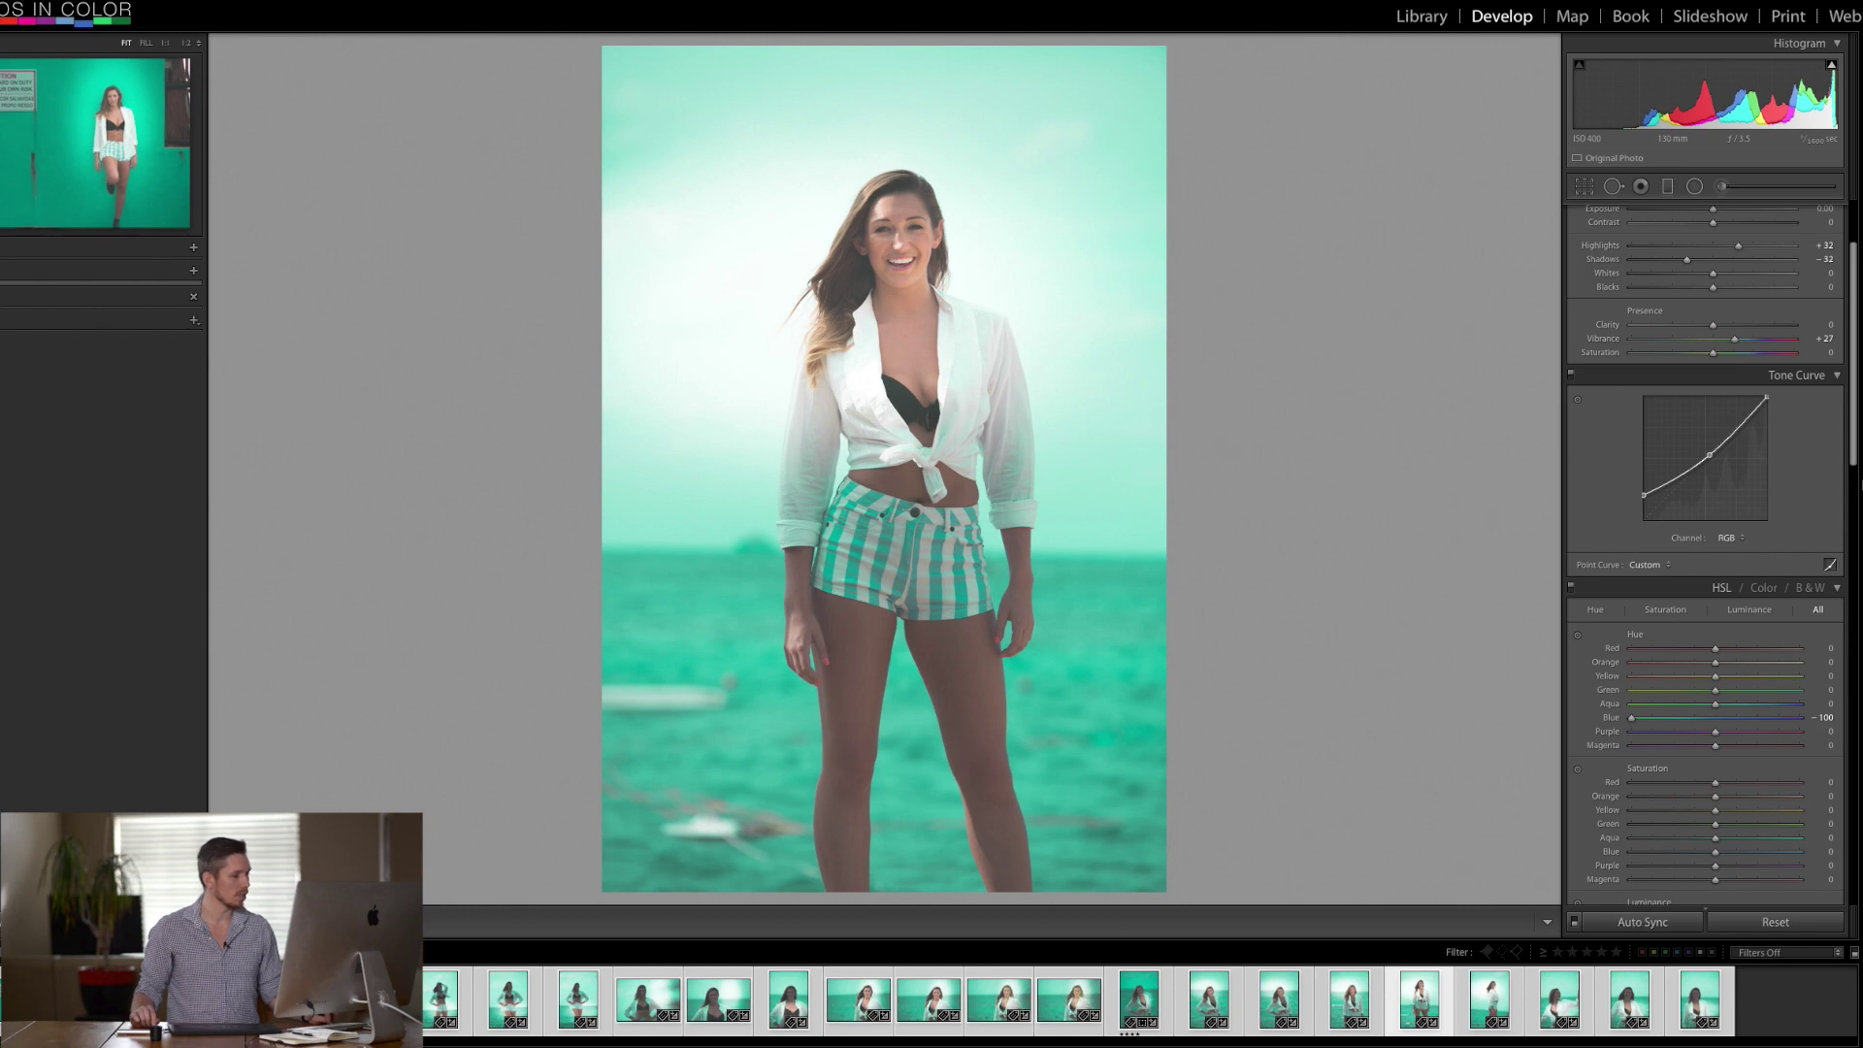
{"action": "key", "text": "super+z"}
{"action": "key", "text": "super+z"}
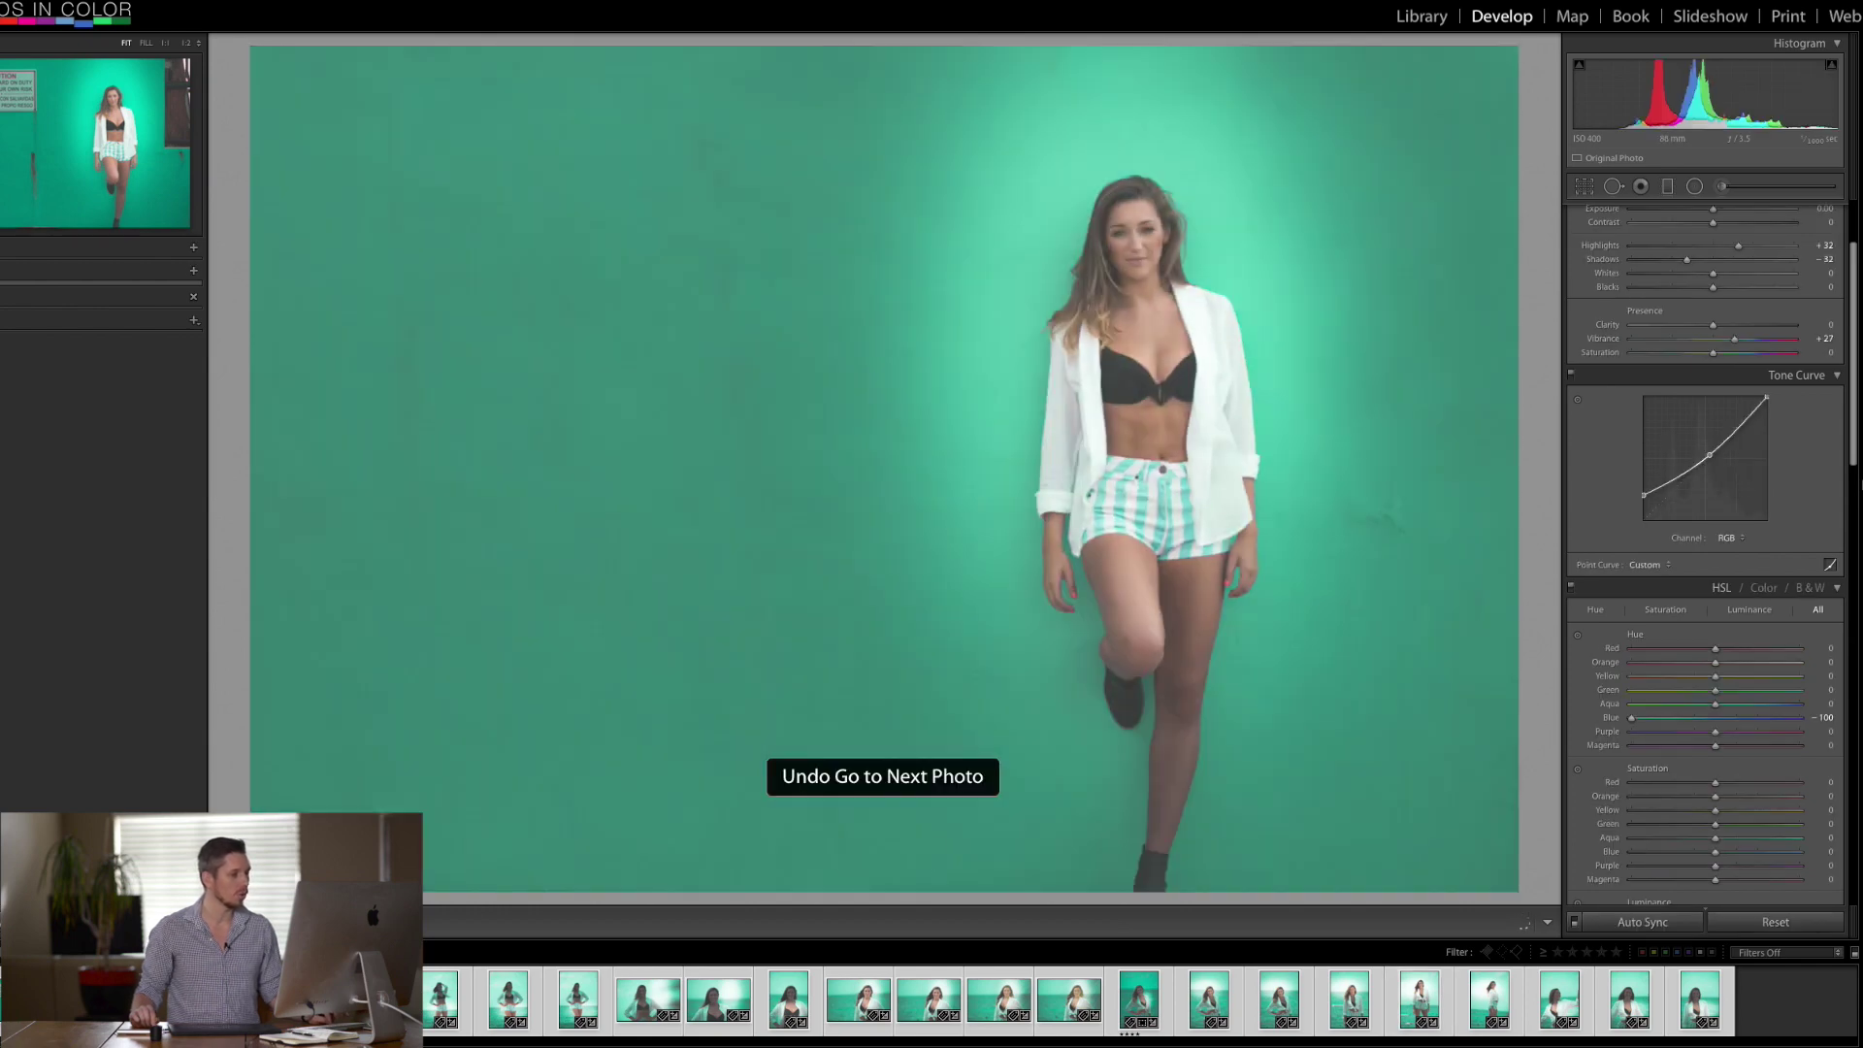
{"action": "key", "text": "super+z"}
{"action": "key", "text": "super+z"}
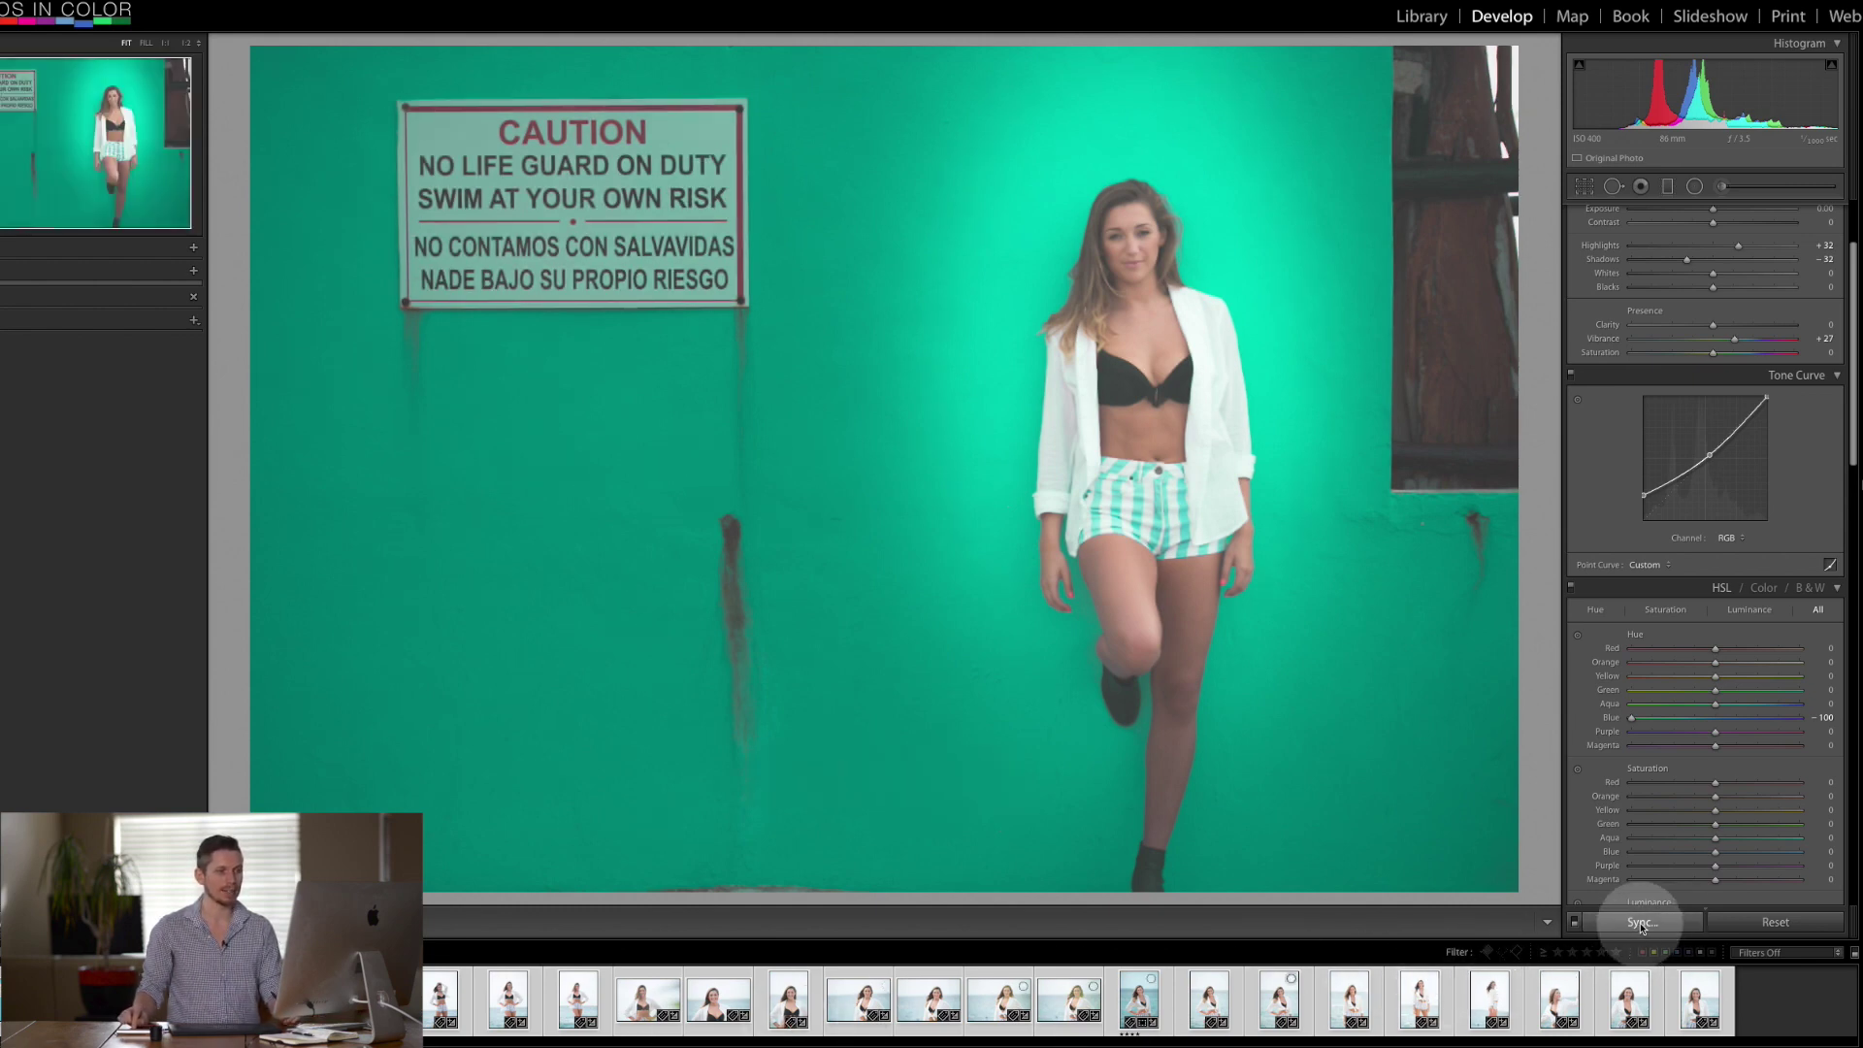
Step: Resync the wall photo's settings with Local Adjustments and Crop excluded
{"action": "left_click", "coordinate": [1640, 923]}
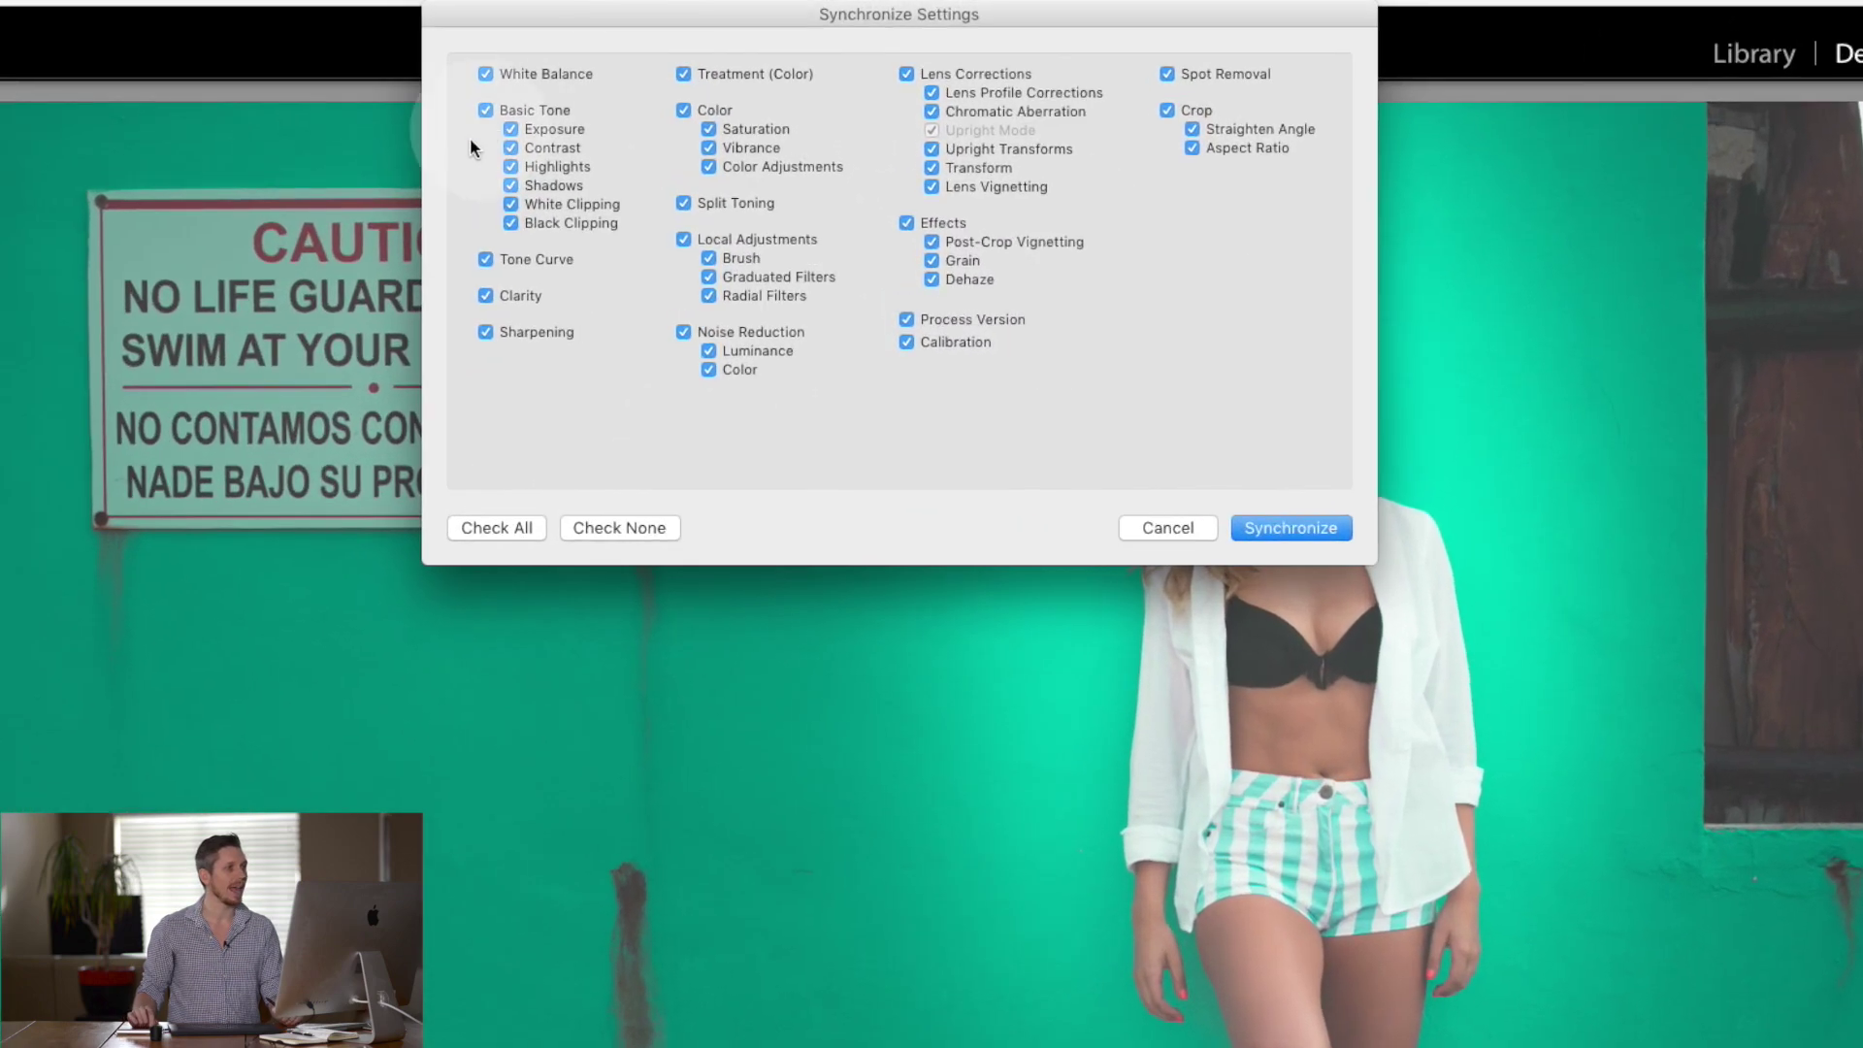
{"action": "left_click", "coordinate": [685, 241]}
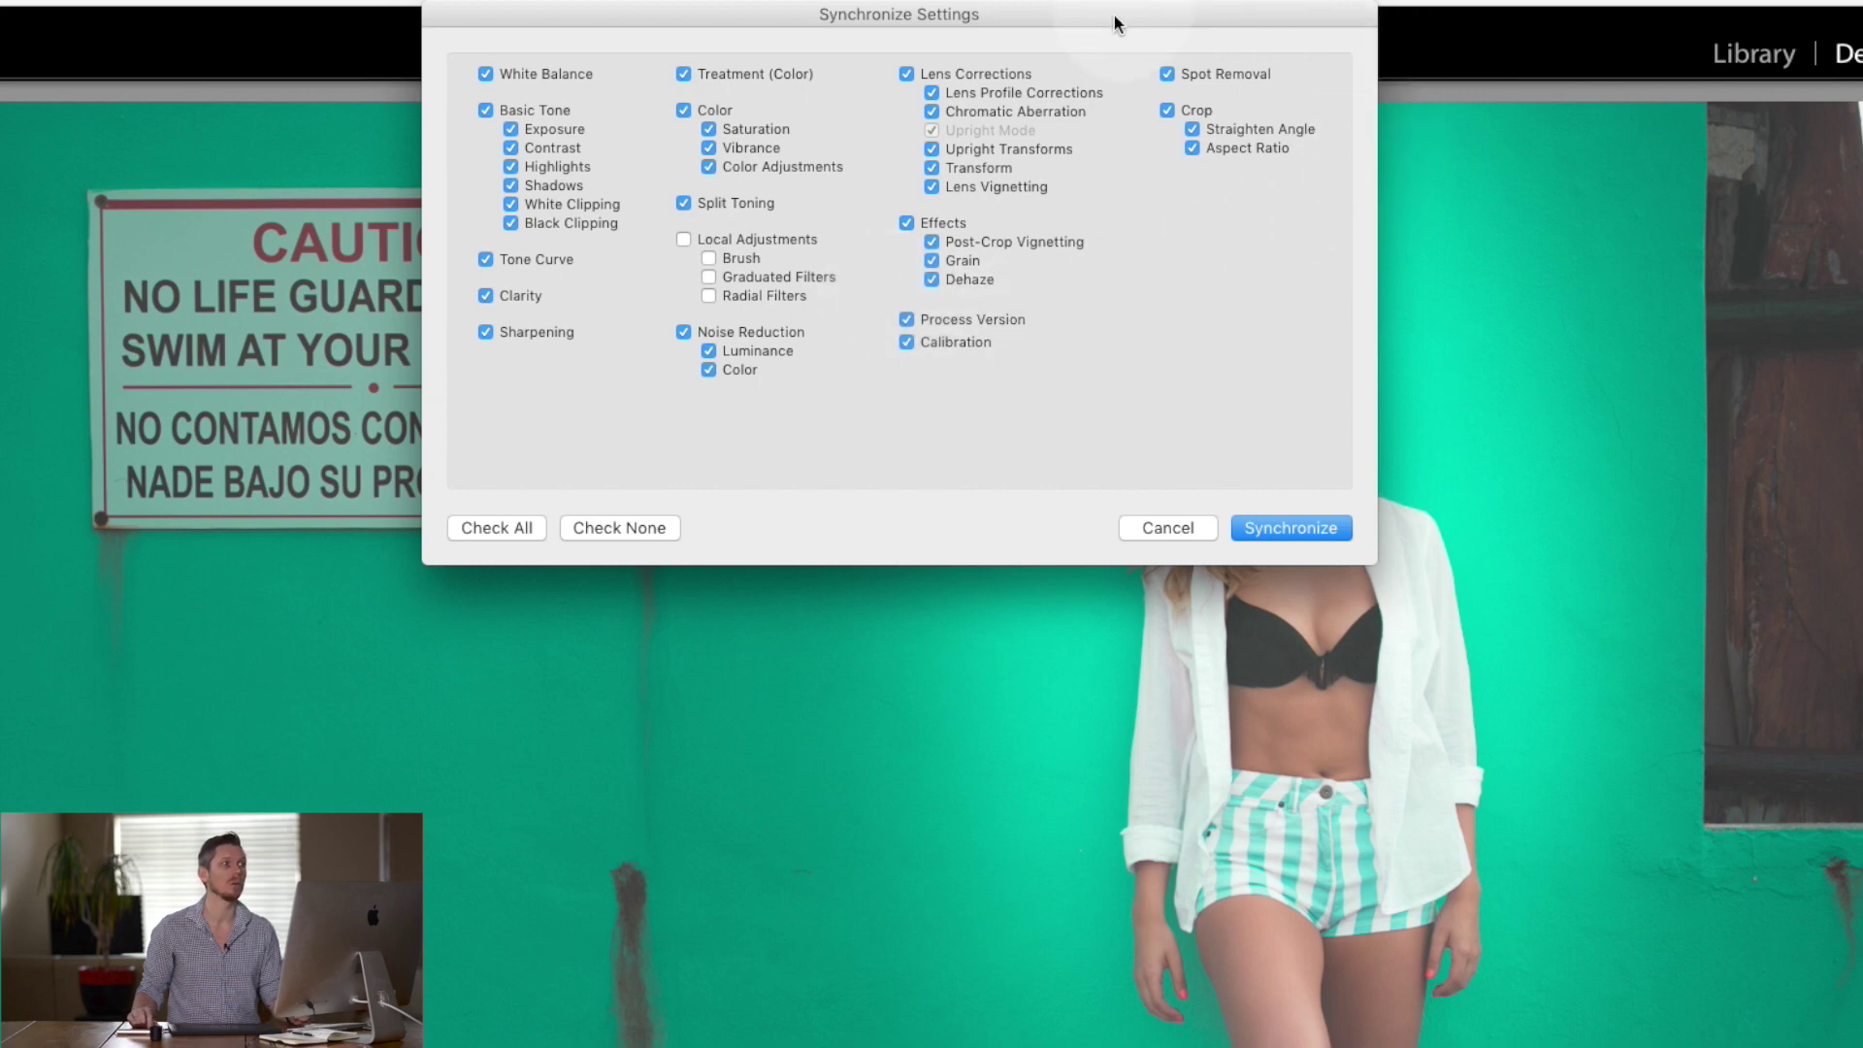
{"action": "left_click", "coordinate": [1168, 109]}
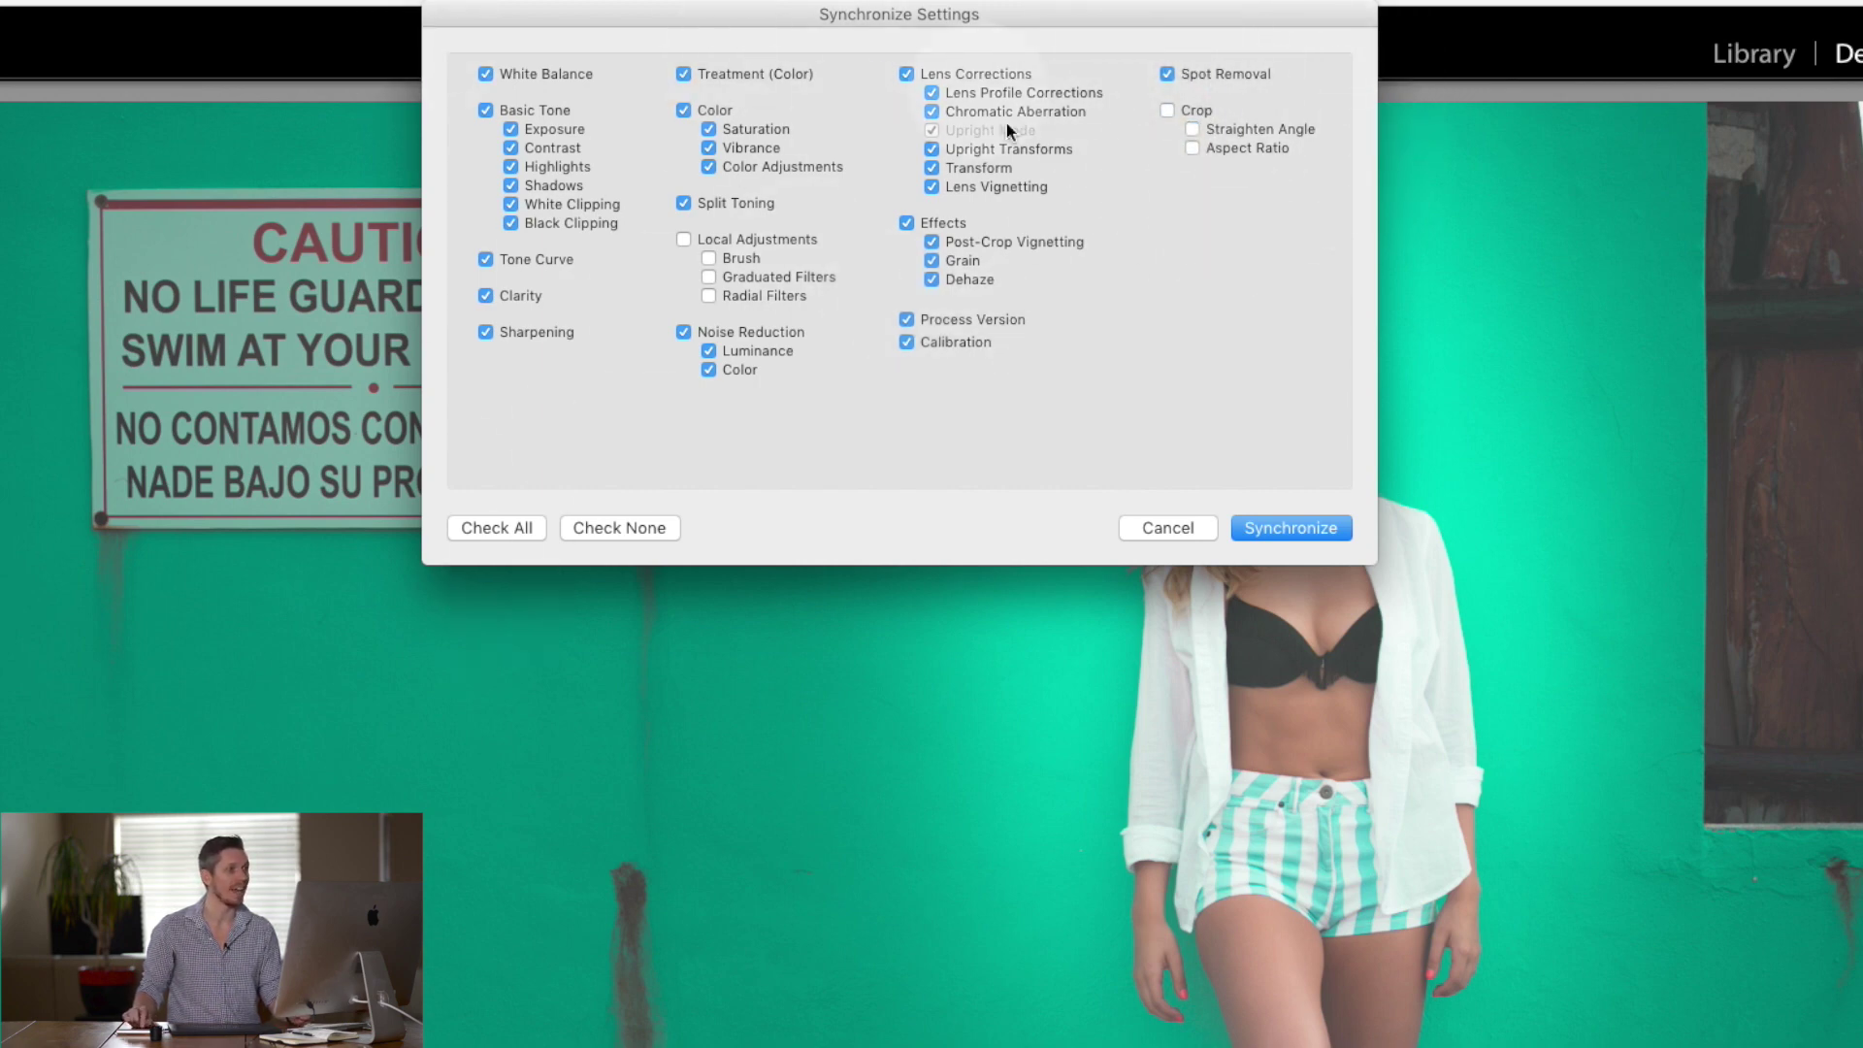
{"action": "left_click", "coordinate": [1294, 527]}
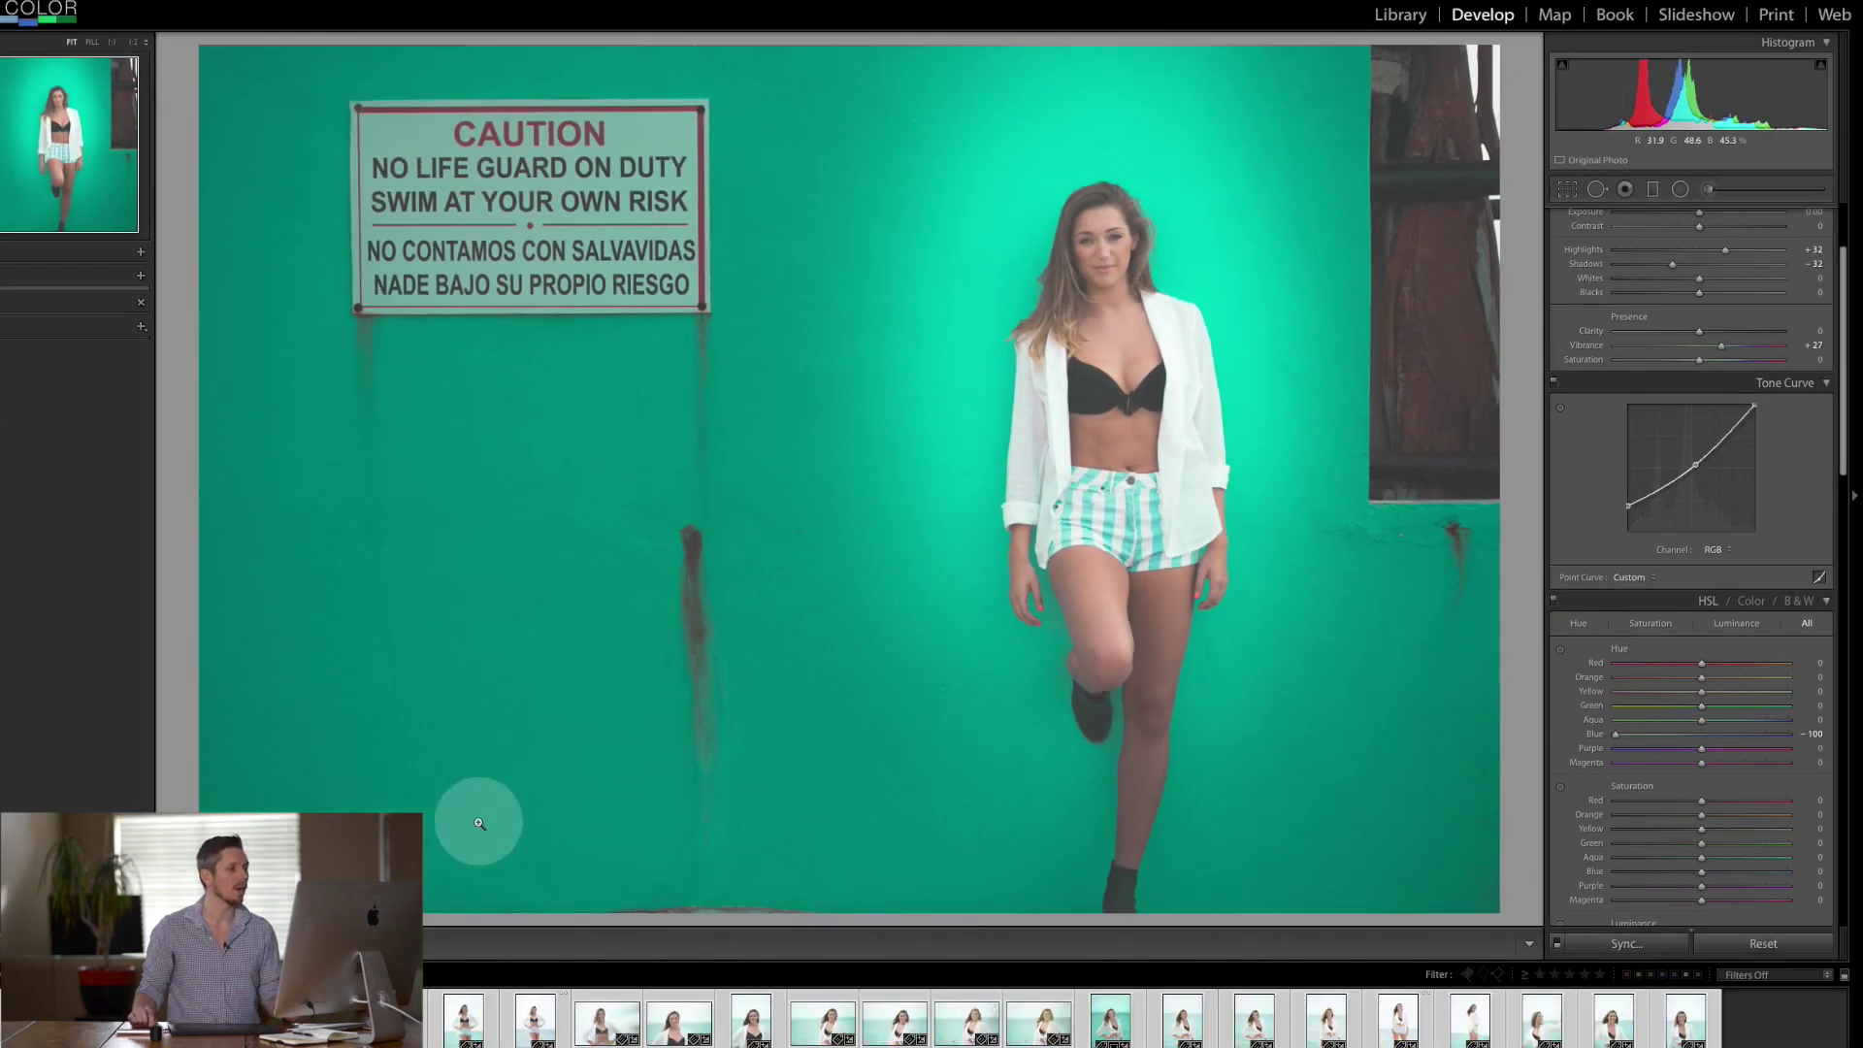
Step: Step through the synced model photos to the beach portrait, checking their colour edits
{"action": "key", "text": "Right"}
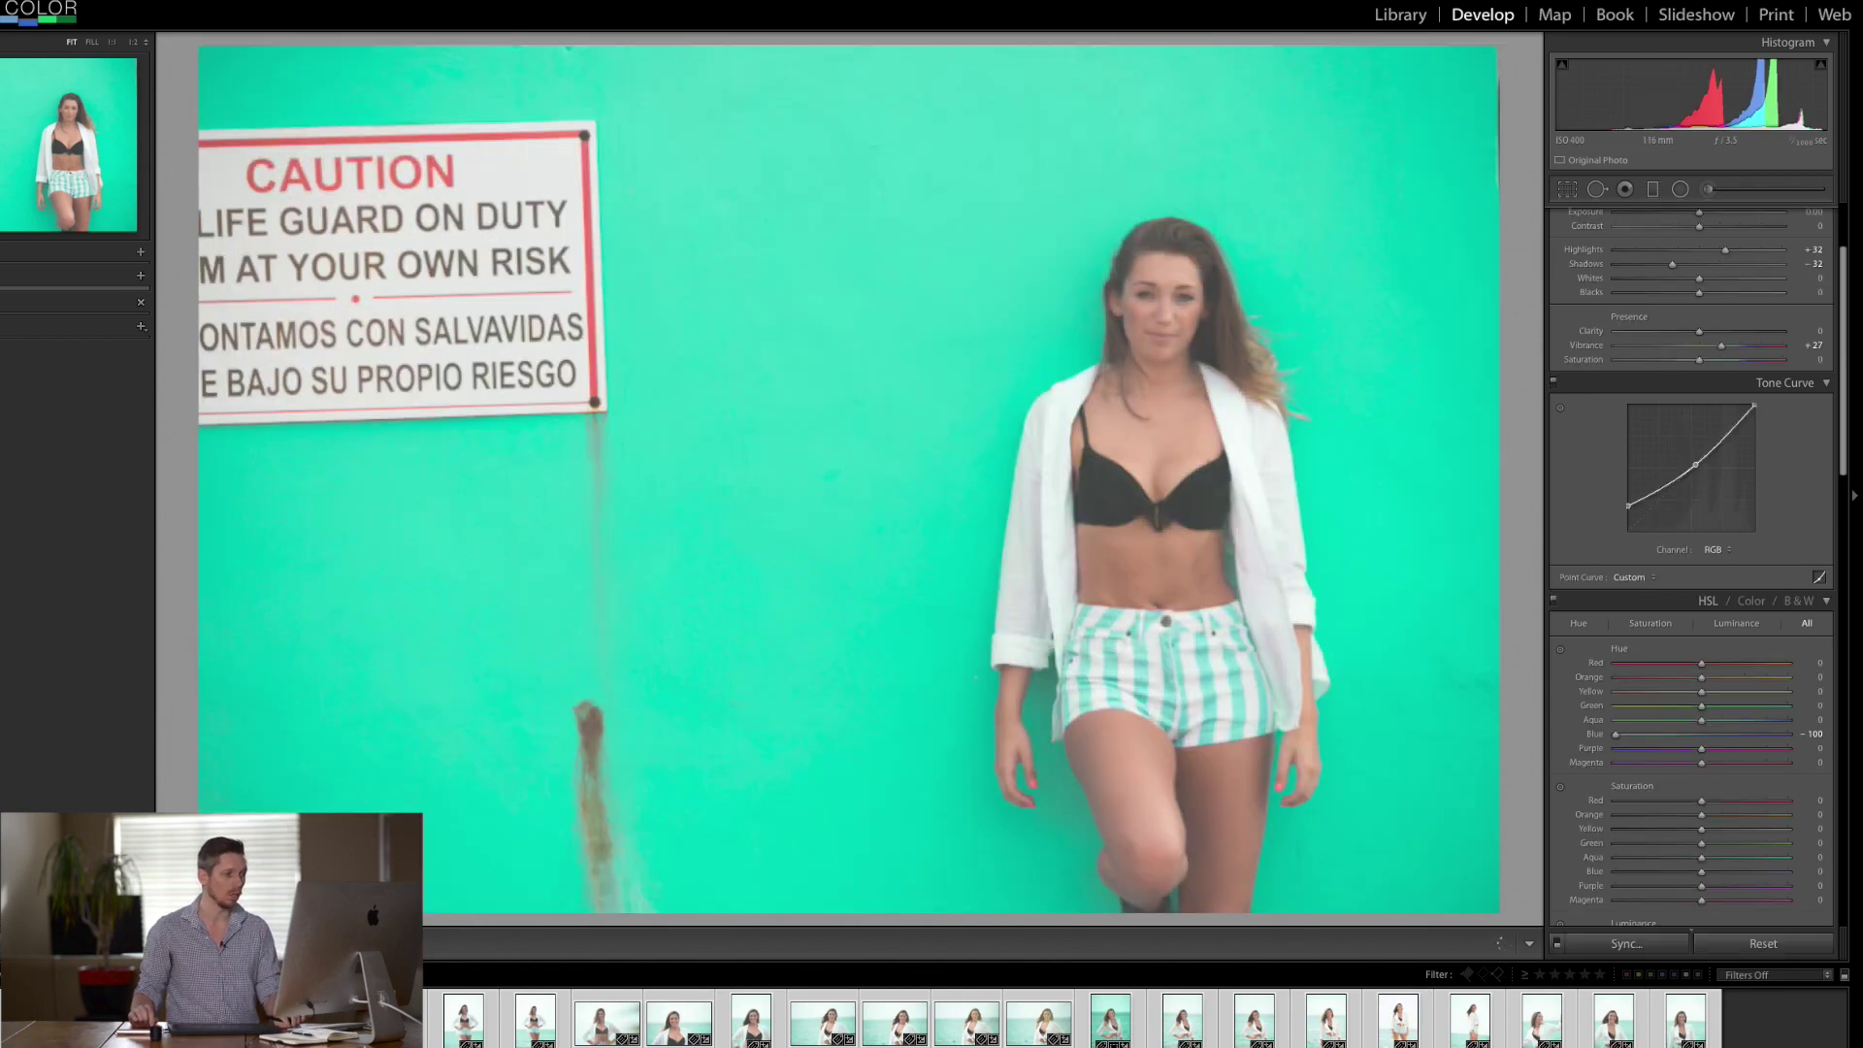
{"action": "key", "text": "Right"}
{"action": "key", "text": "Right"}
{"action": "key", "text": "Right"}
{"action": "key", "text": "Right"}
{"action": "key", "text": "Right"}
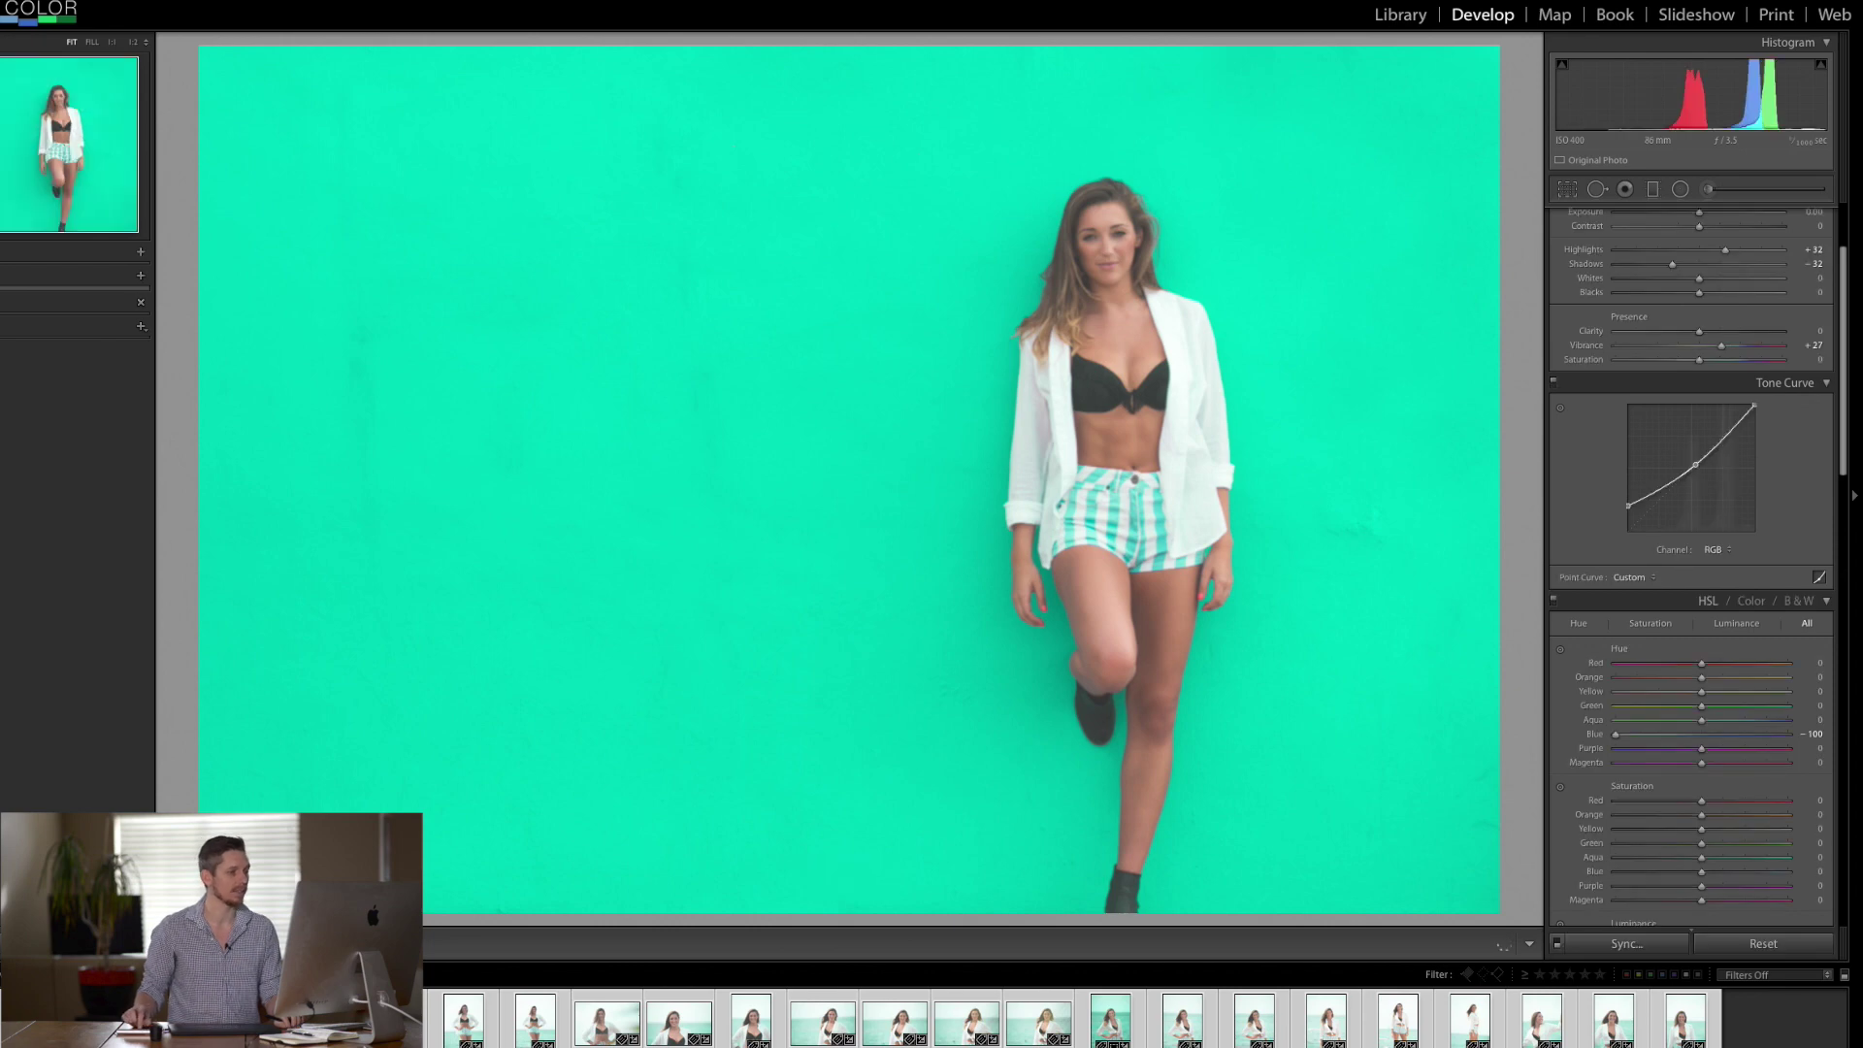
{"action": "key", "text": "Right"}
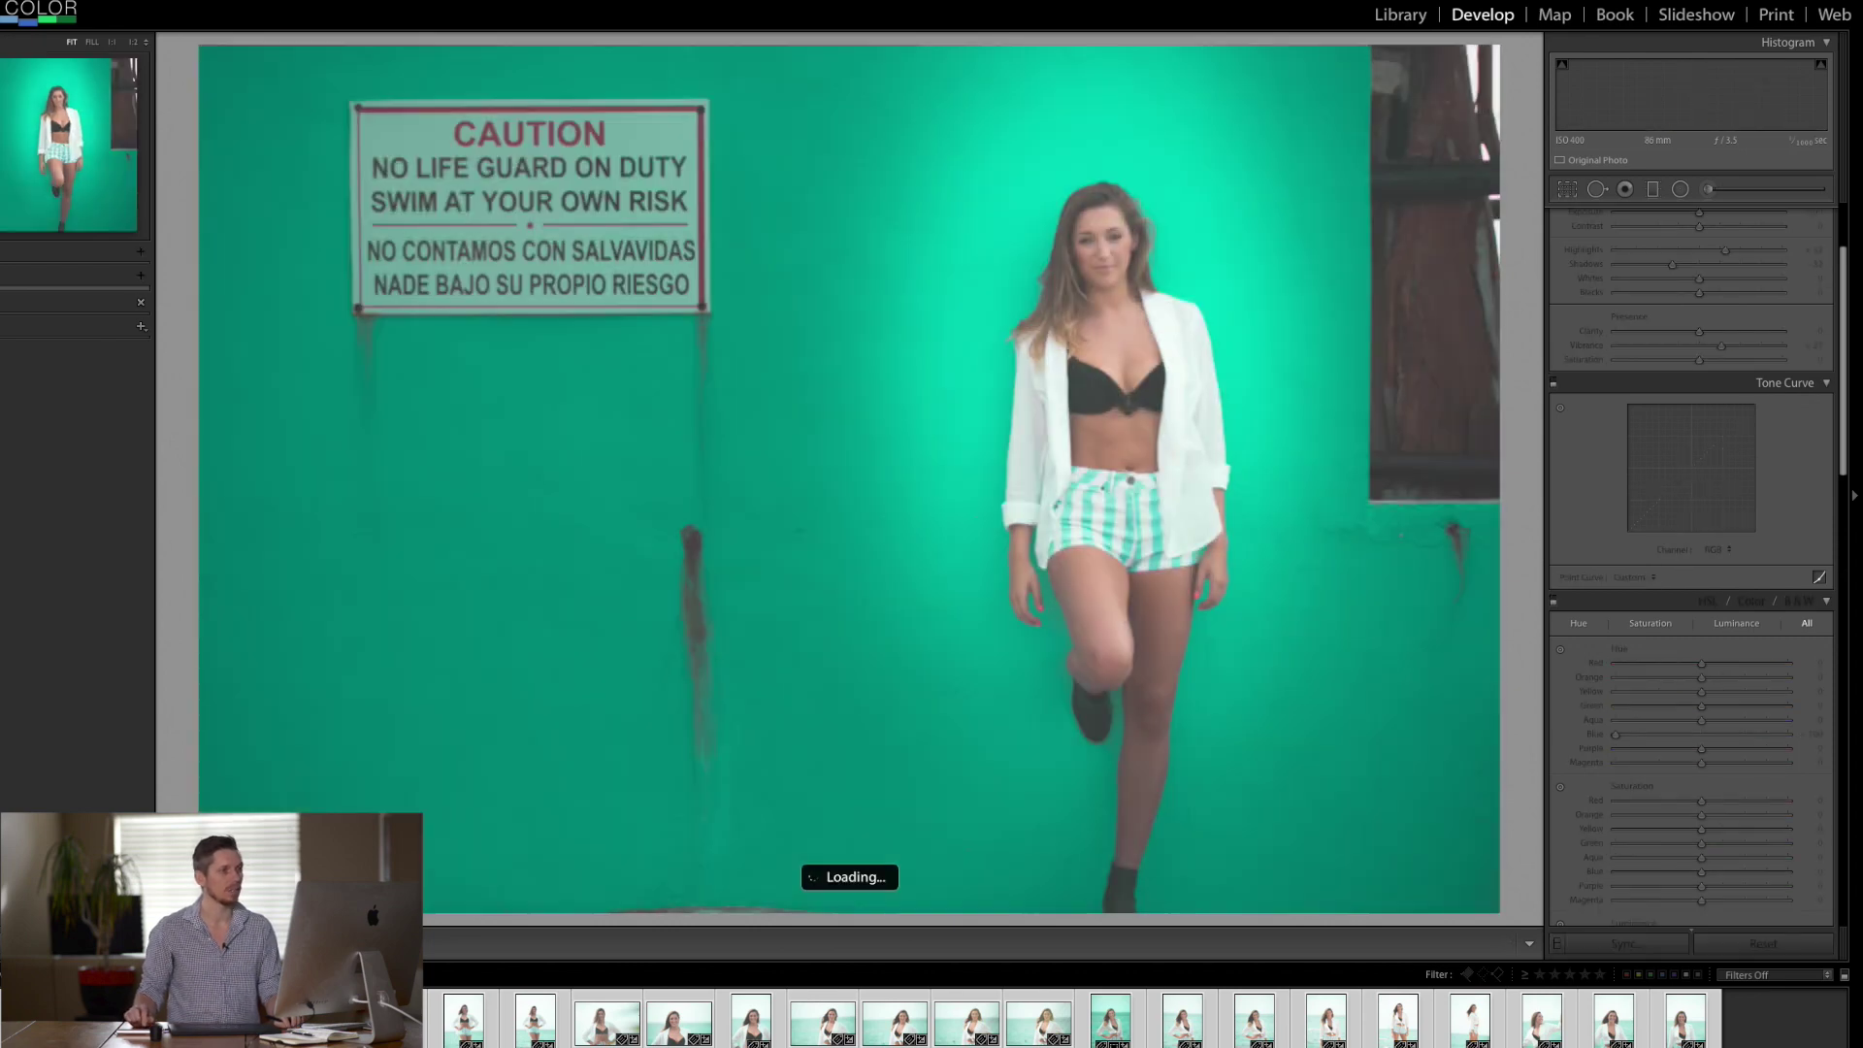
{"action": "key", "text": "Right"}
{"action": "key", "text": "Right"}
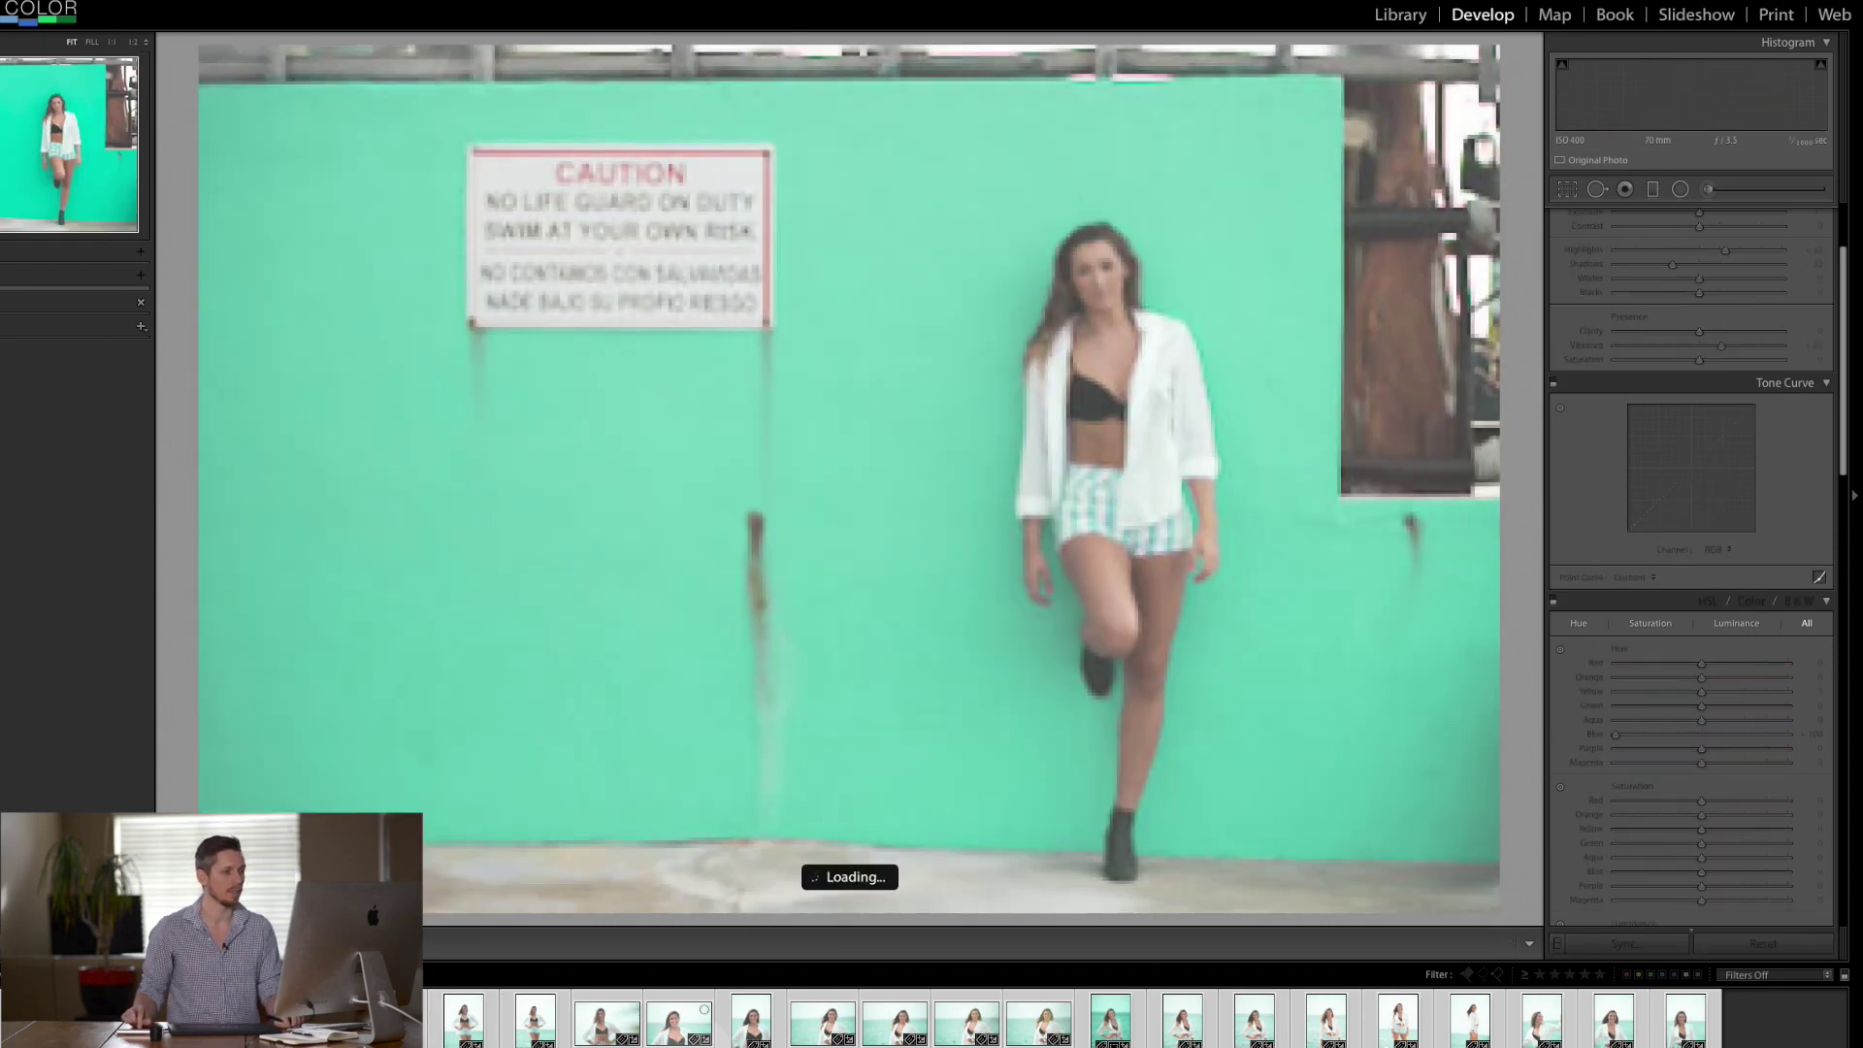
{"action": "key", "text": "Right"}
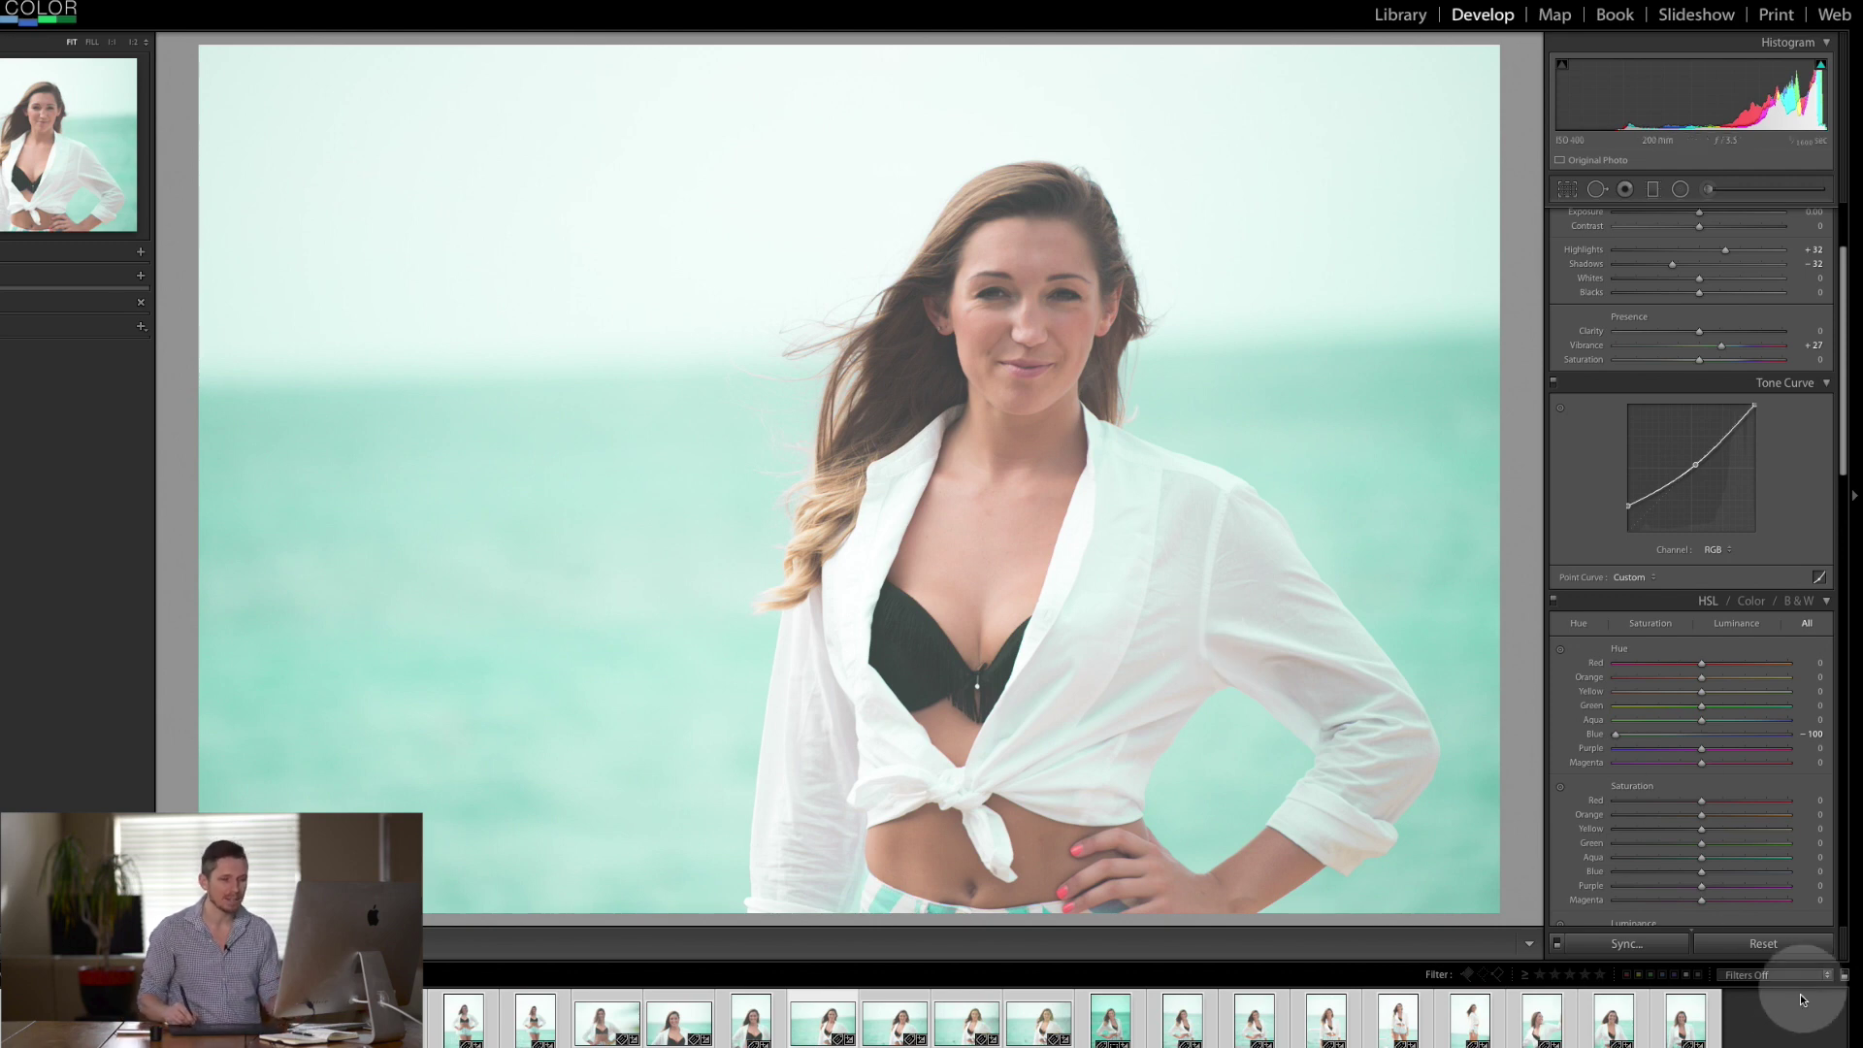
Step: Deselect all photos and show the edited caution-sign portrait in the Library
{"action": "left_click", "coordinate": [1795, 1037]}
{"action": "left_click", "coordinate": [1663, 1014]}
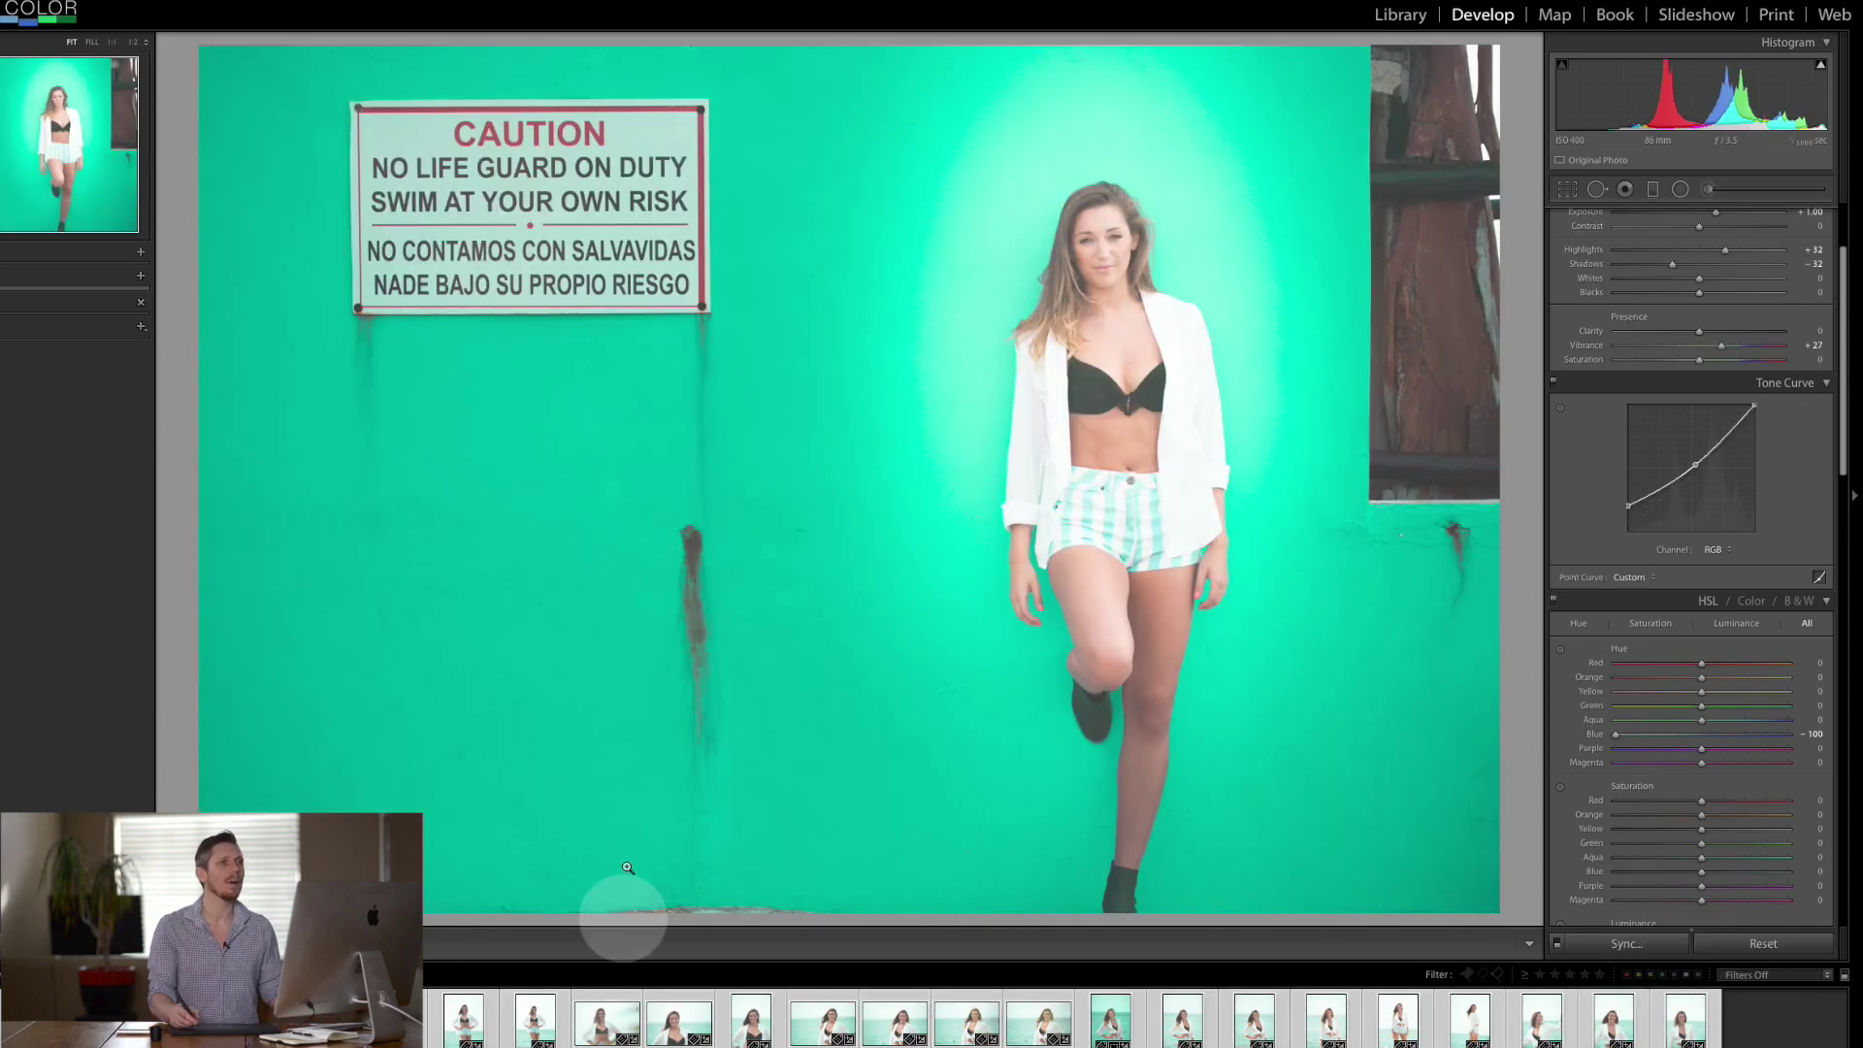
{"action": "left_click", "coordinate": [1403, 18]}
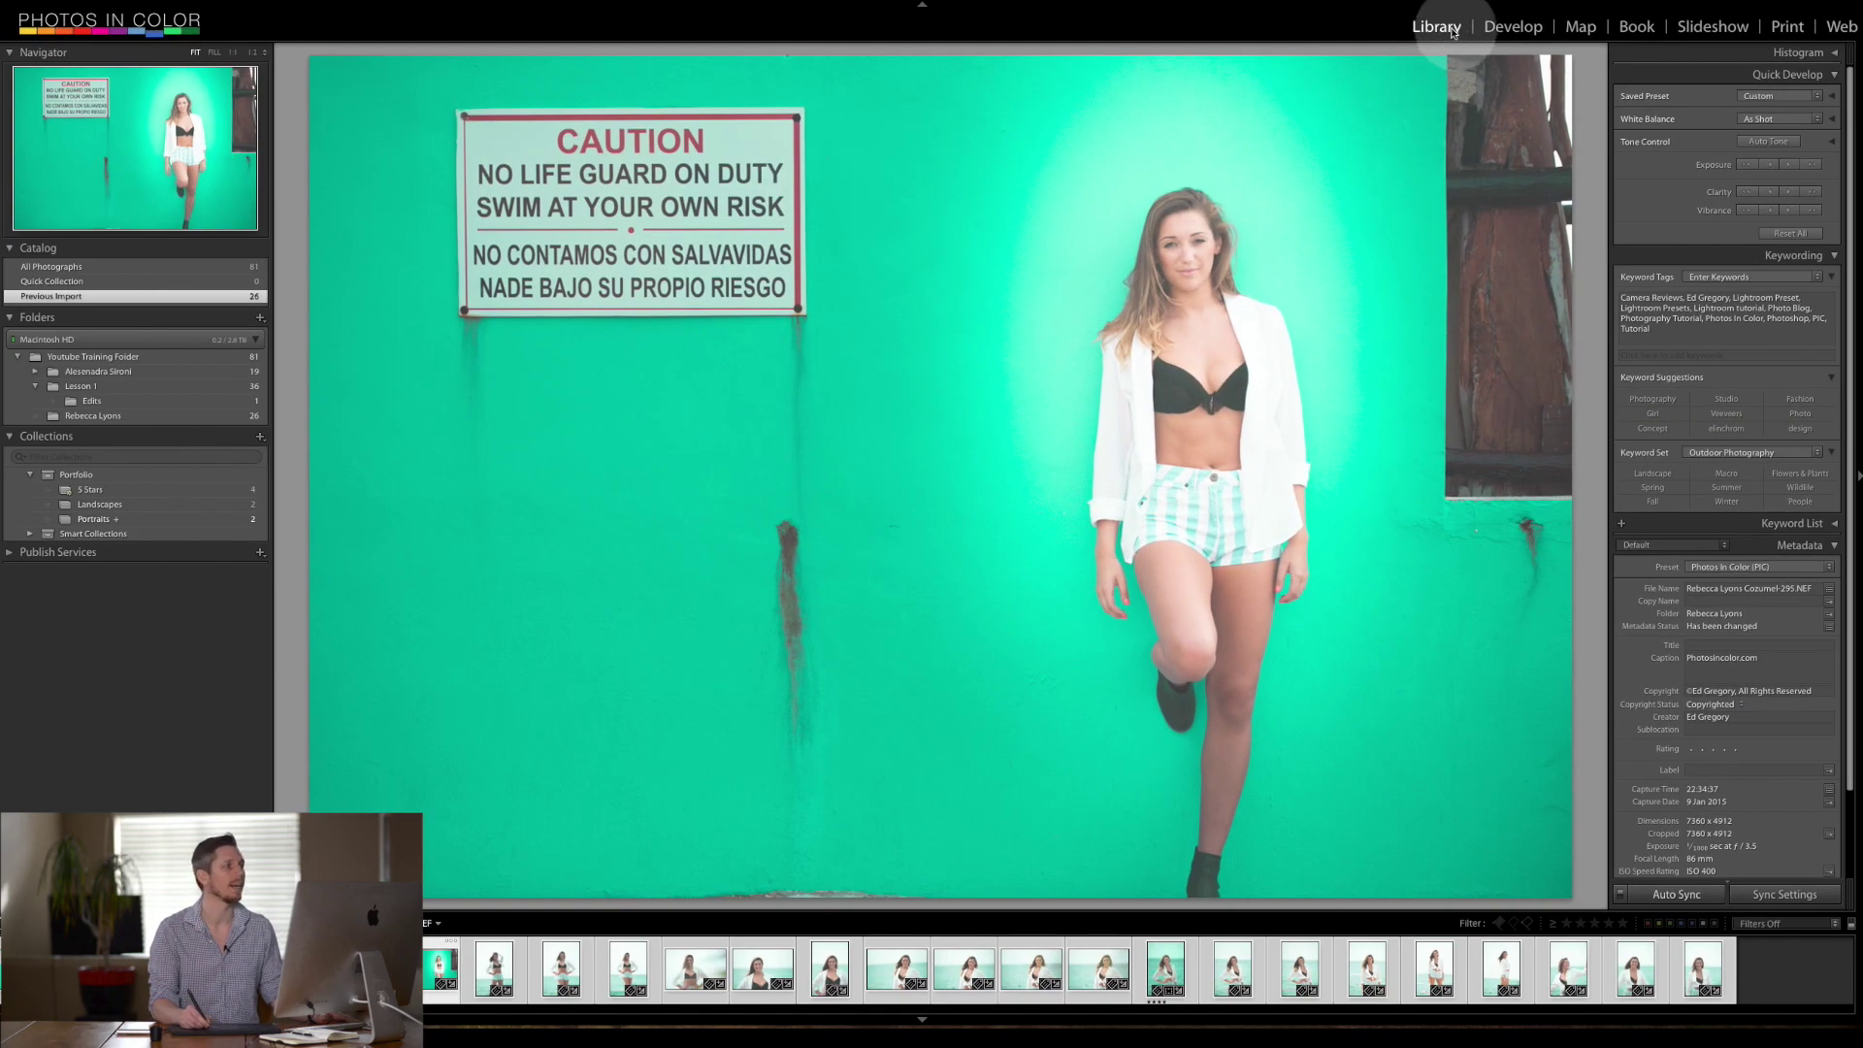
Step: Select the rocky sunset landscape in Edits > Lesson 1 and take it into Develop
{"action": "left_click", "coordinate": [120, 399]}
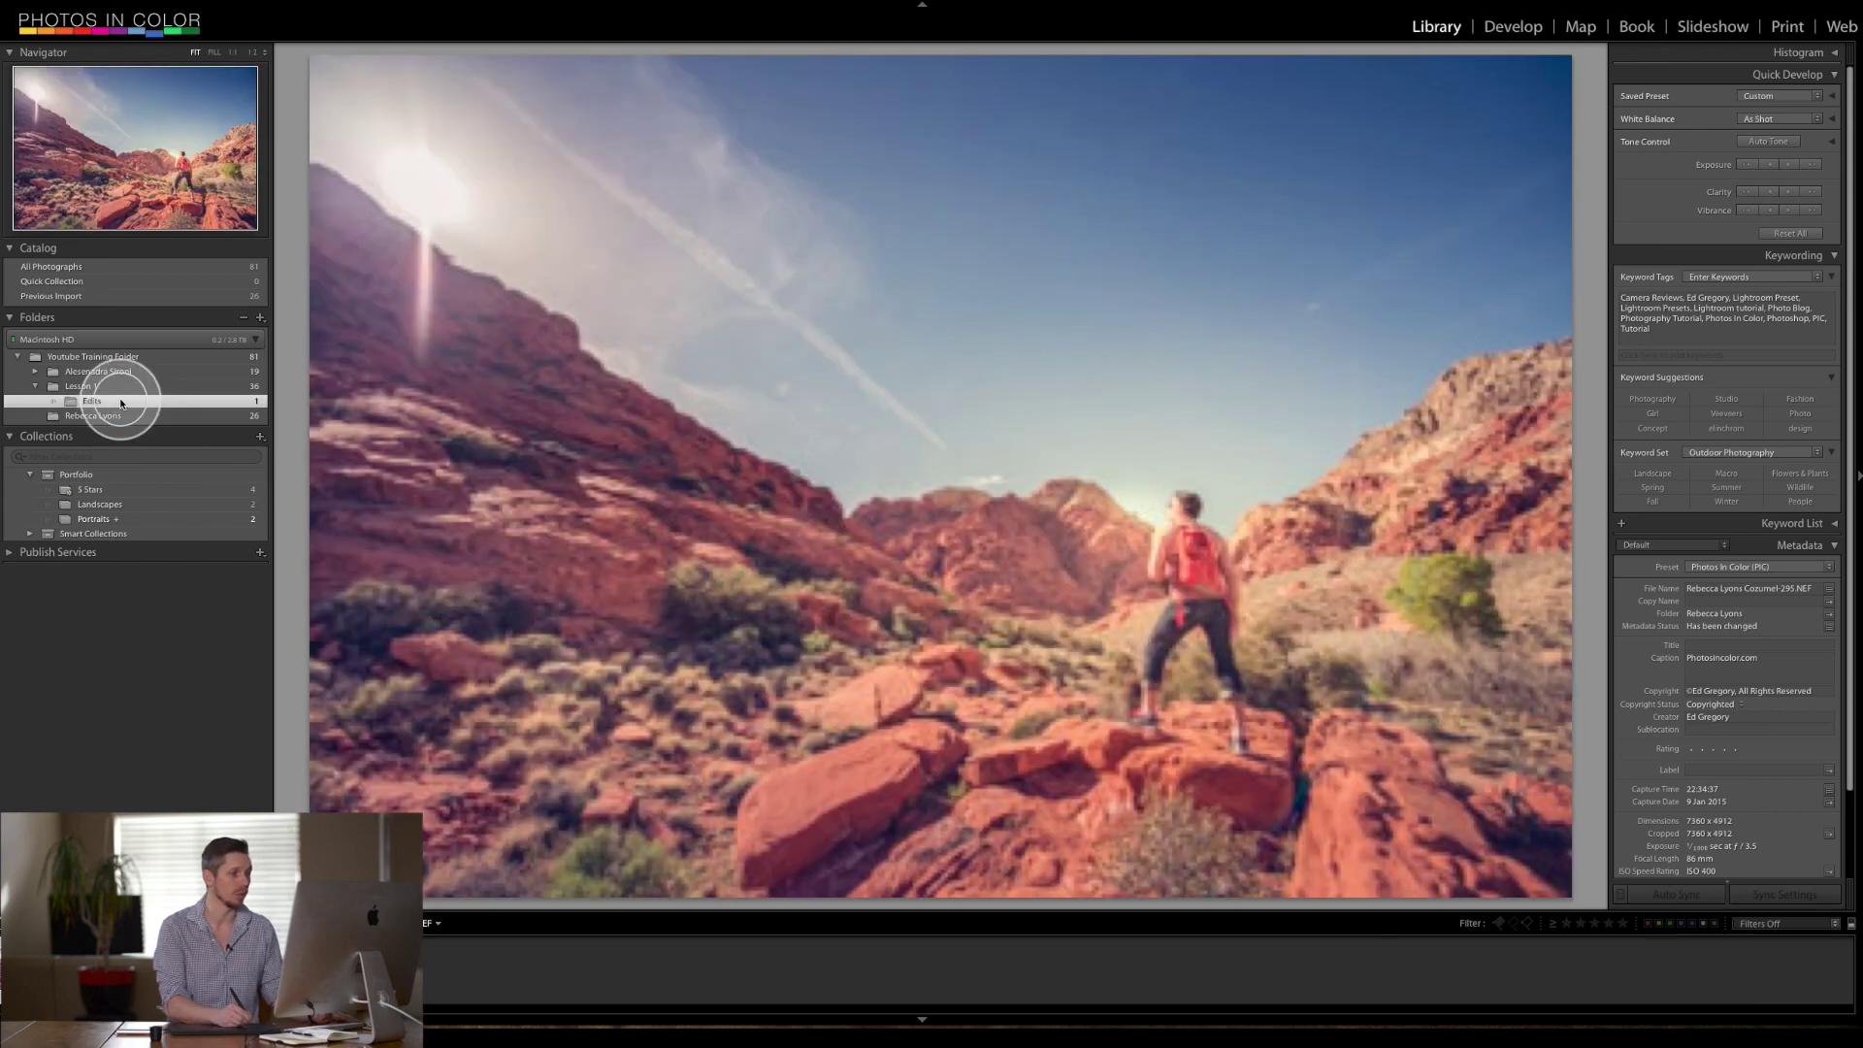
{"action": "left_click", "coordinate": [81, 385]}
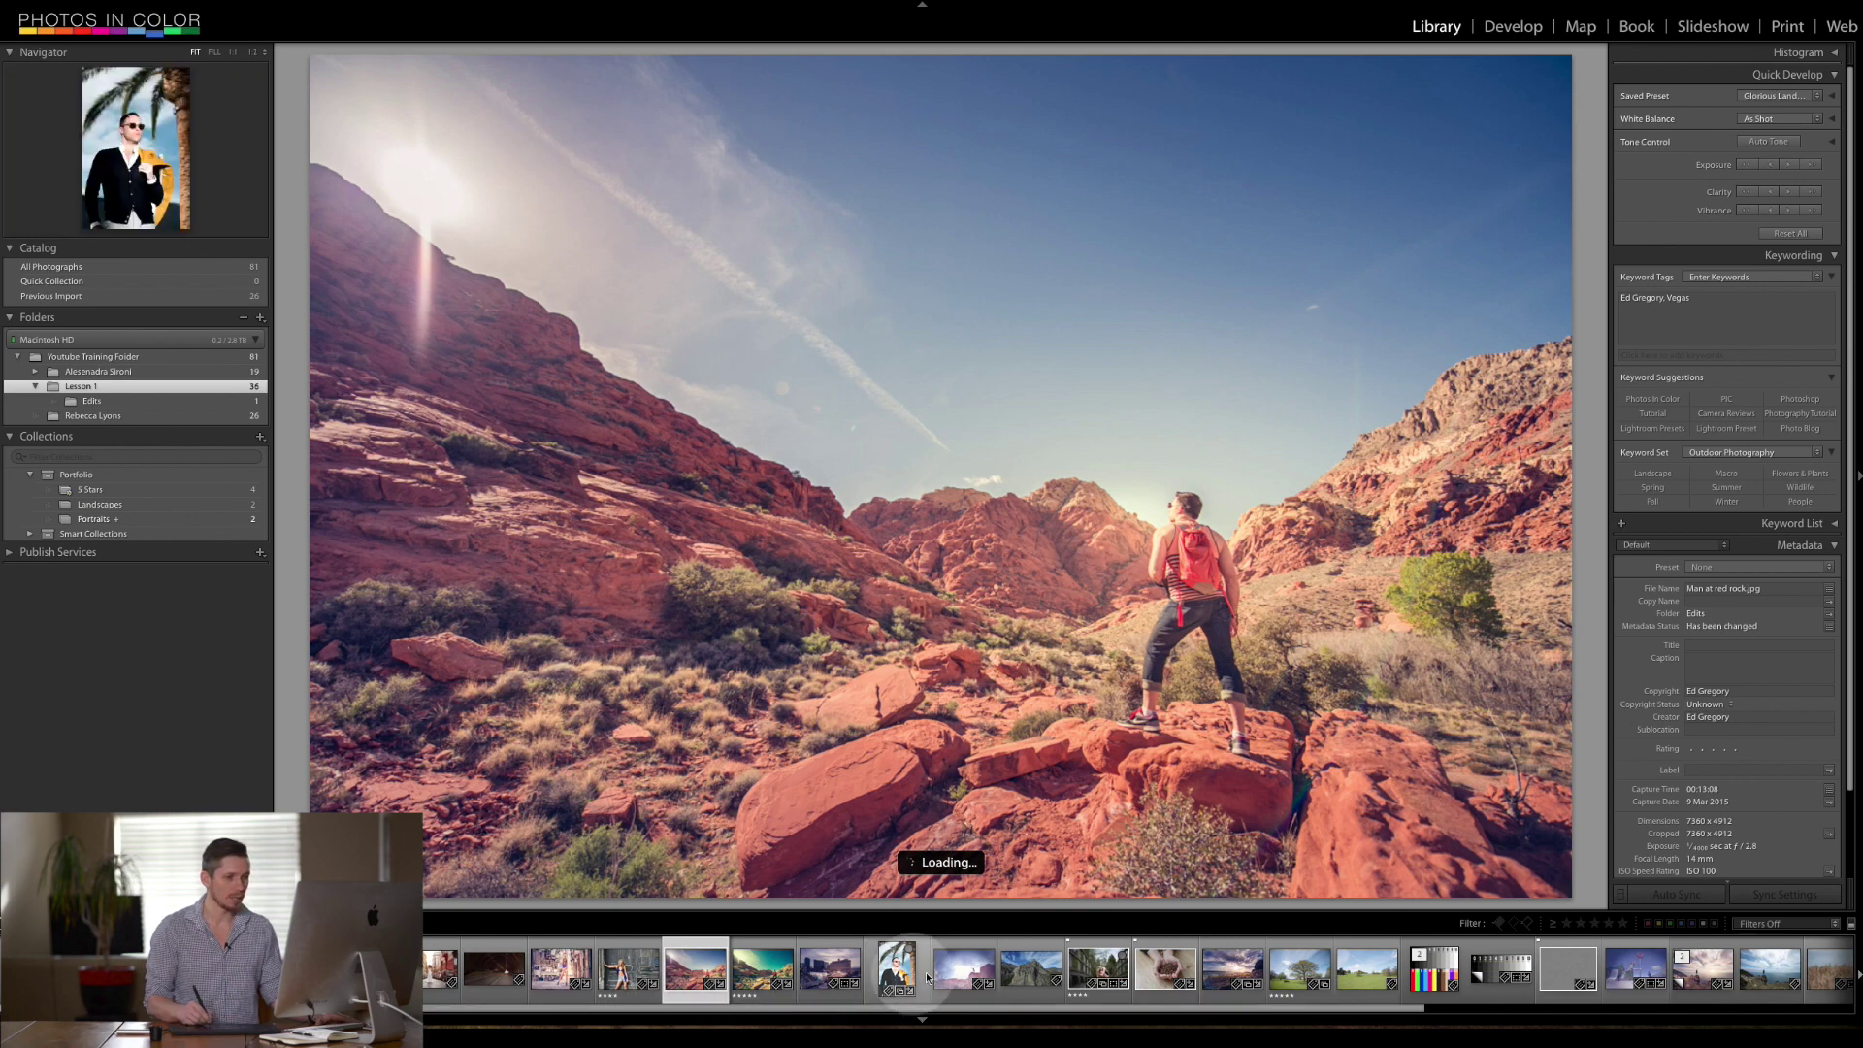
{"action": "scroll", "coordinate": [1332, 971], "scroll_direction": "down", "scroll_amount": 5}
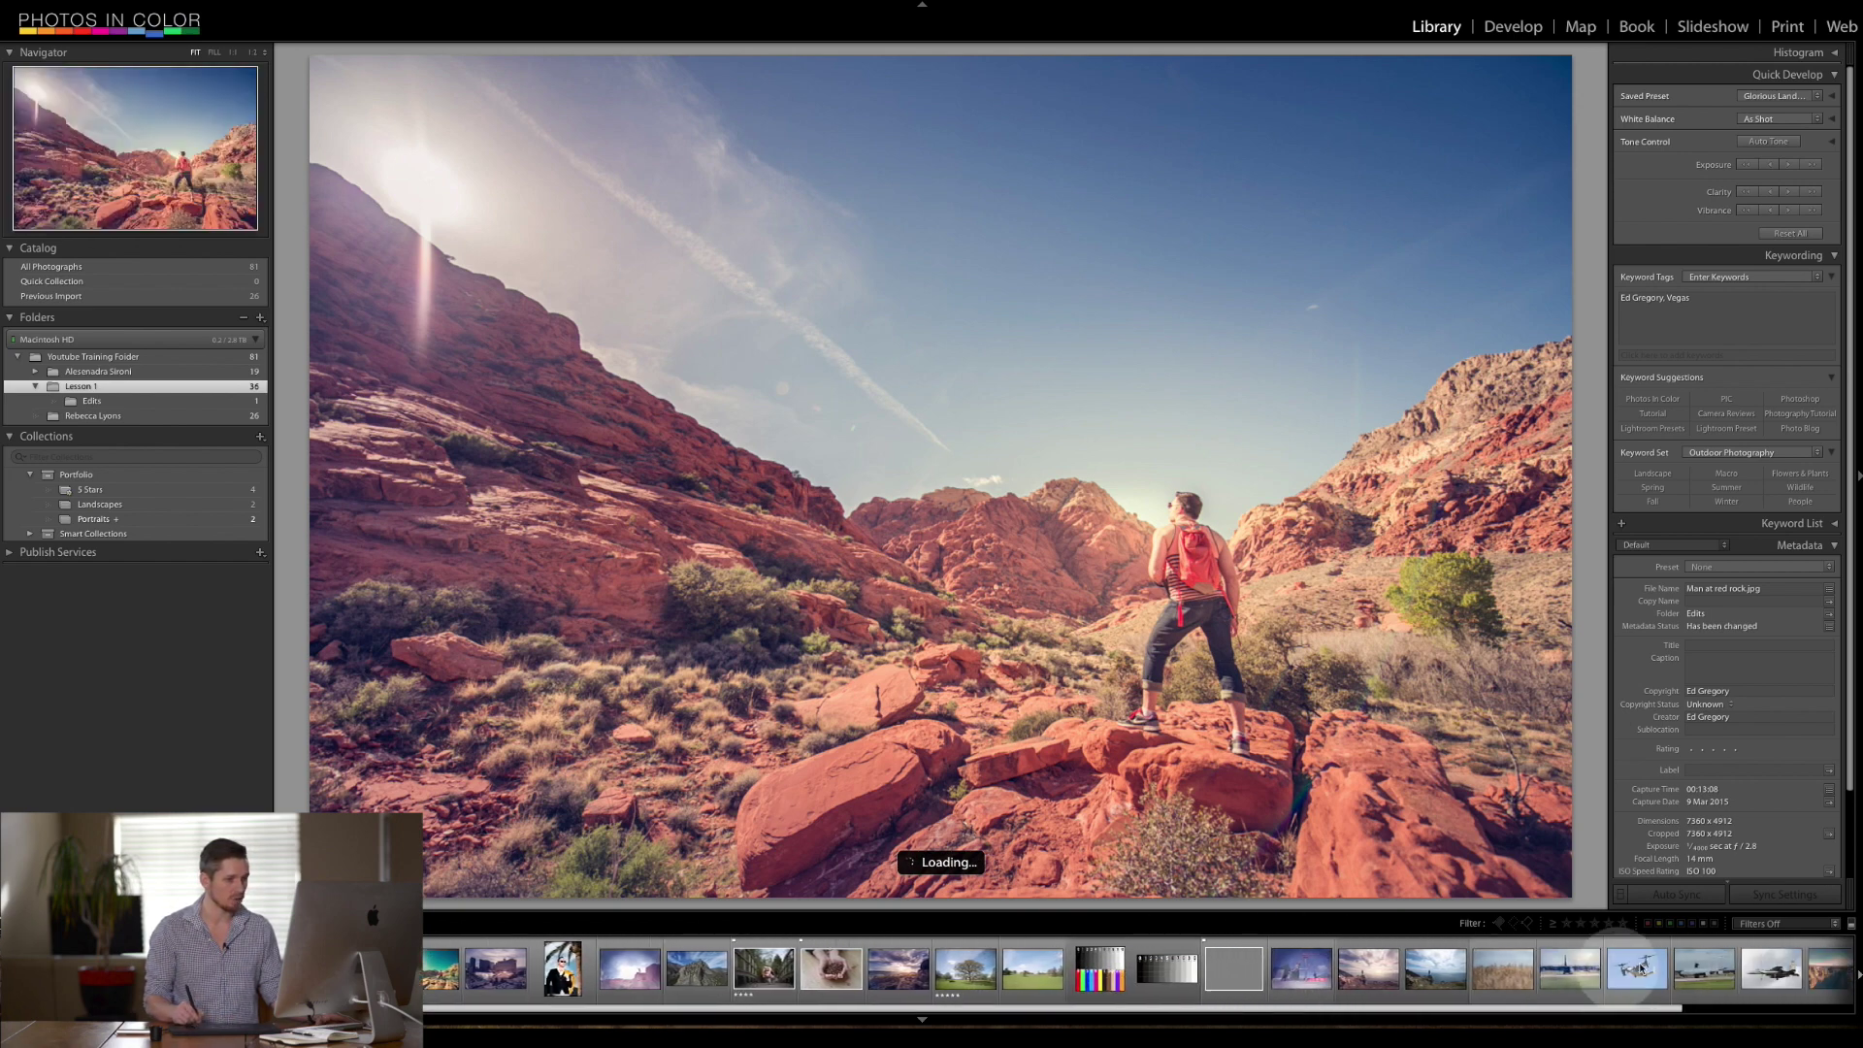
{"action": "left_click", "coordinate": [1238, 960]}
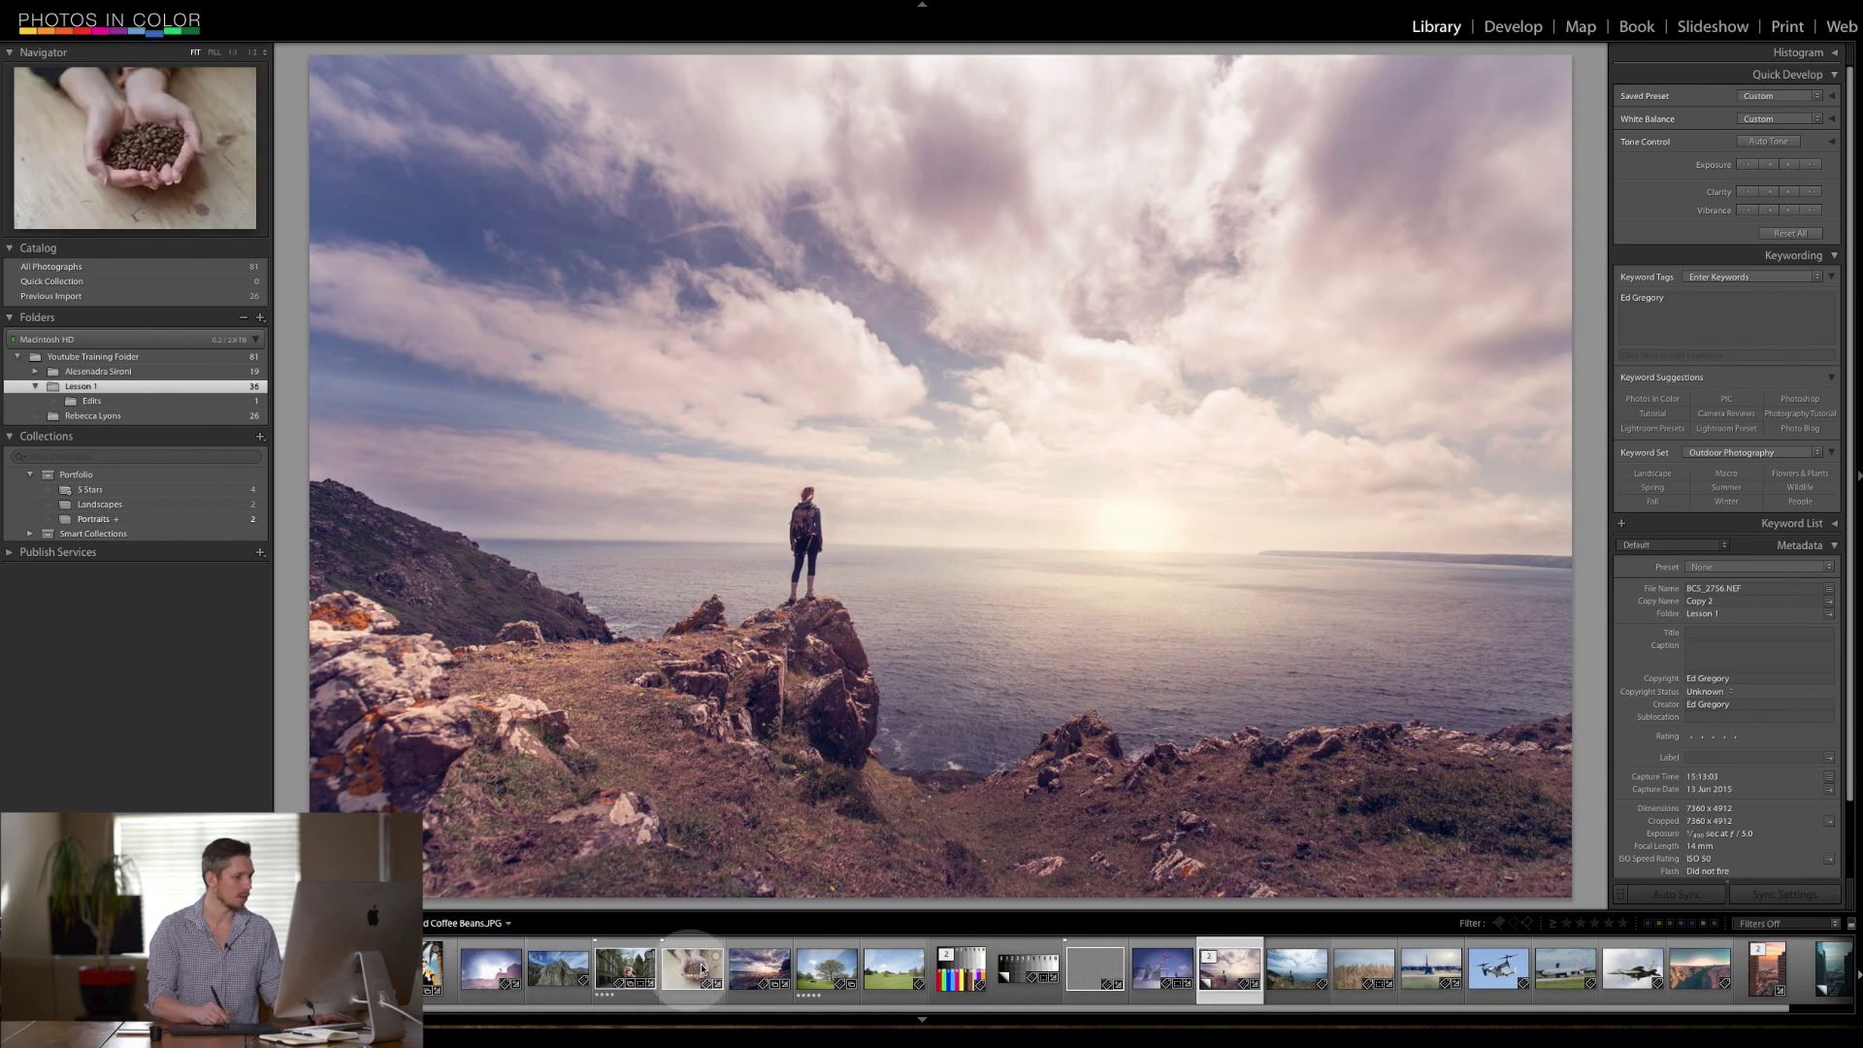
{"action": "left_click", "coordinate": [760, 966]}
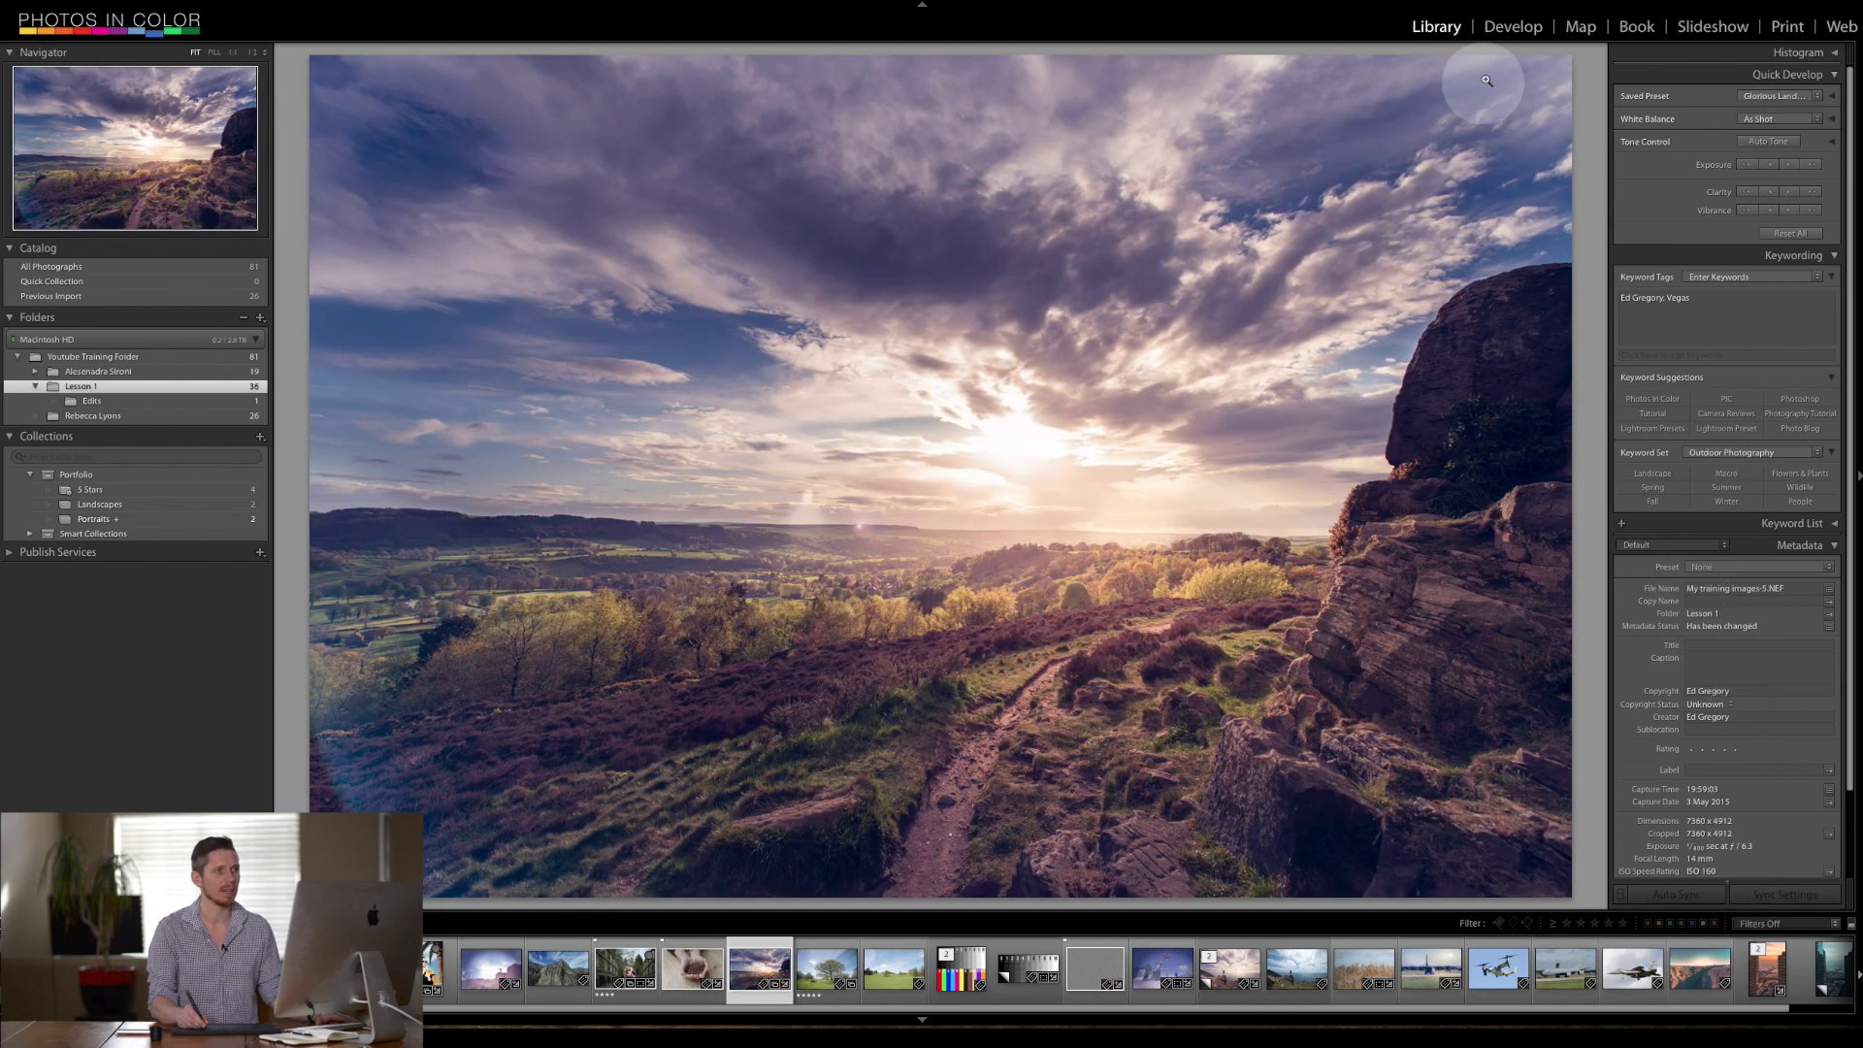
{"action": "left_click", "coordinate": [1516, 30]}
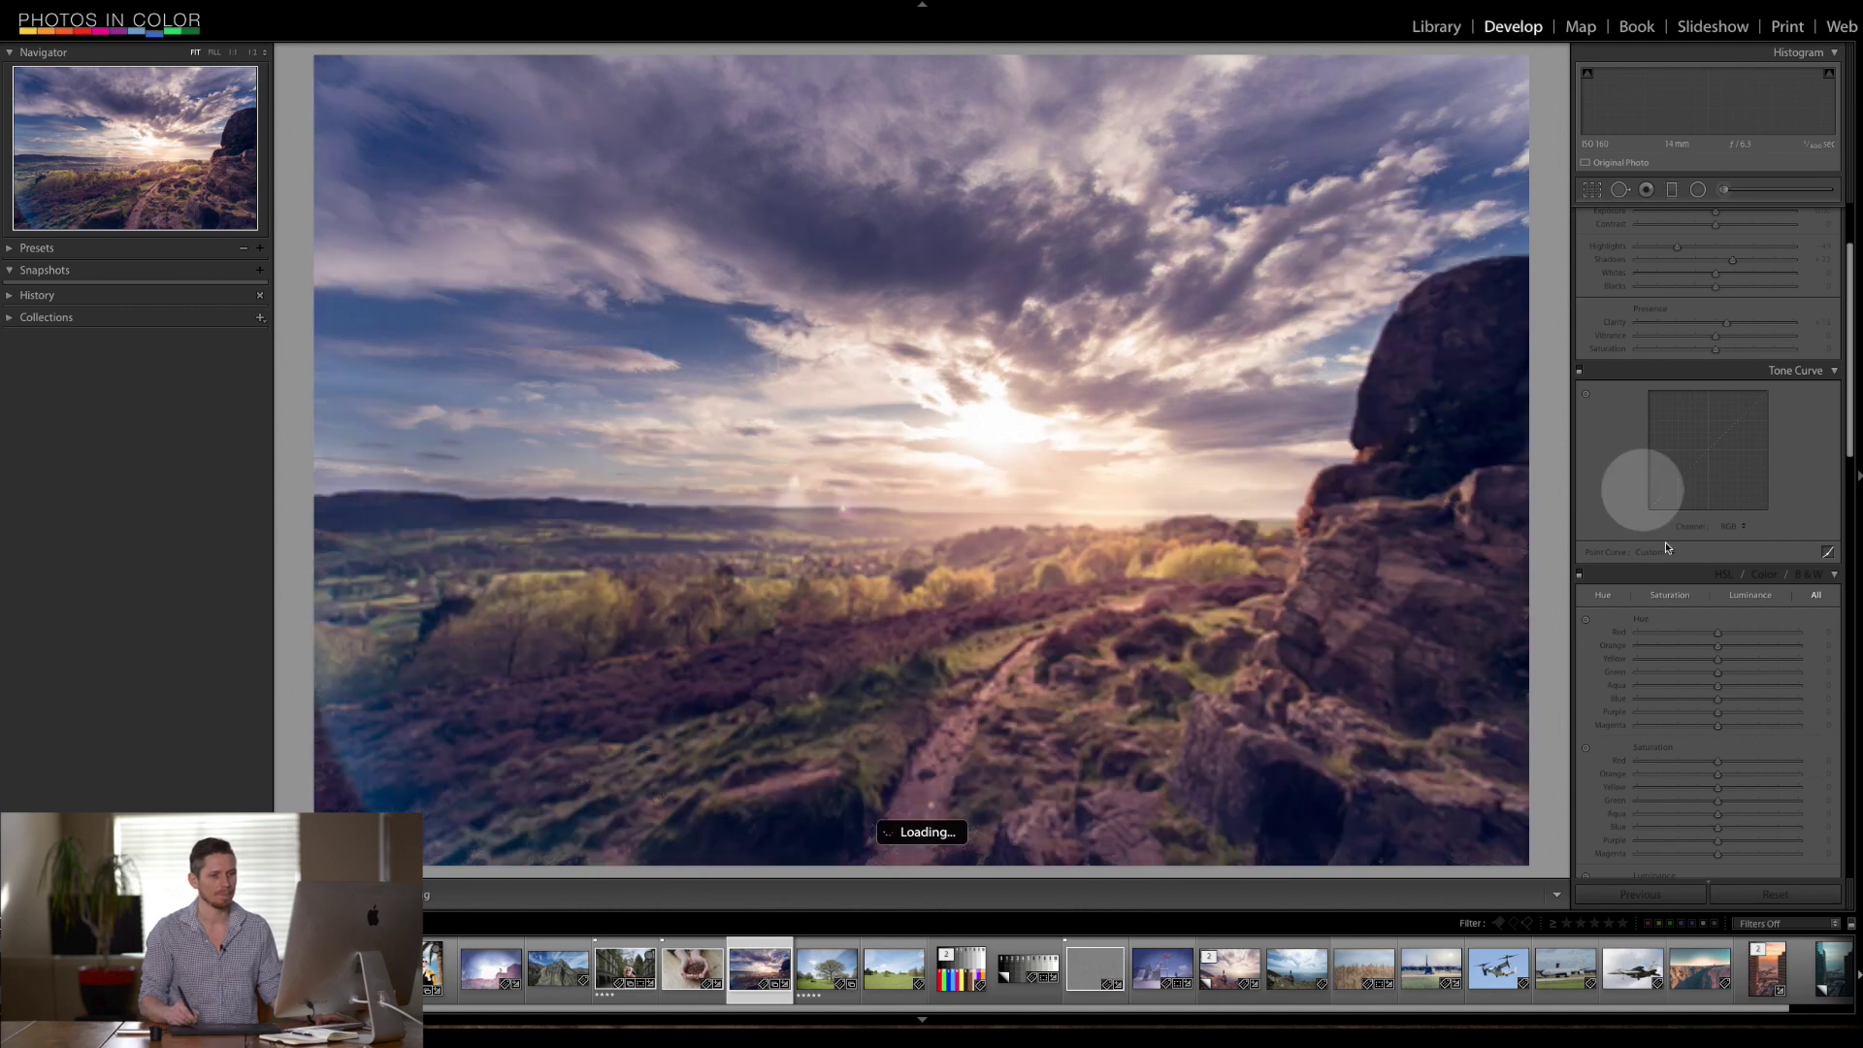
Step: Reset the sunset landscape, then show the cliff-and-sea photo's Radial Filter settings
{"action": "left_click", "coordinate": [1775, 896]}
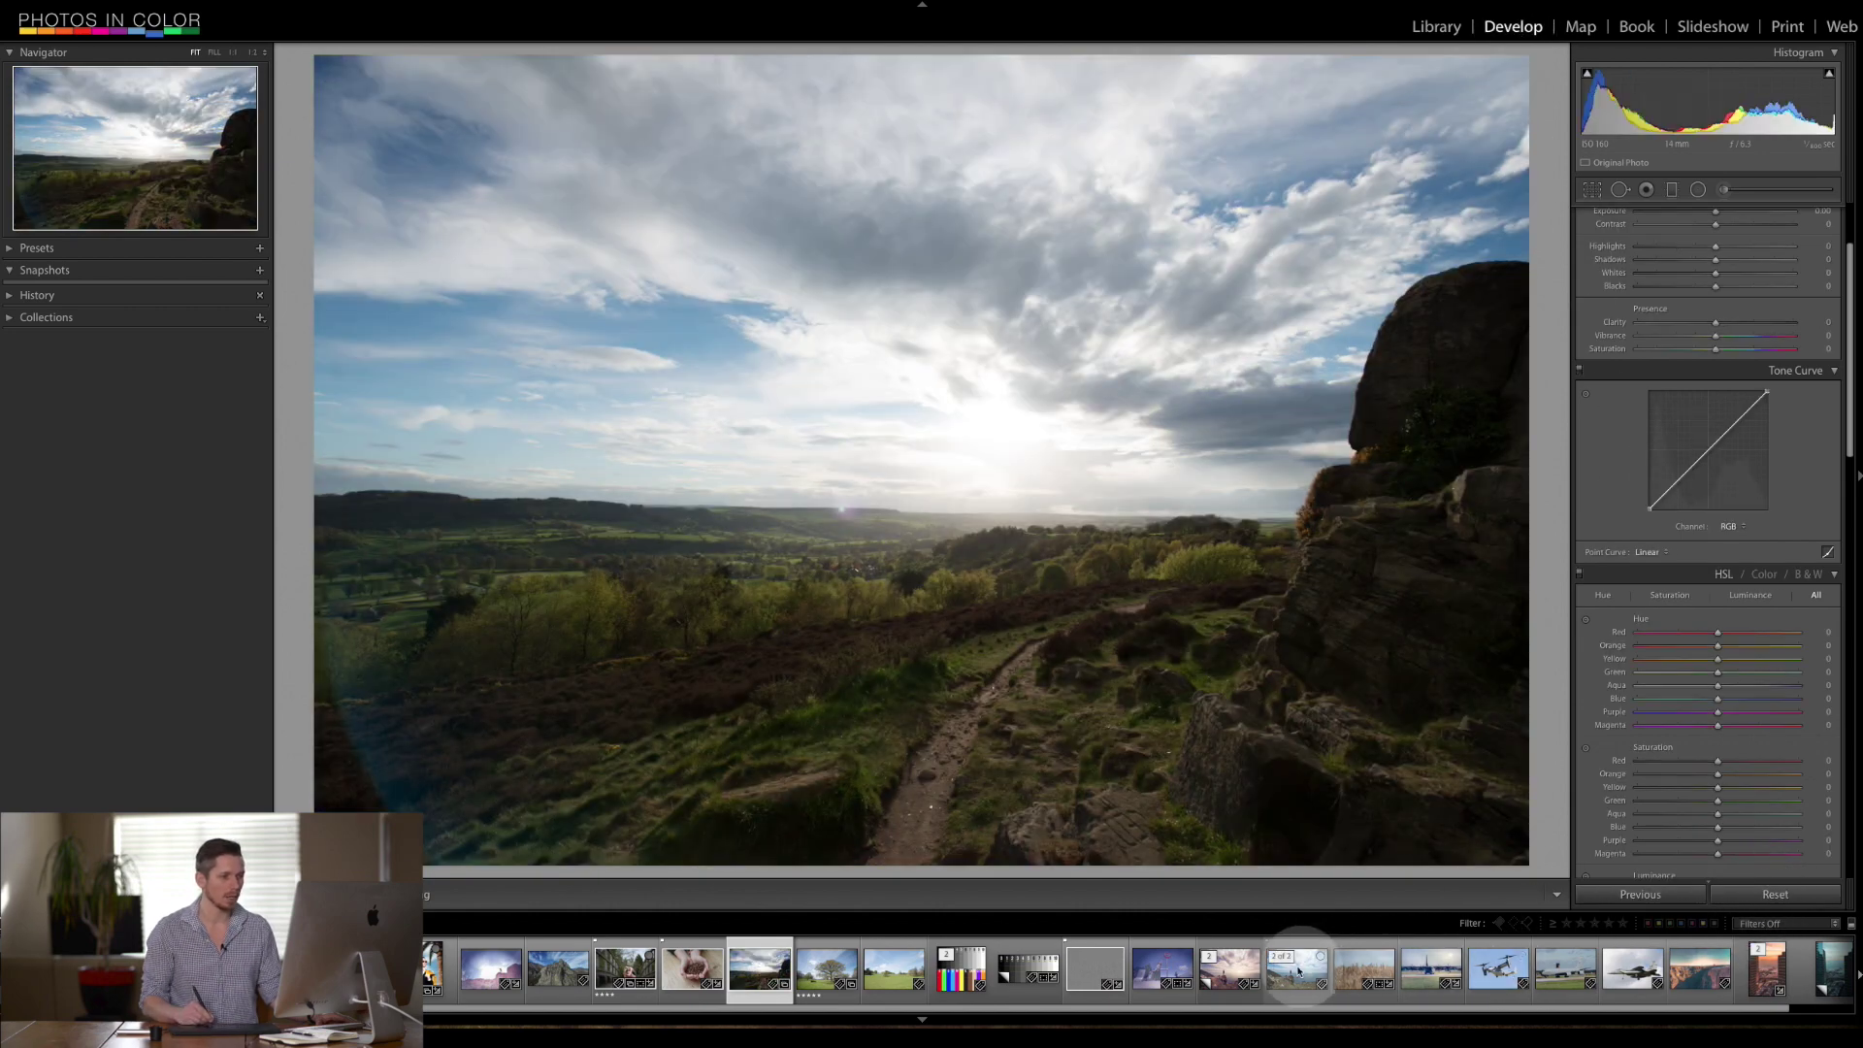
{"action": "left_click", "coordinate": [1231, 969]}
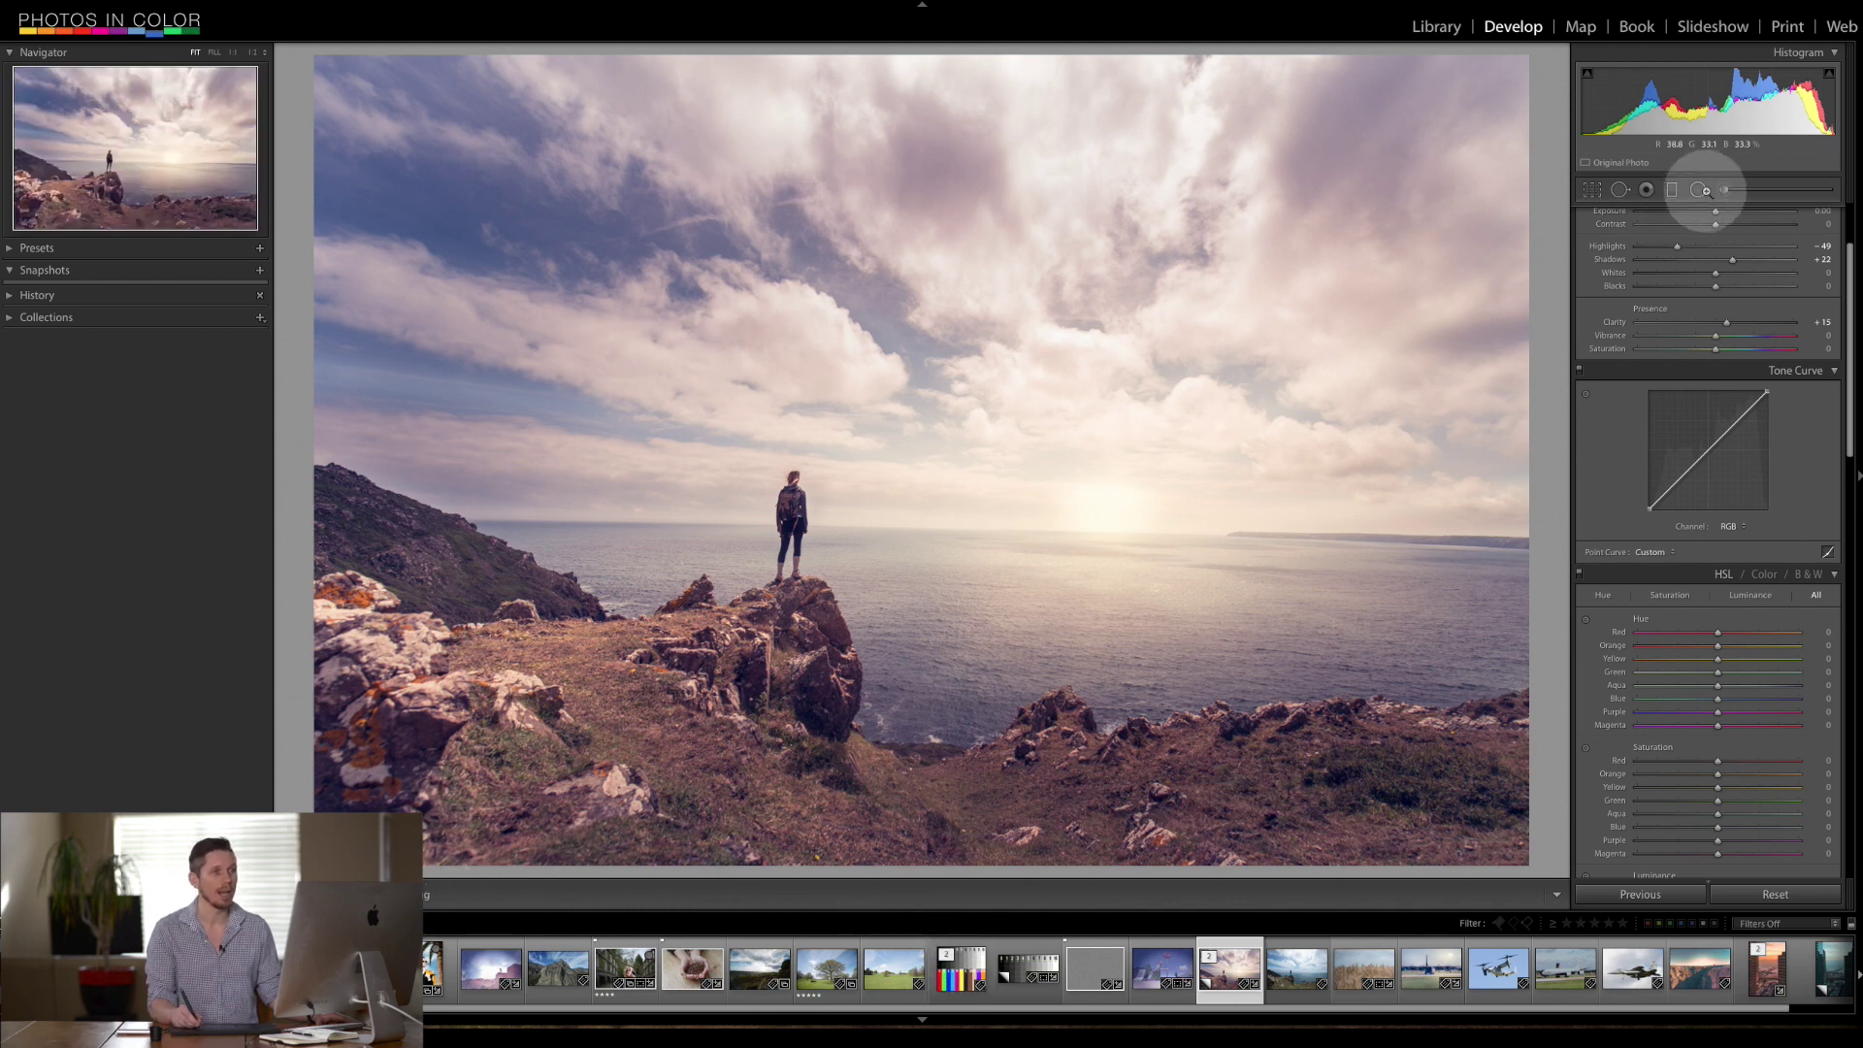
{"action": "left_click", "coordinate": [1697, 189]}
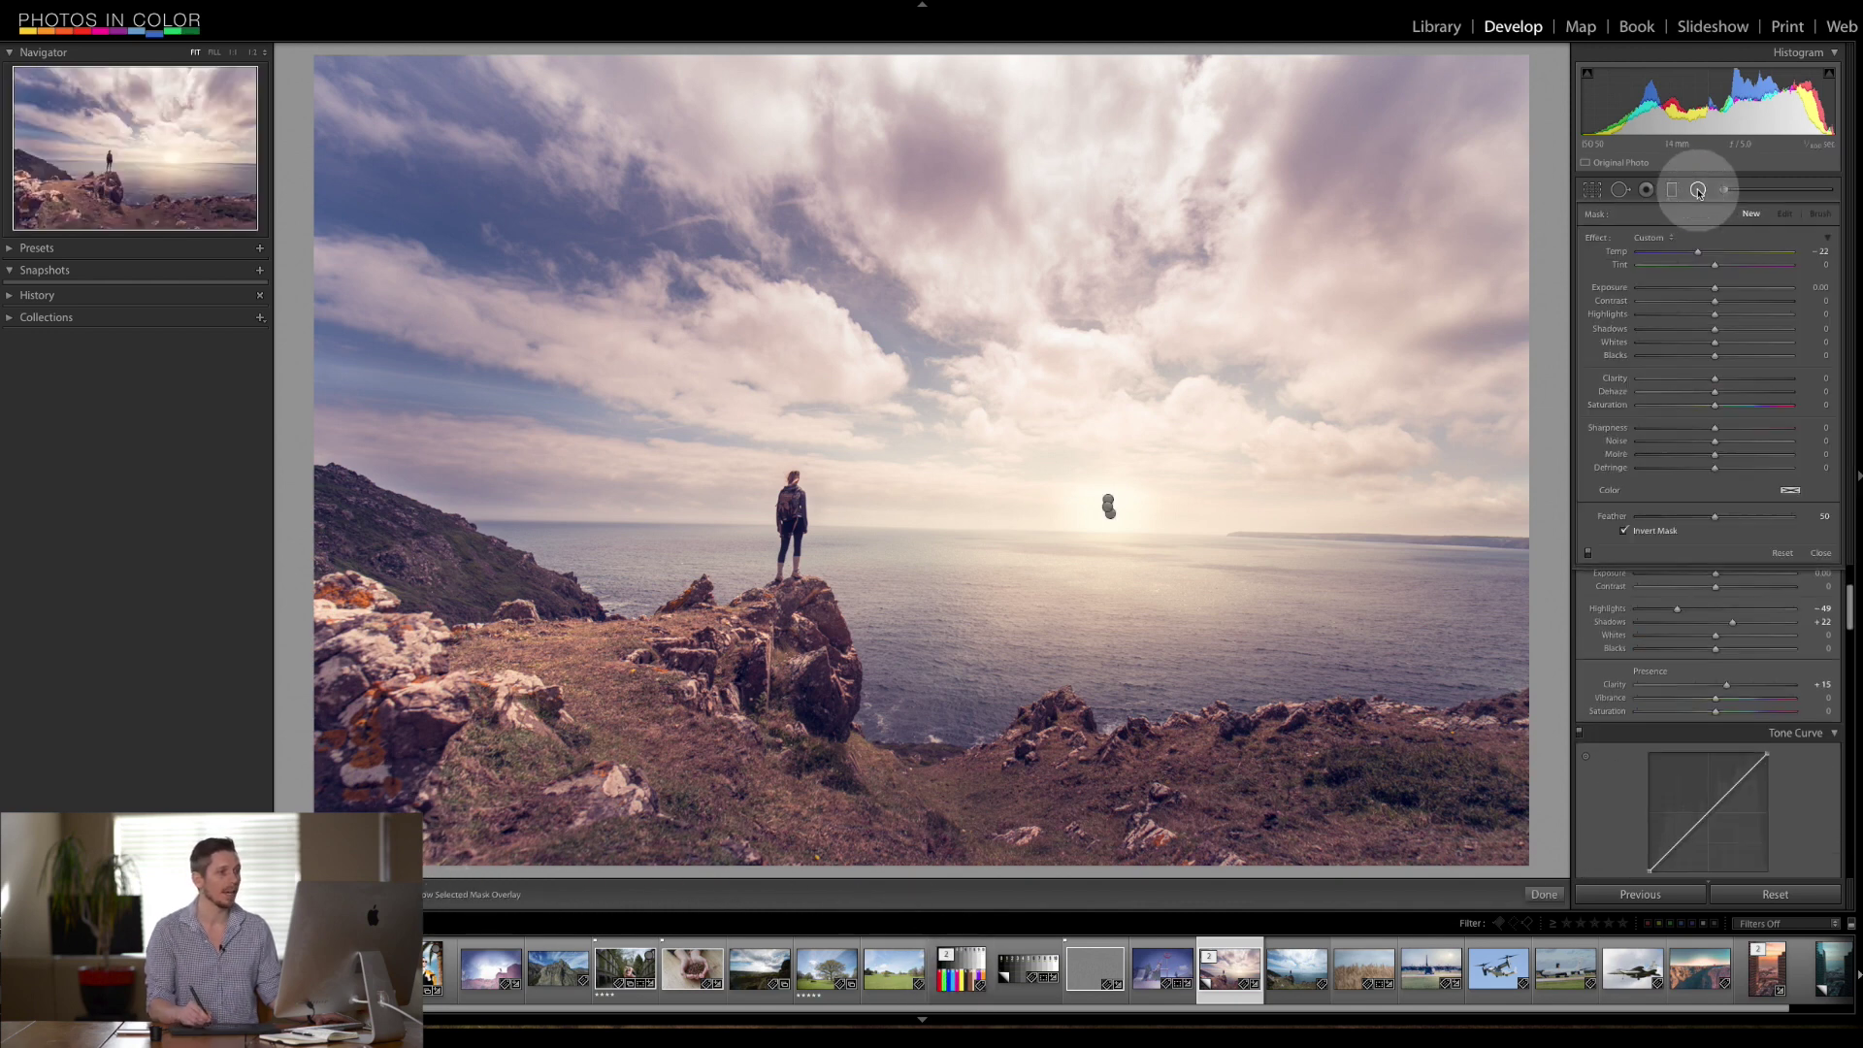
Step: Reveal the cliff photo's radial filter area and its brushed sky-and-sea ray adjustment
{"action": "left_click", "coordinate": [1107, 505]}
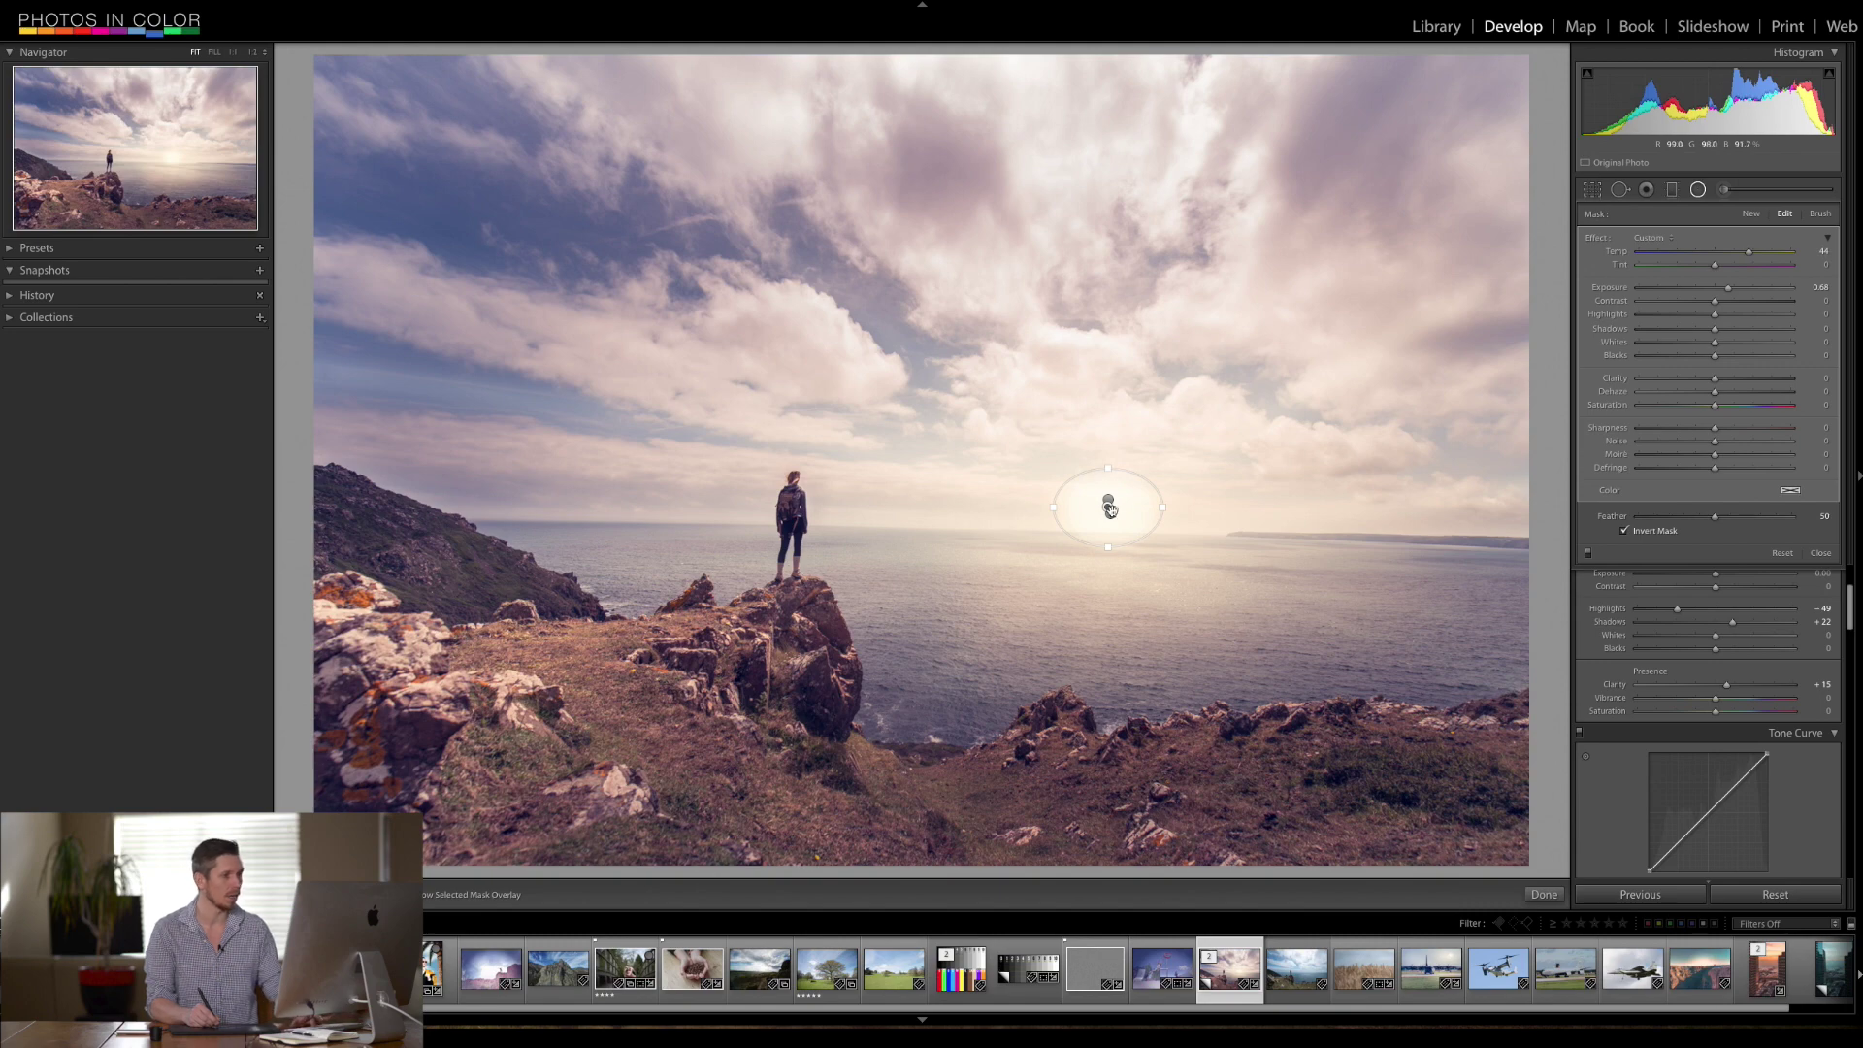
{"action": "key", "text": "ctrl+z"}
{"action": "key", "text": "ctrl+z"}
{"action": "key", "text": "ctrl+z"}
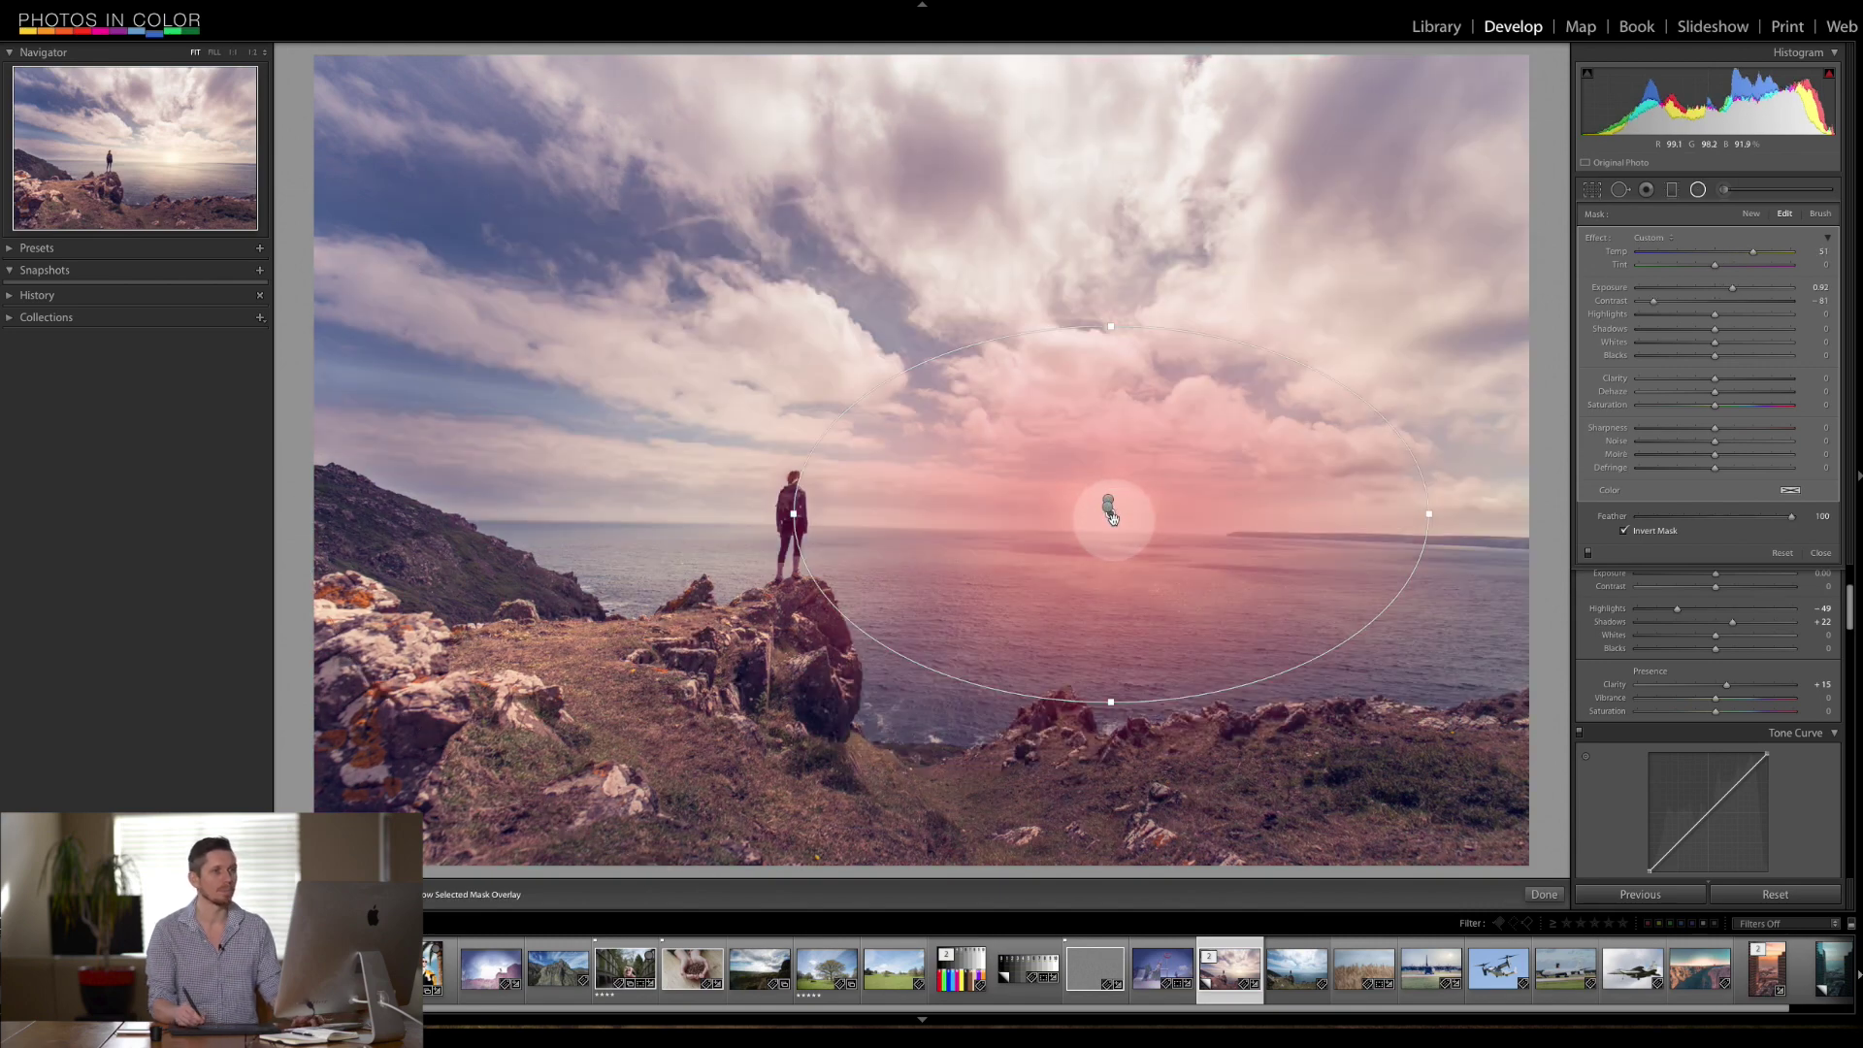
{"action": "left_click", "coordinate": [1725, 190]}
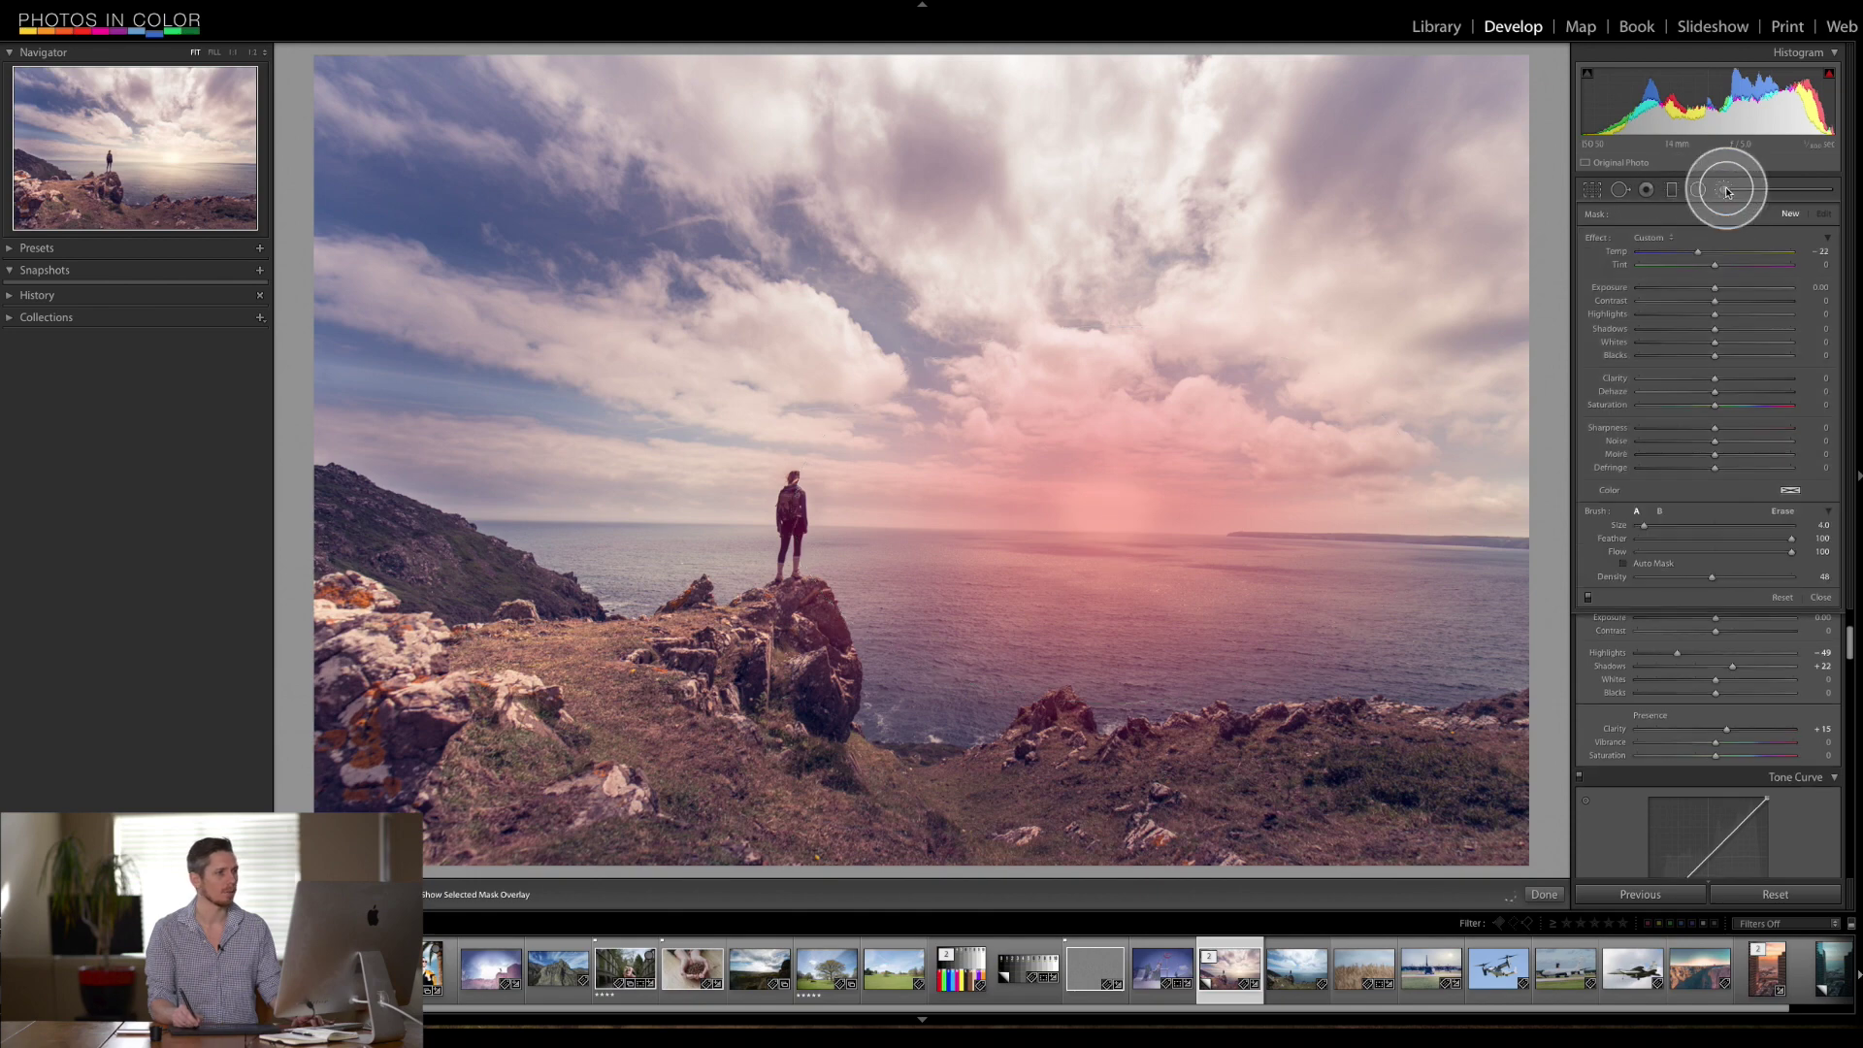
{"action": "left_click", "coordinate": [1102, 537]}
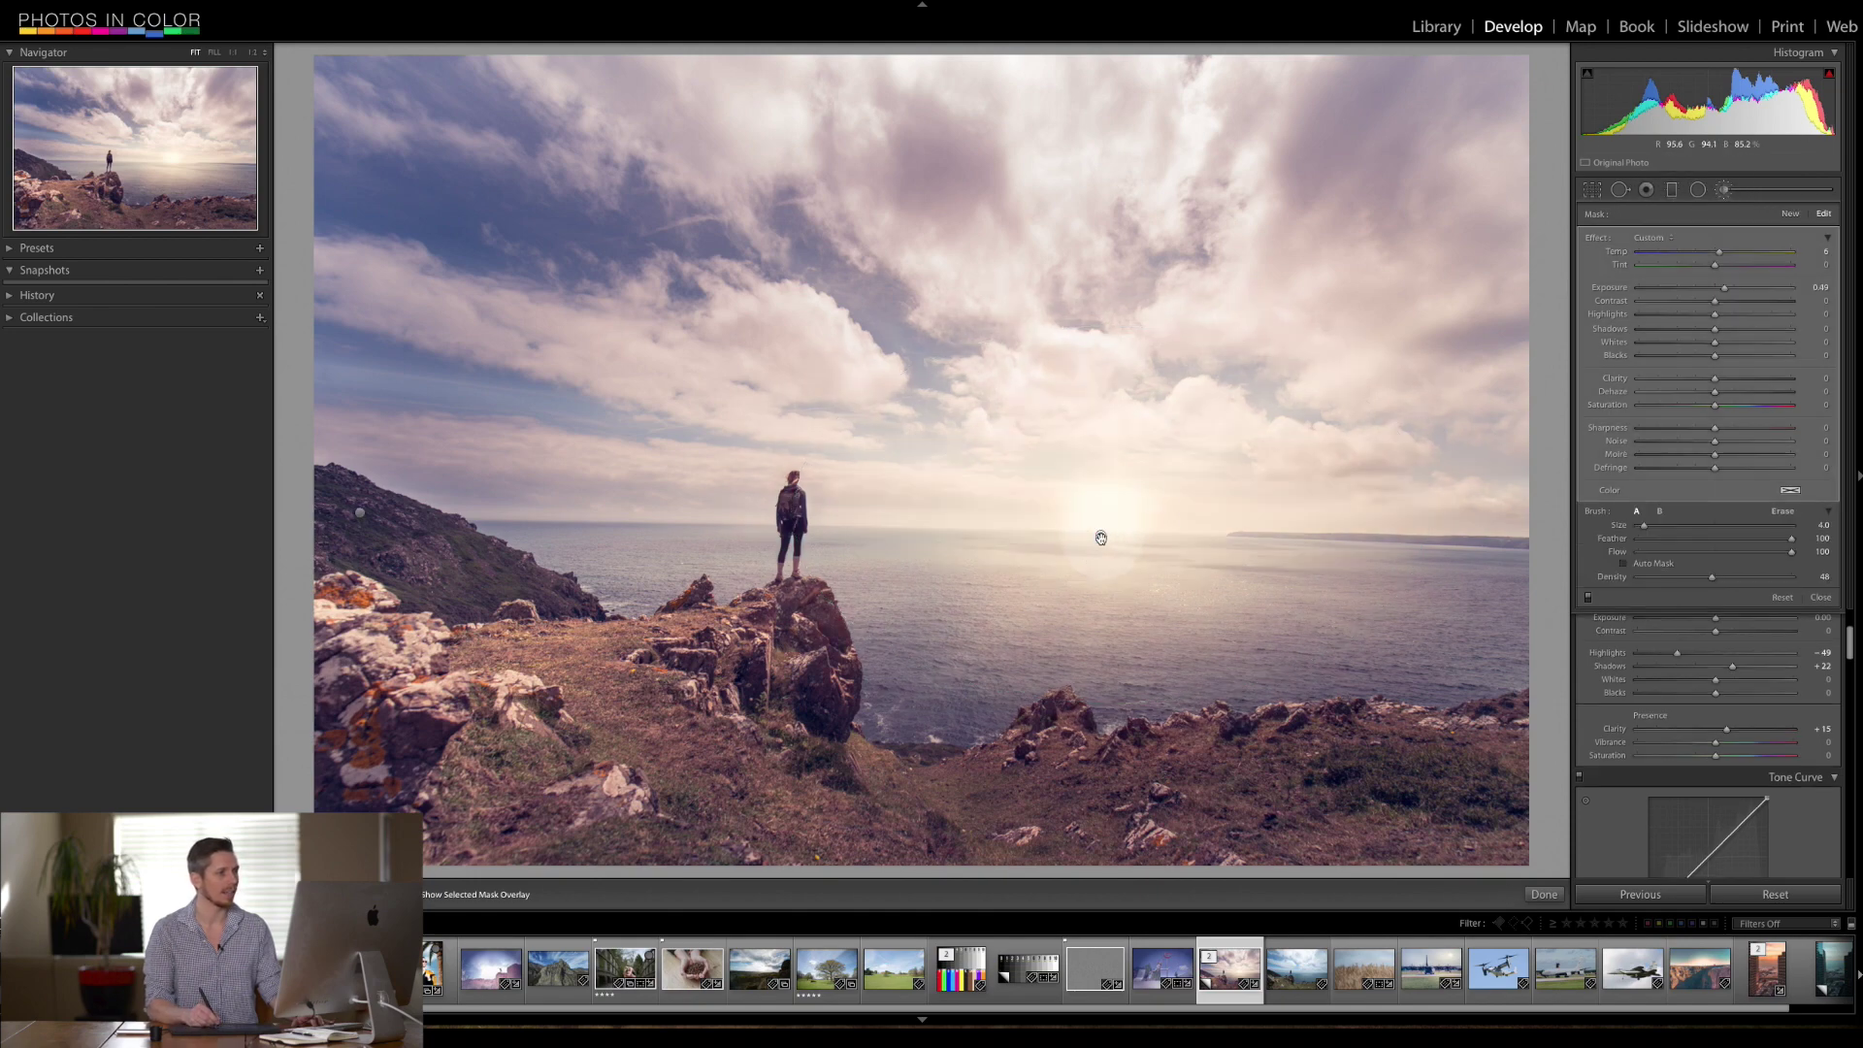
{"action": "key", "text": "o"}
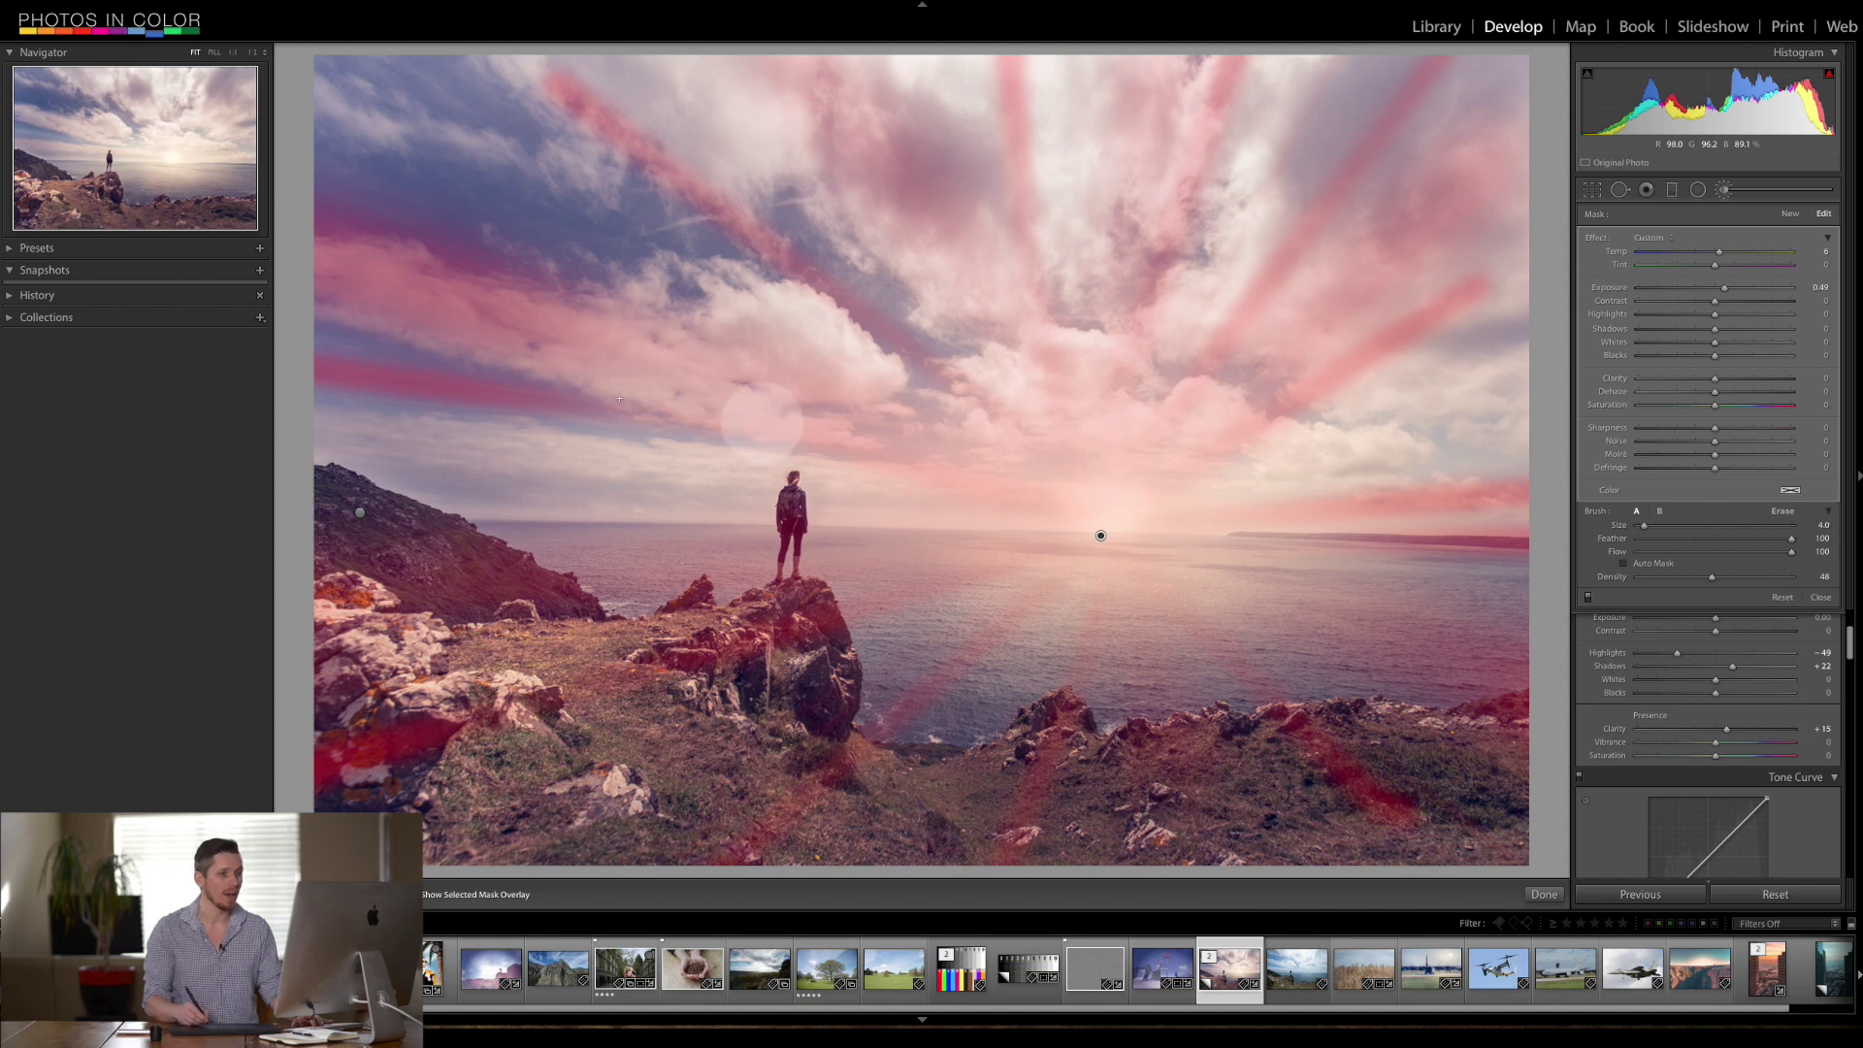
Step: Scroll the filmstrip and close the local adjustment tools
{"action": "left_click_drag", "start_coordinate": [1553, 1010], "coordinate": [1505, 1009]}
{"action": "mouse_move", "coordinate": [1201, 992]}
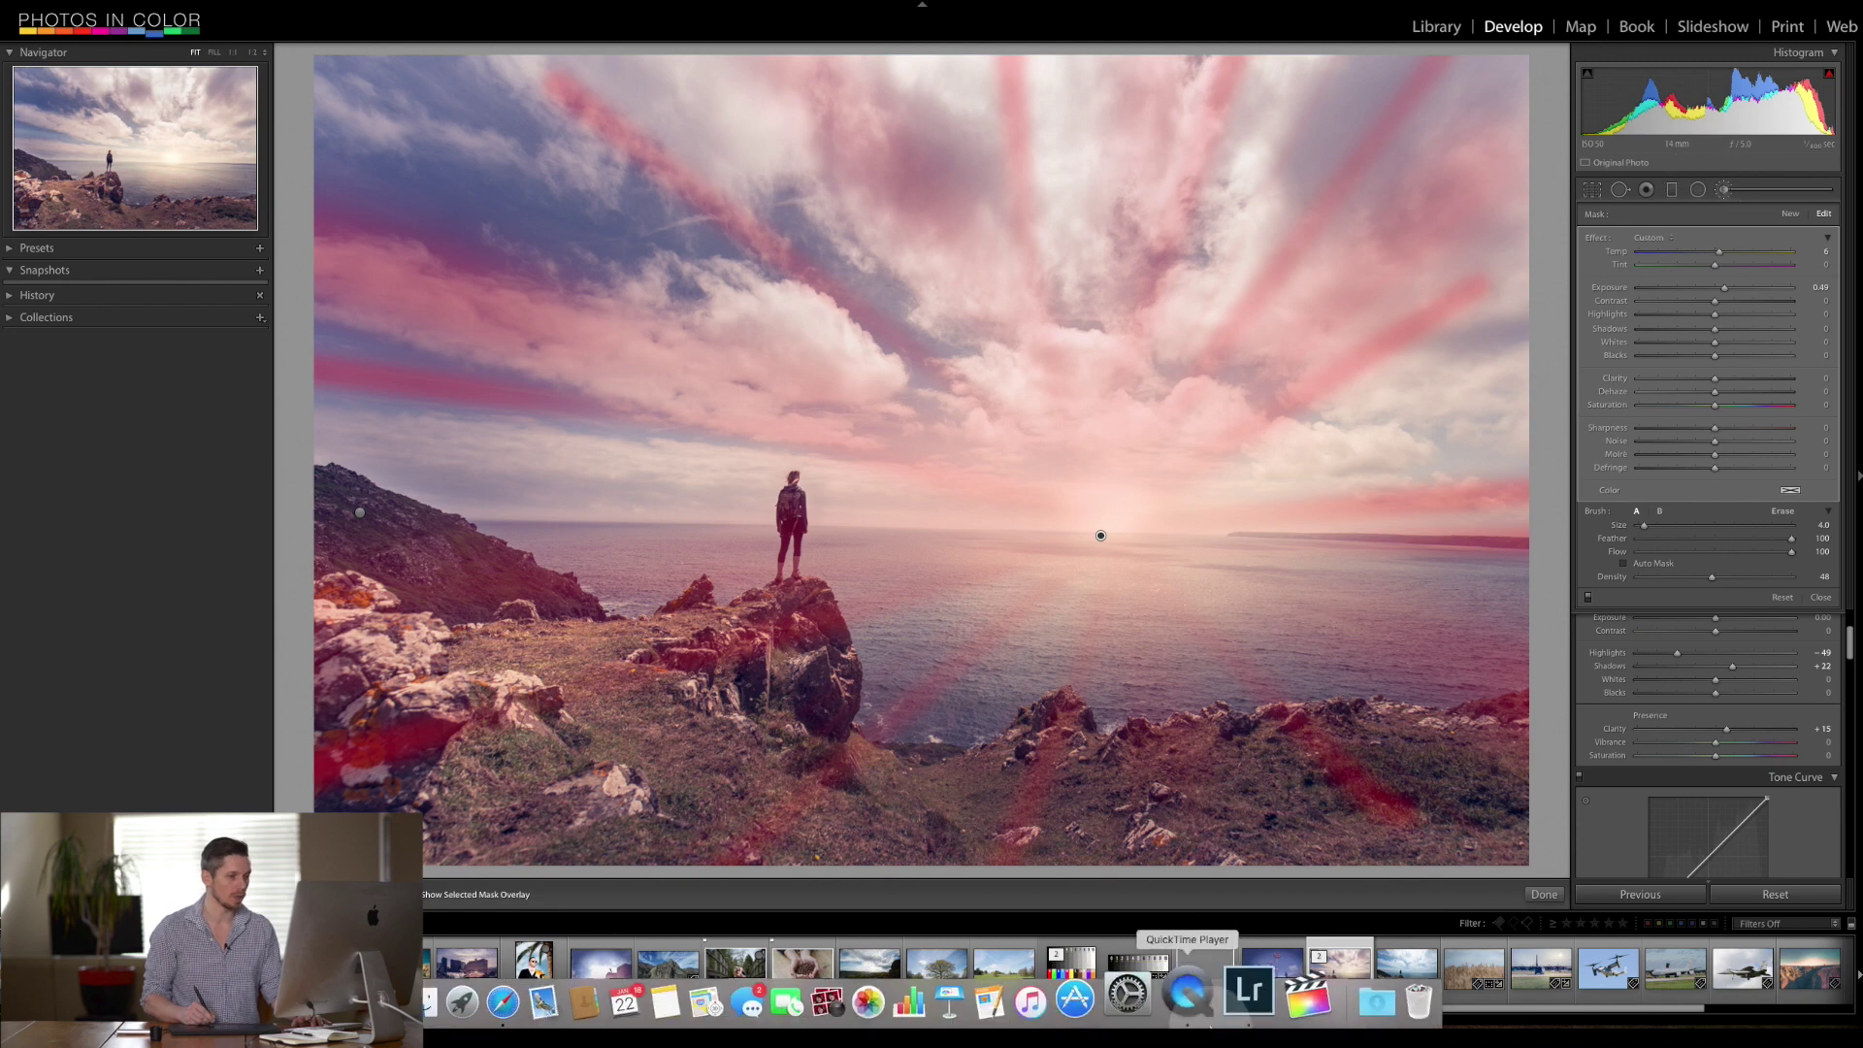
{"action": "left_click_drag", "start_coordinate": [1204, 1009], "coordinate": [1157, 1019]}
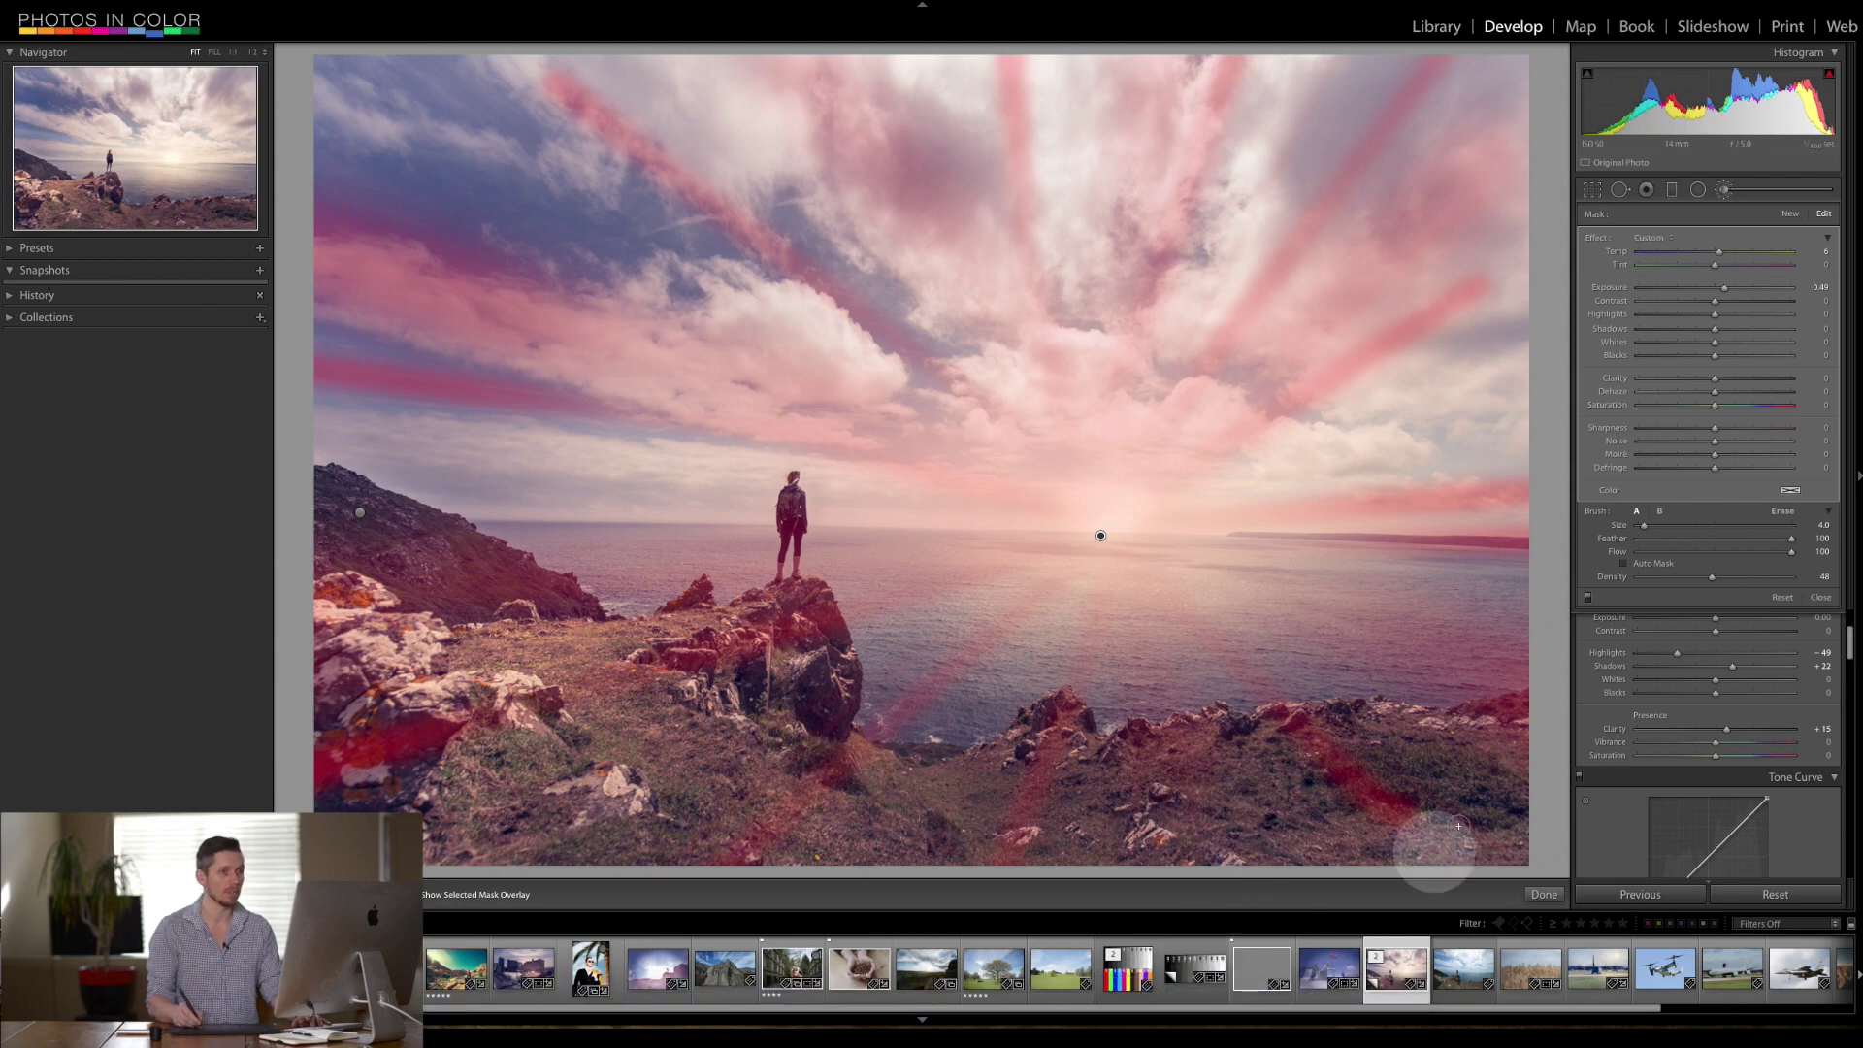
{"action": "left_click", "coordinate": [1725, 190]}
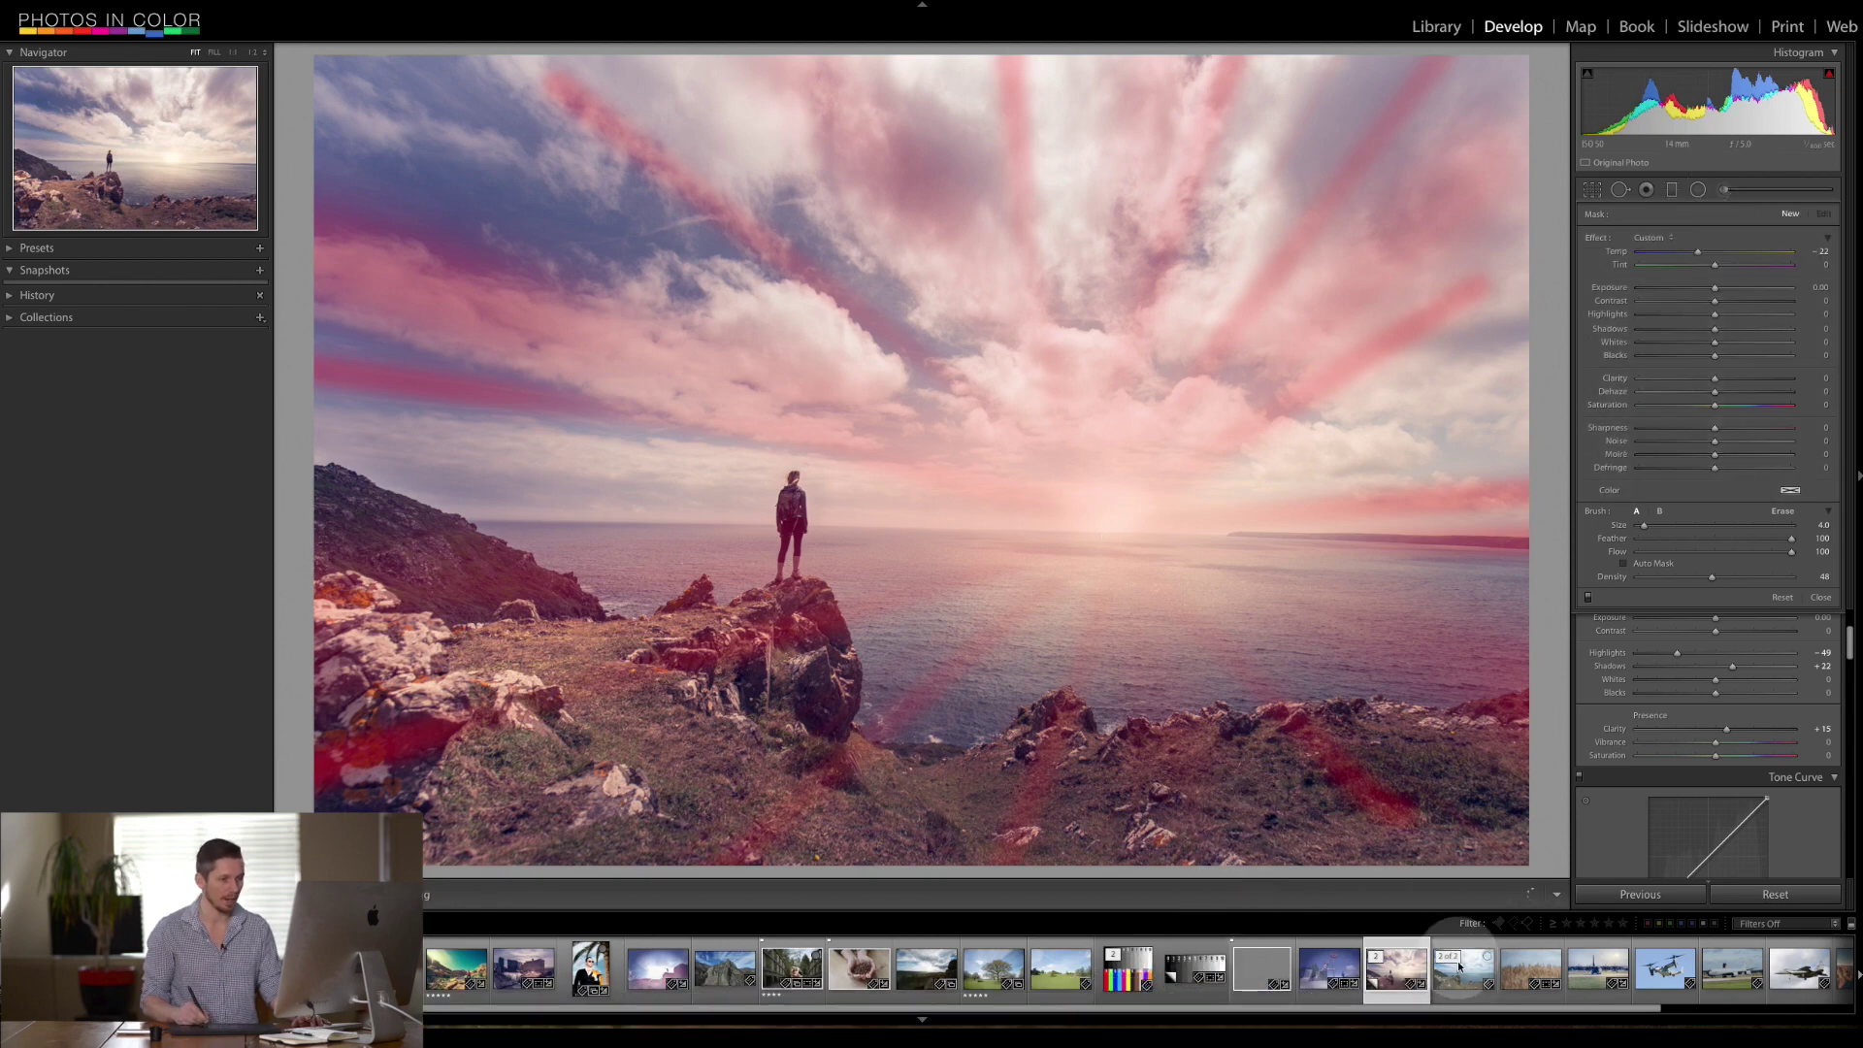
{"action": "key", "text": "k"}
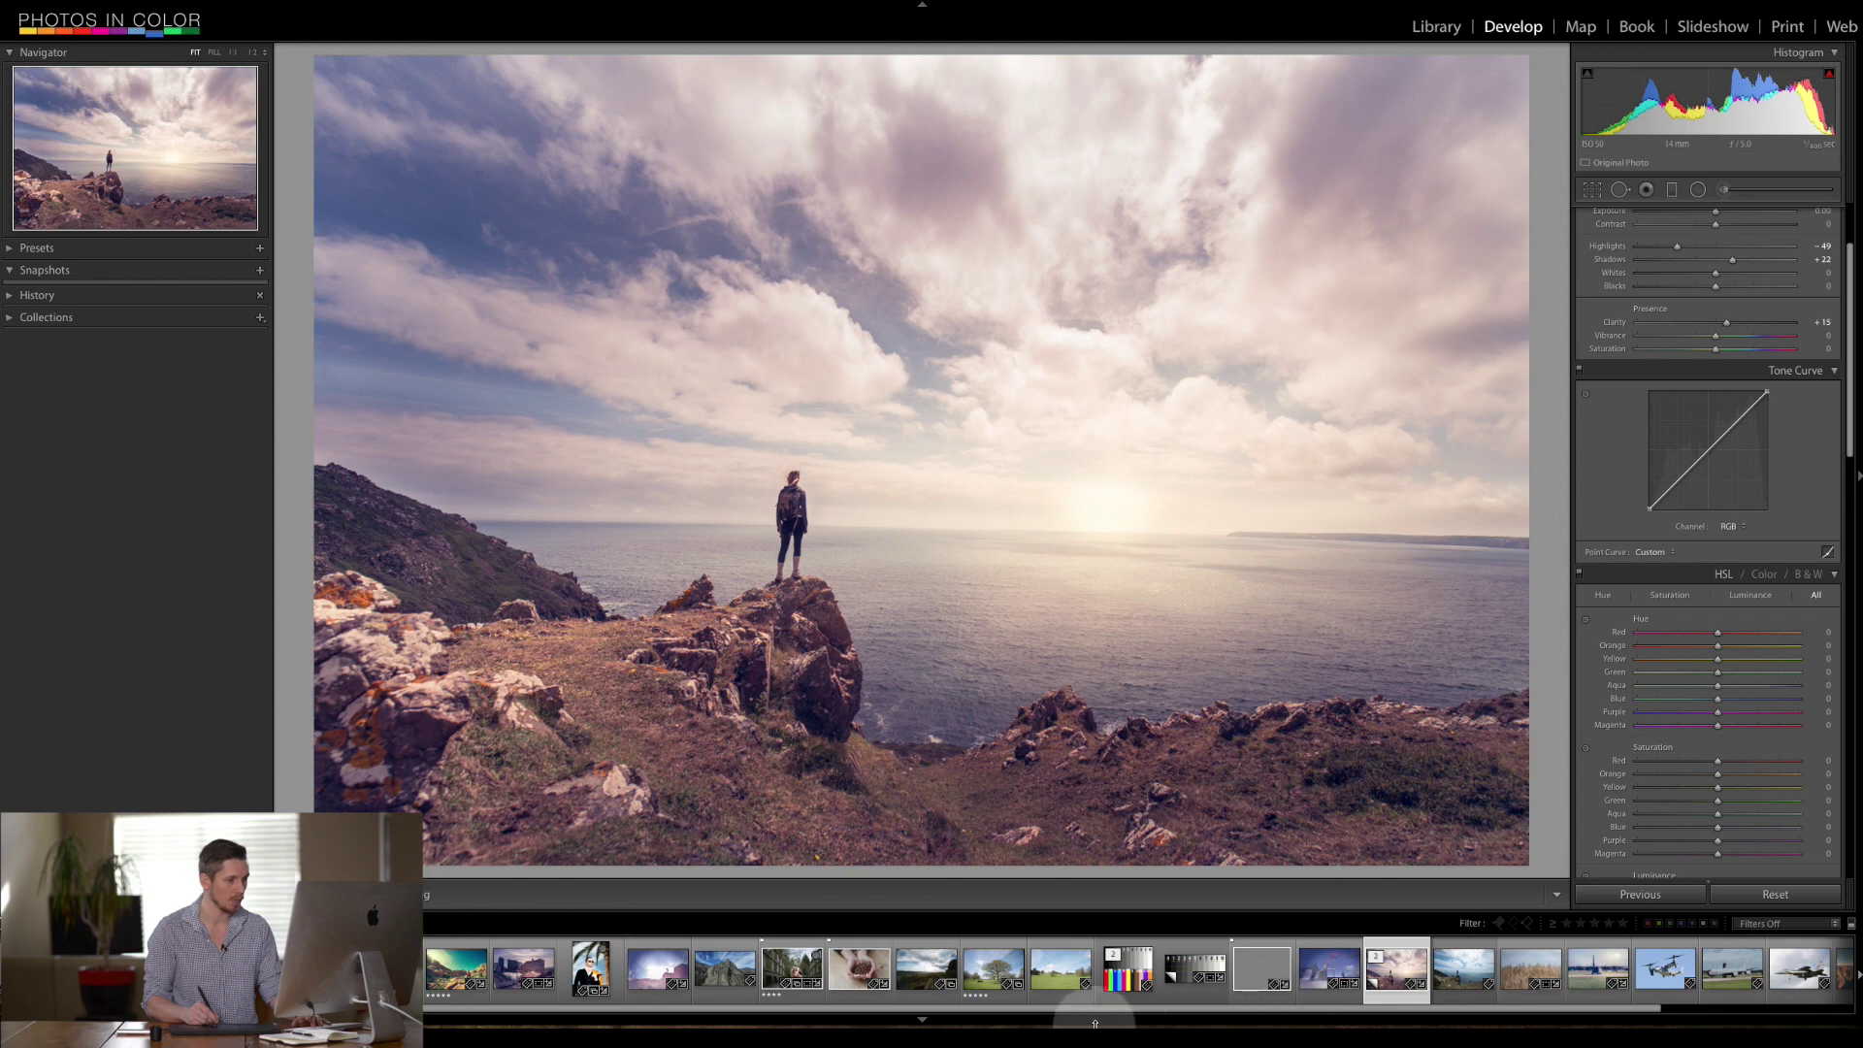
Step: Select the sunset landscape with the cliff photo active and open Synchronize Settings, Brush unticked
{"action": "left_click_drag", "start_coordinate": [1094, 1014], "coordinate": [1019, 1002]}
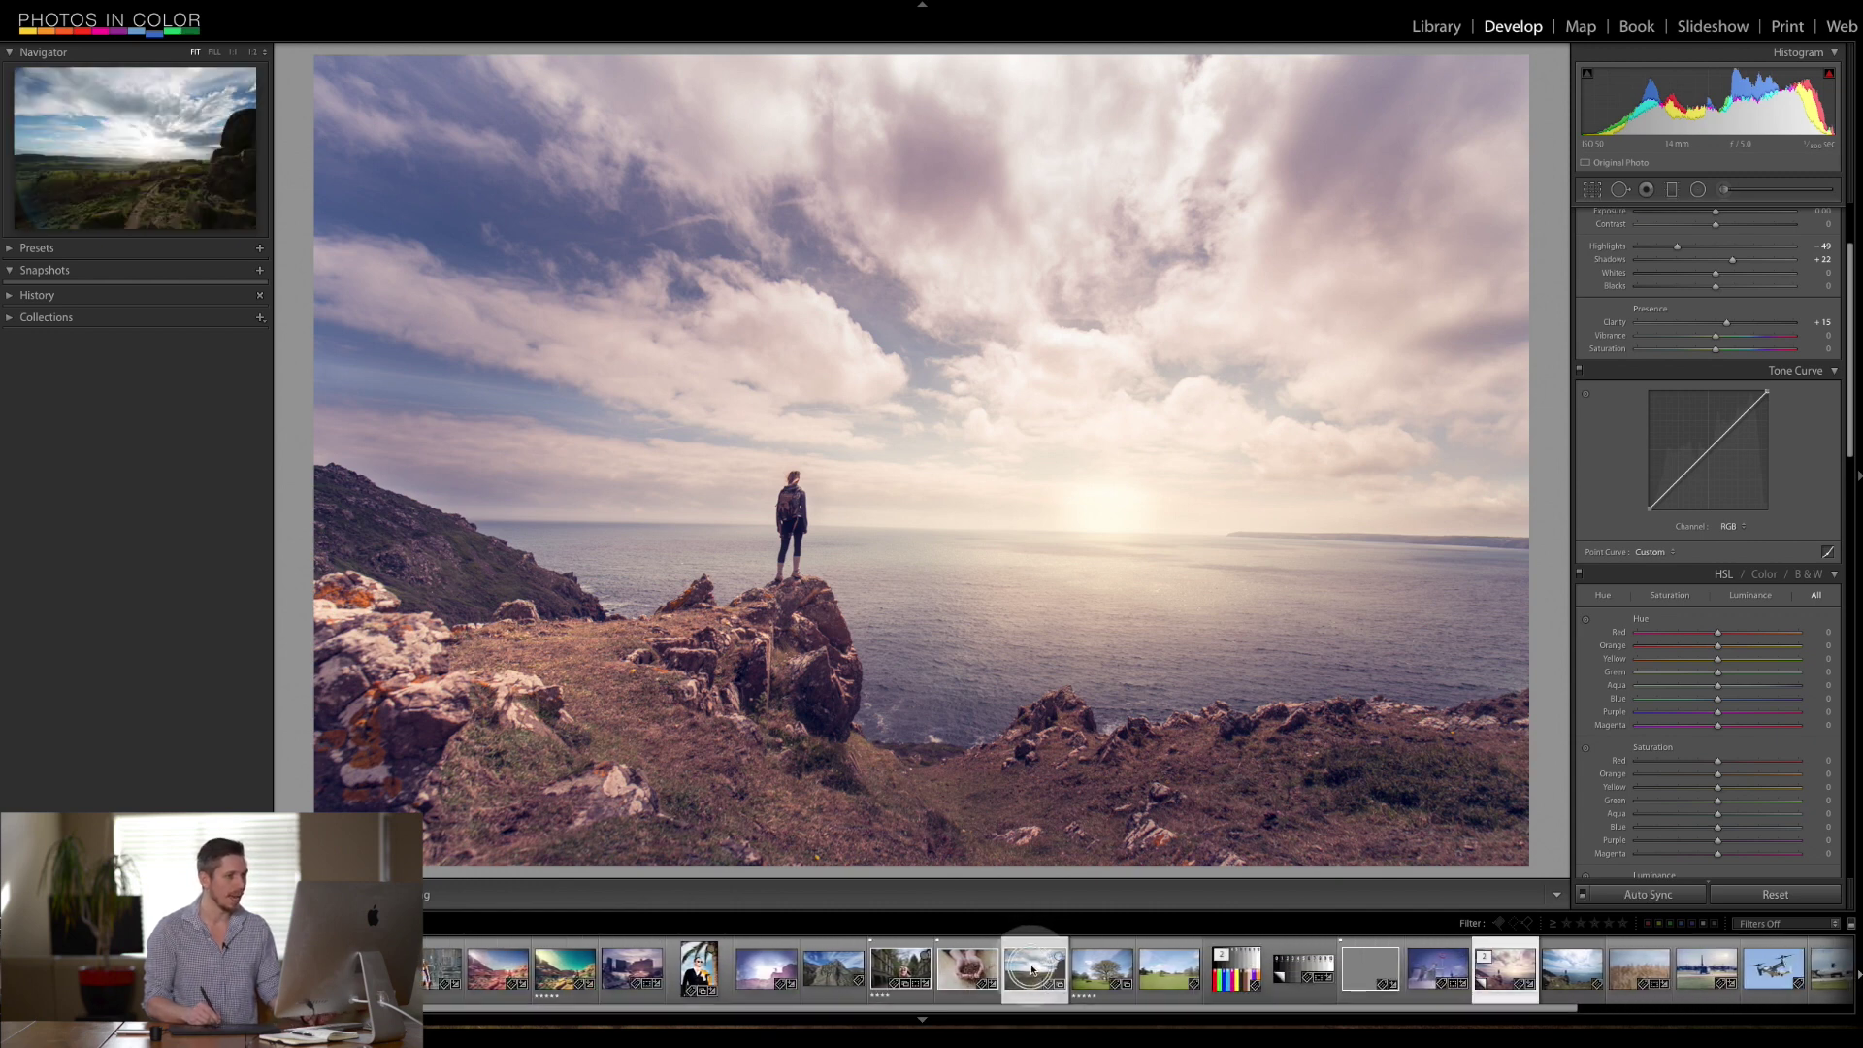
{"action": "left_click", "coordinate": [1035, 972]}
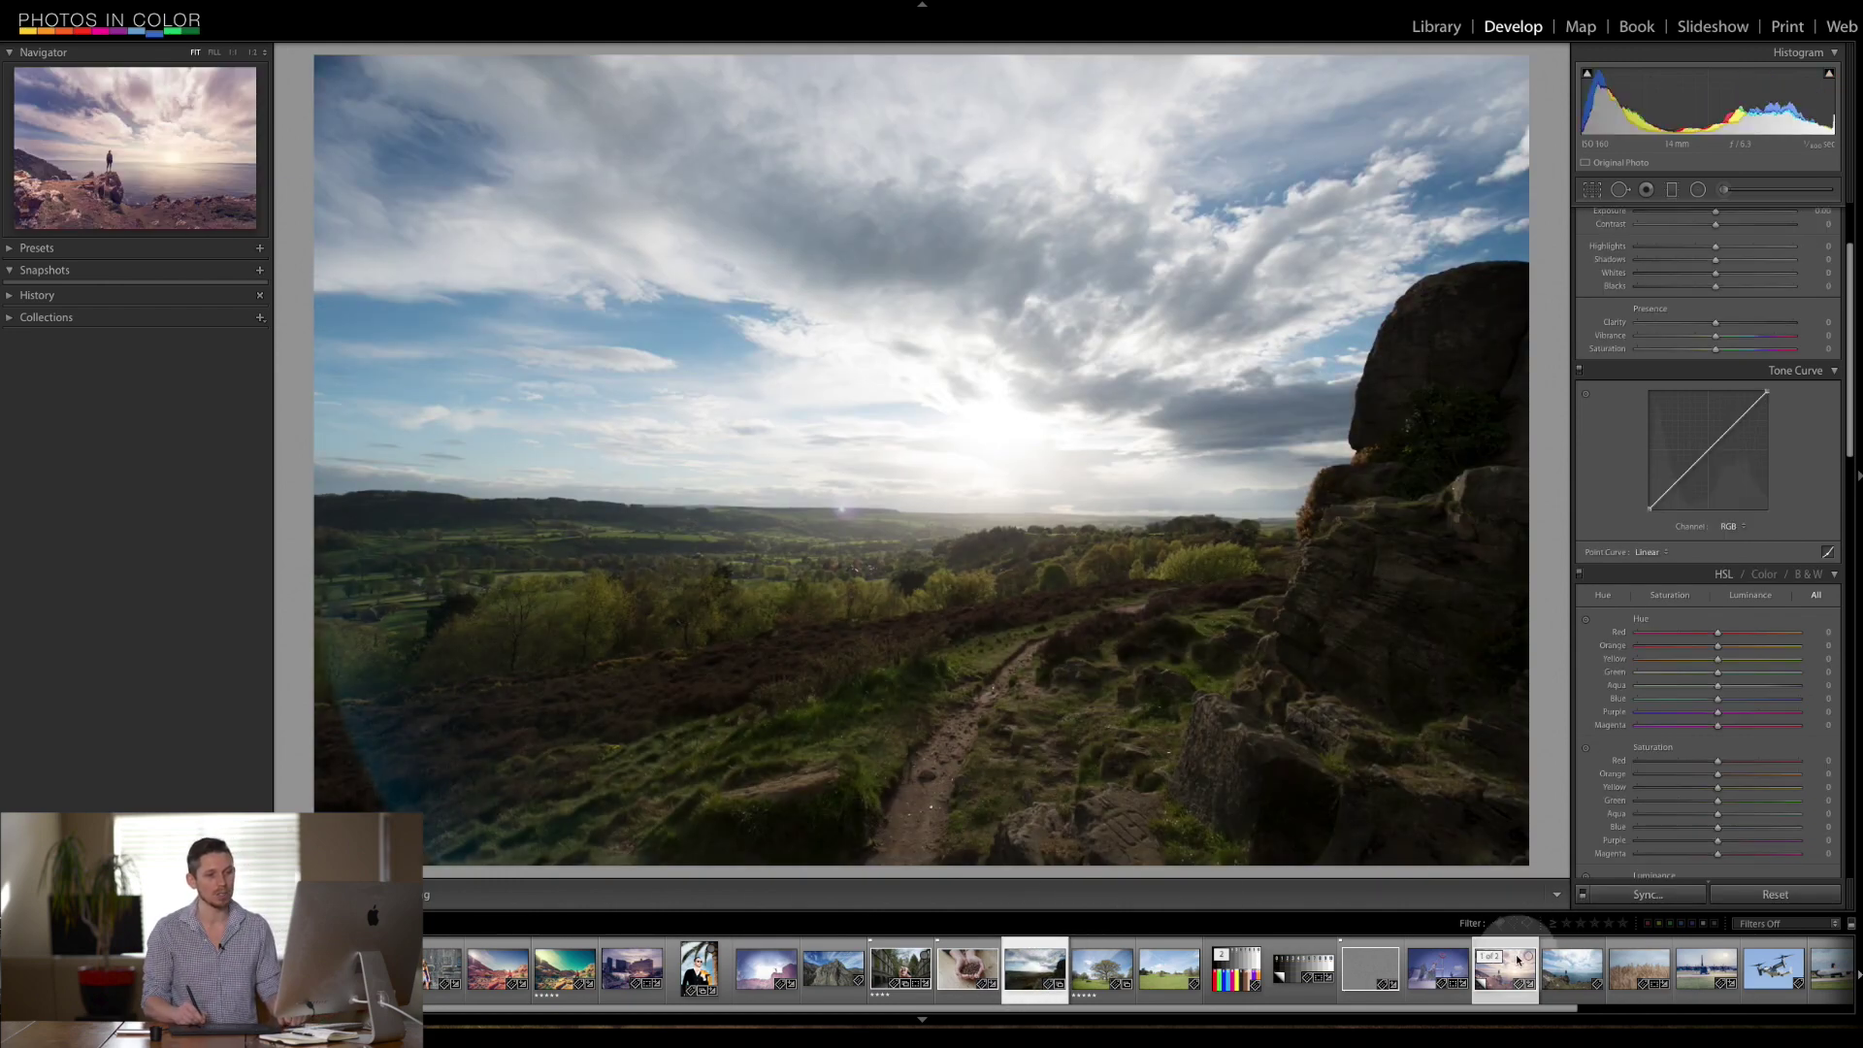
{"action": "left_click", "coordinate": [1507, 979]}
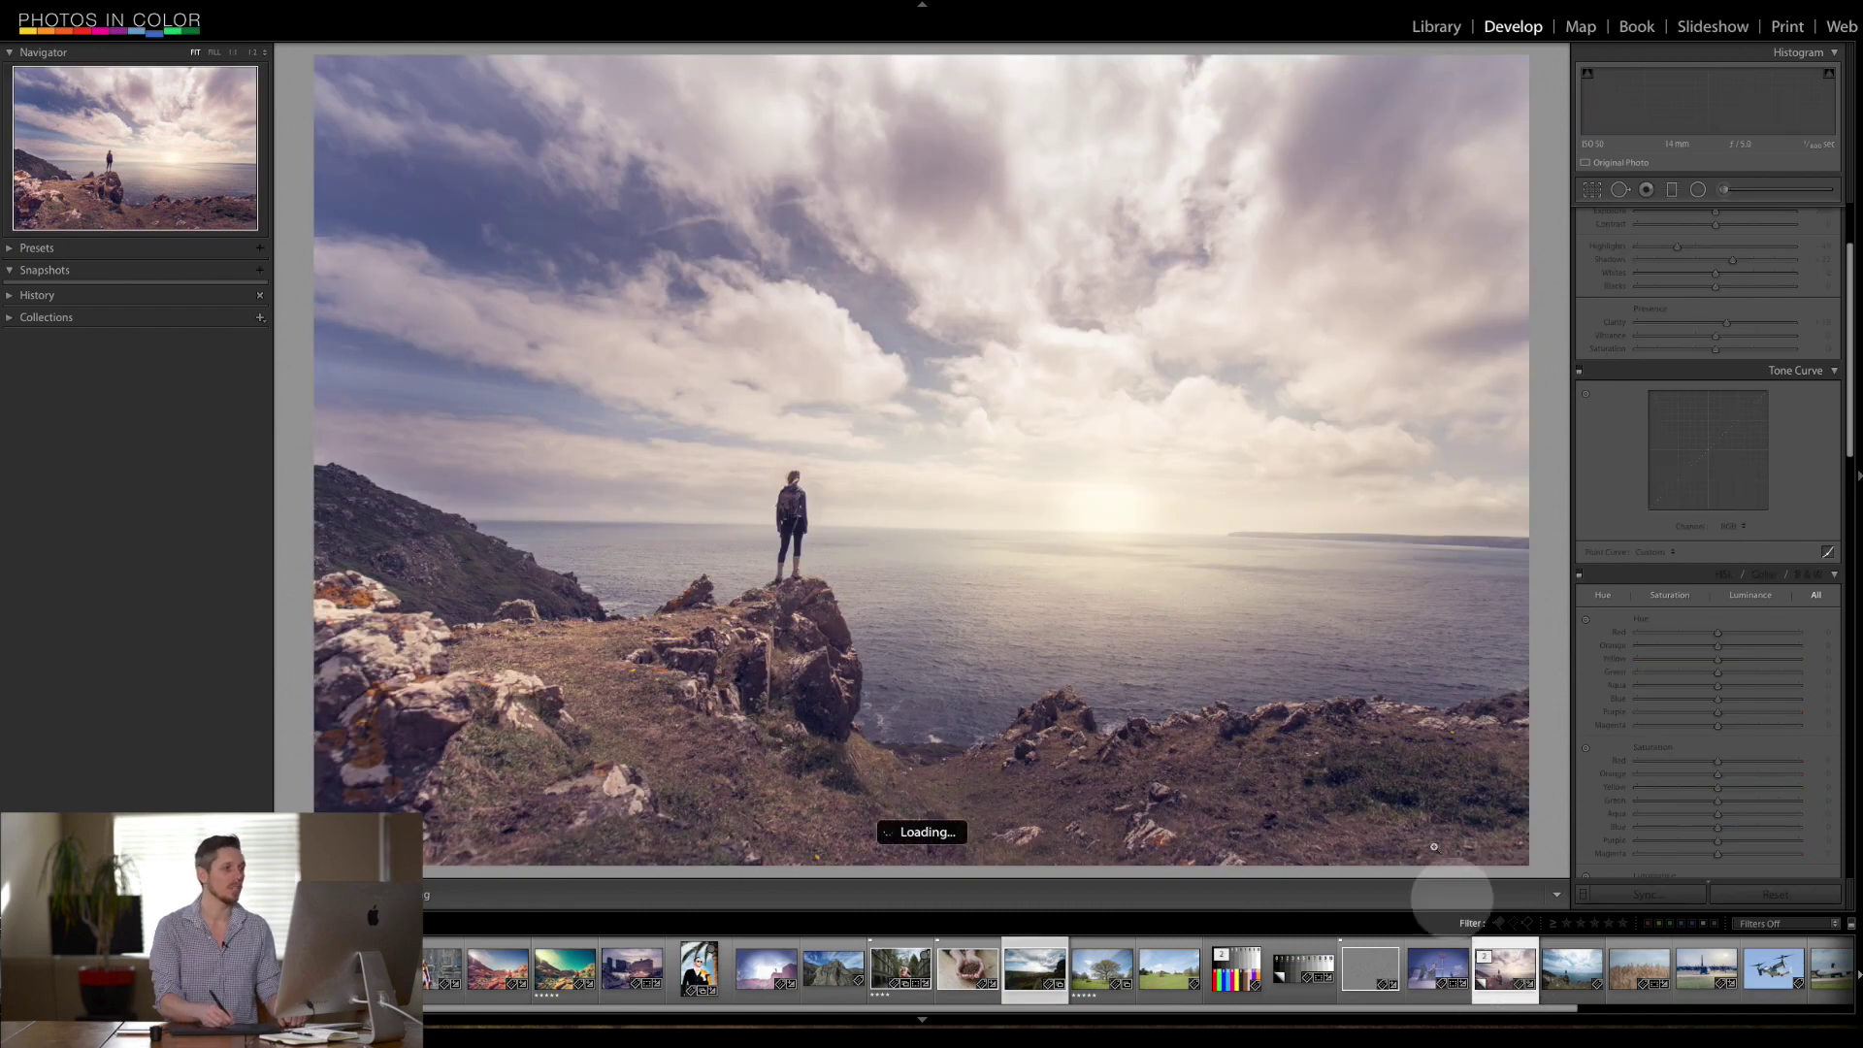
{"action": "left_click", "coordinate": [1654, 895]}
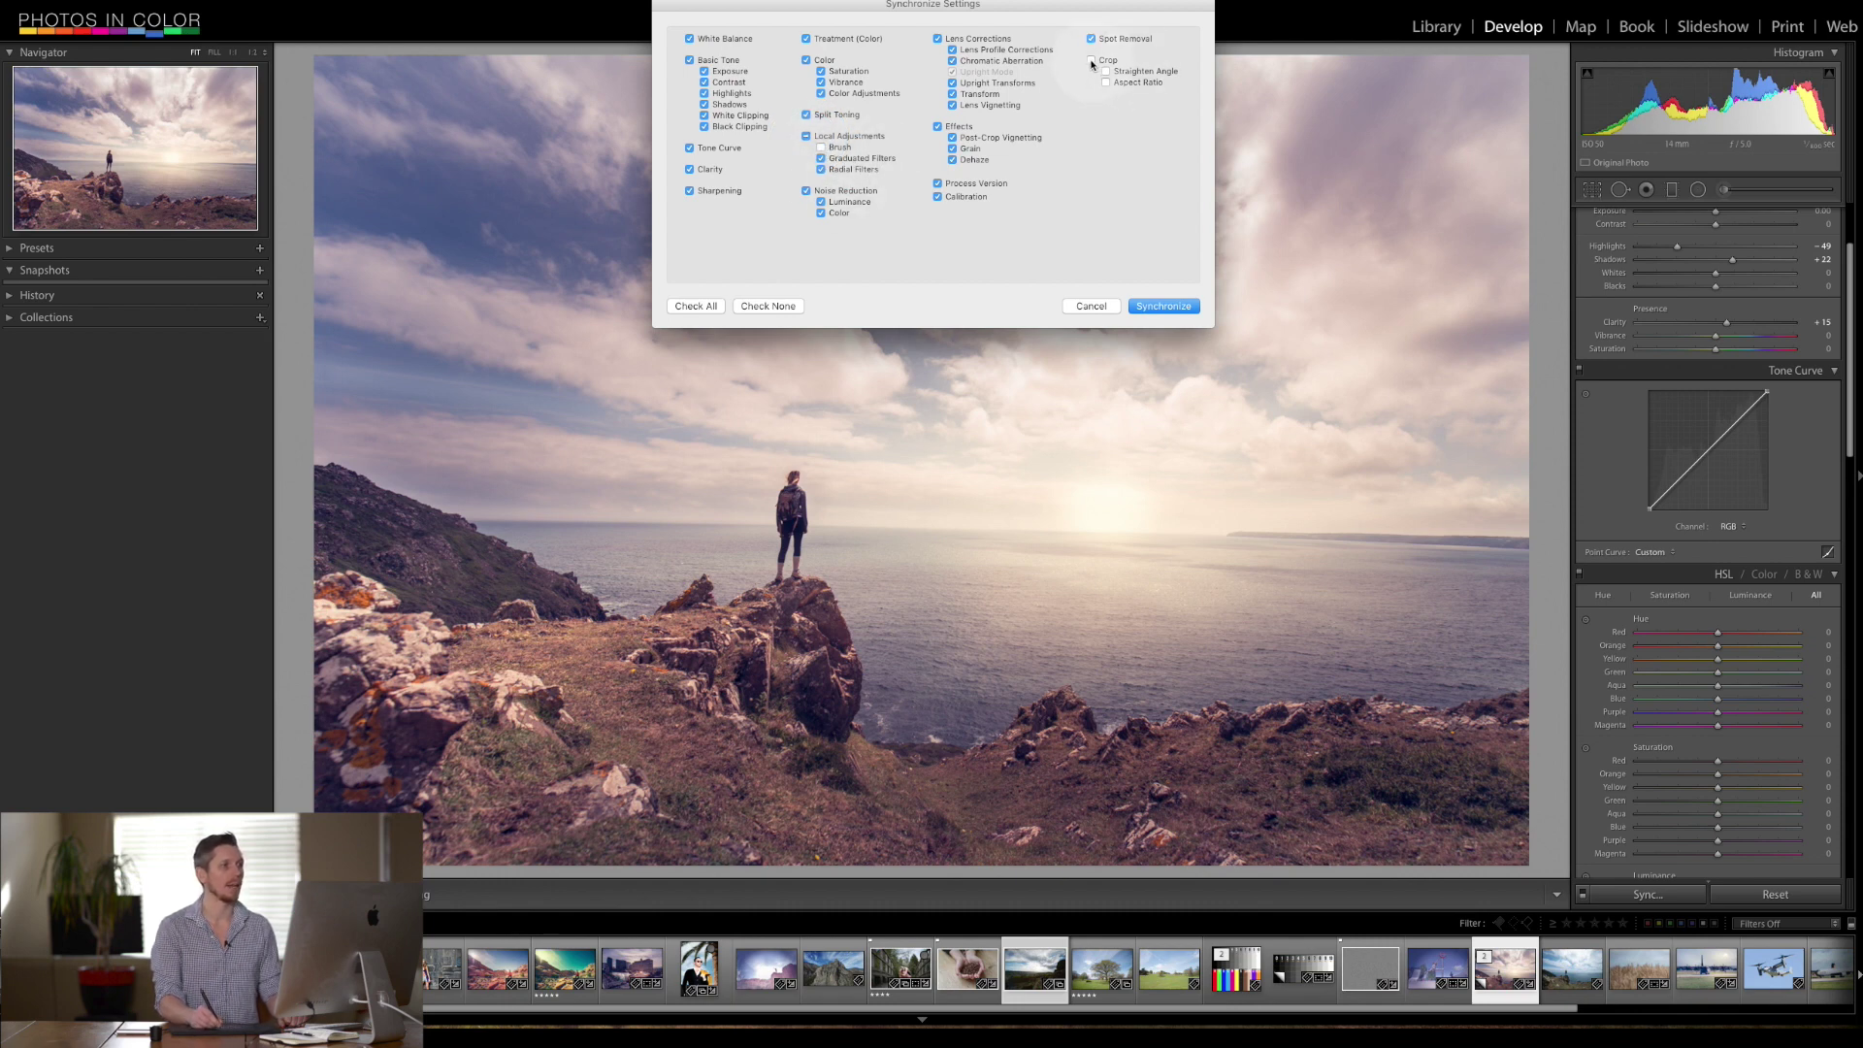
Step: Synchronize onto the landscape, giving it Highlights −49, Shadows +22 and Clarity +15
{"action": "left_click", "coordinate": [1174, 307]}
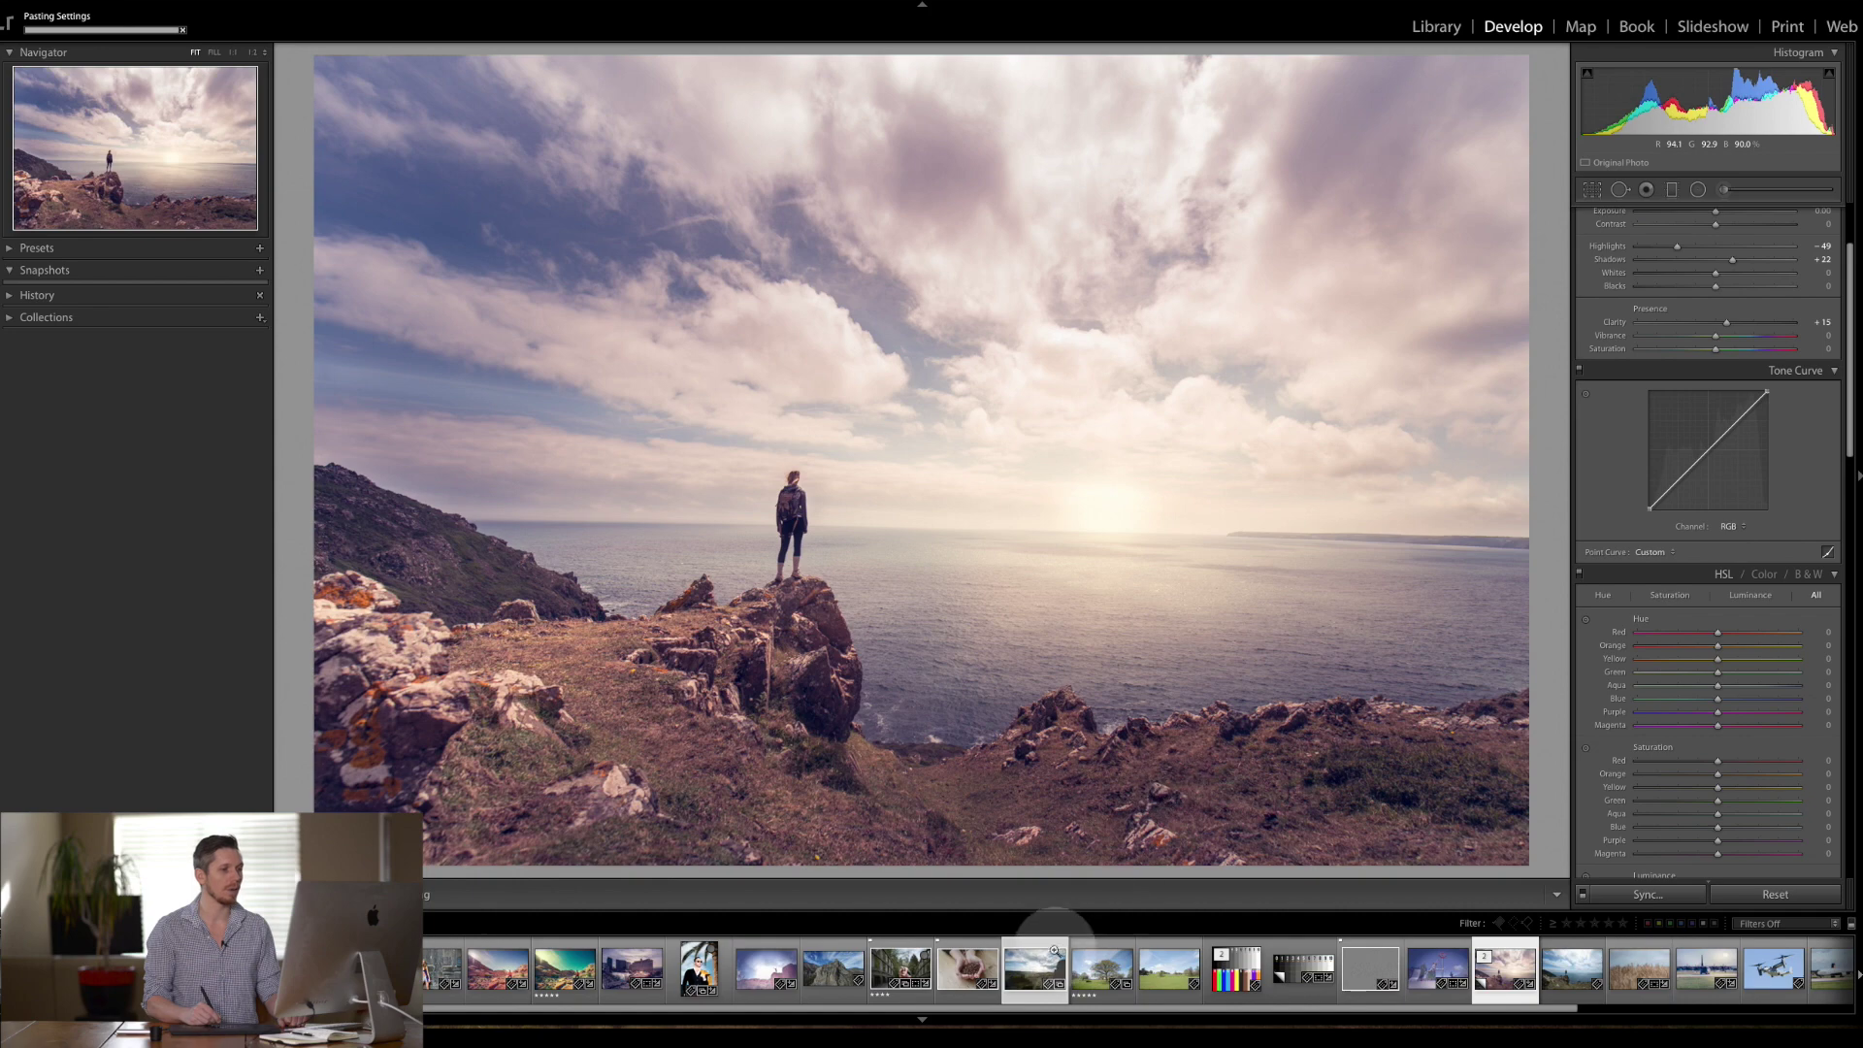
{"action": "left_click", "coordinate": [1034, 966]}
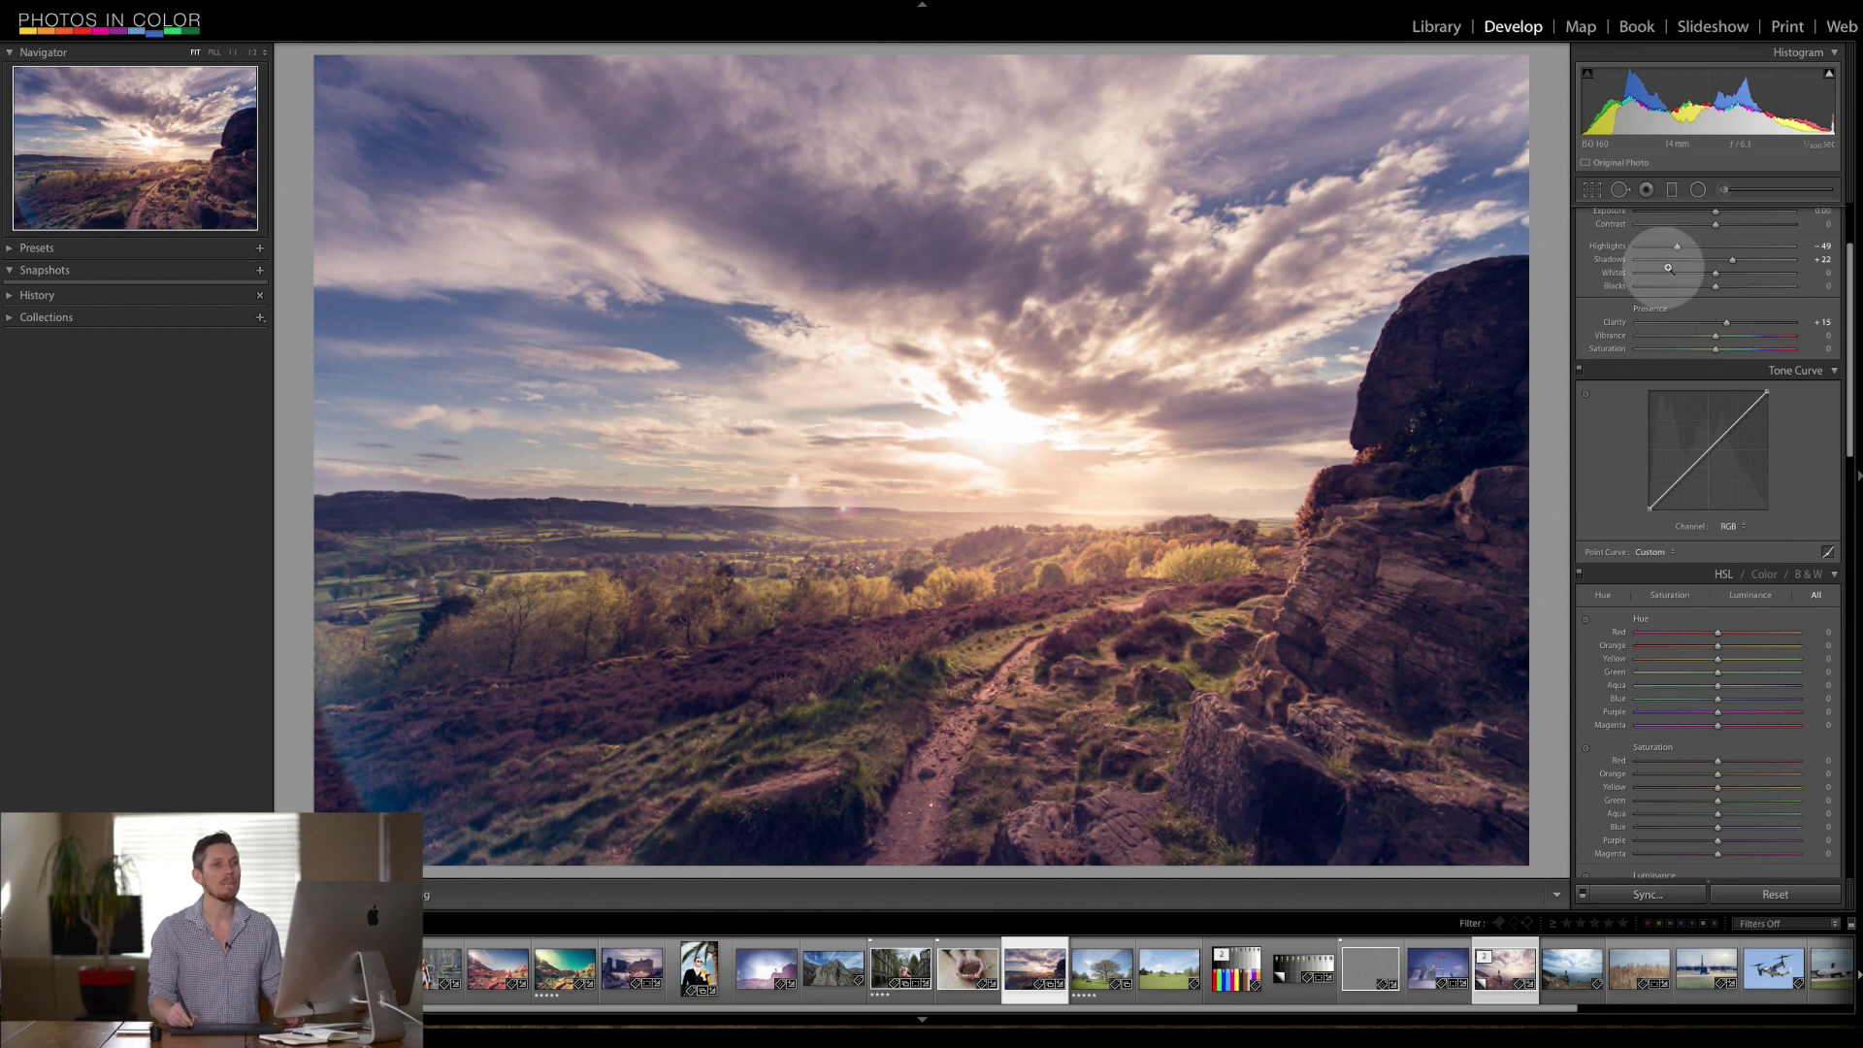
{"action": "scroll", "coordinate": [1851, 281], "scroll_direction": "up", "scroll_amount": 3}
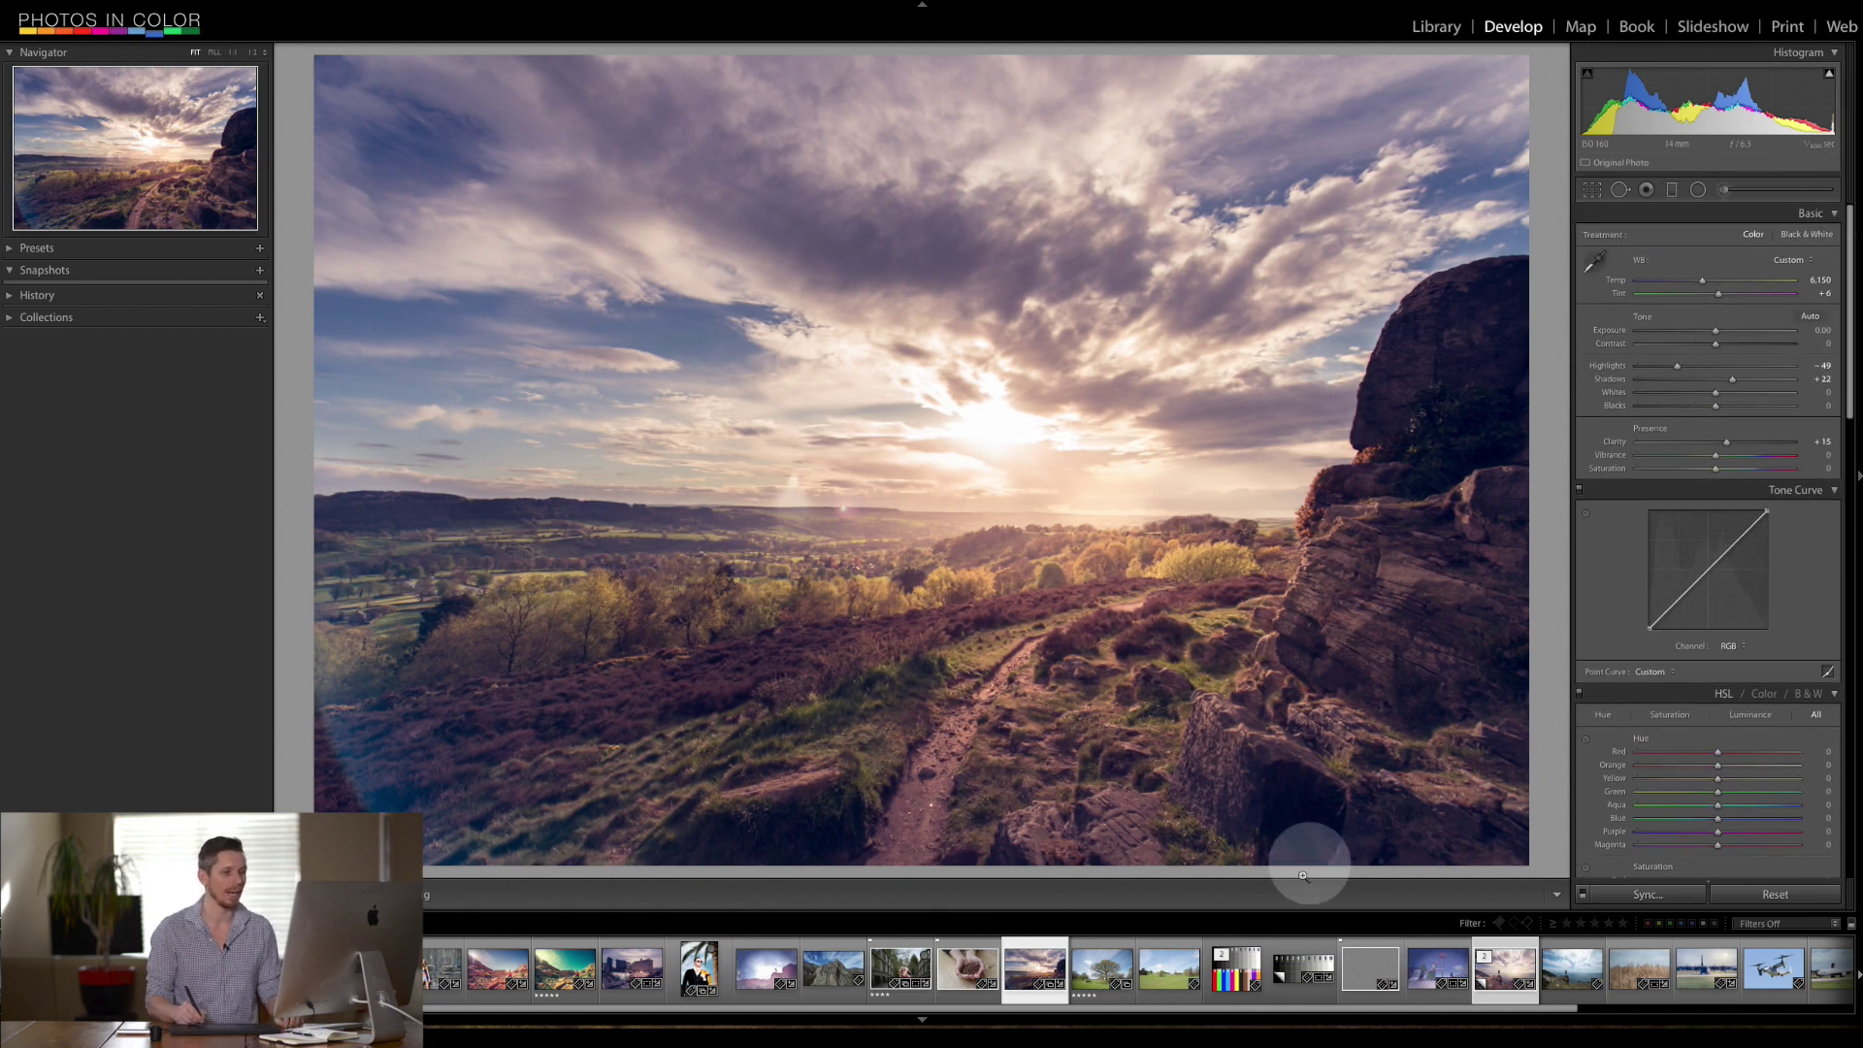